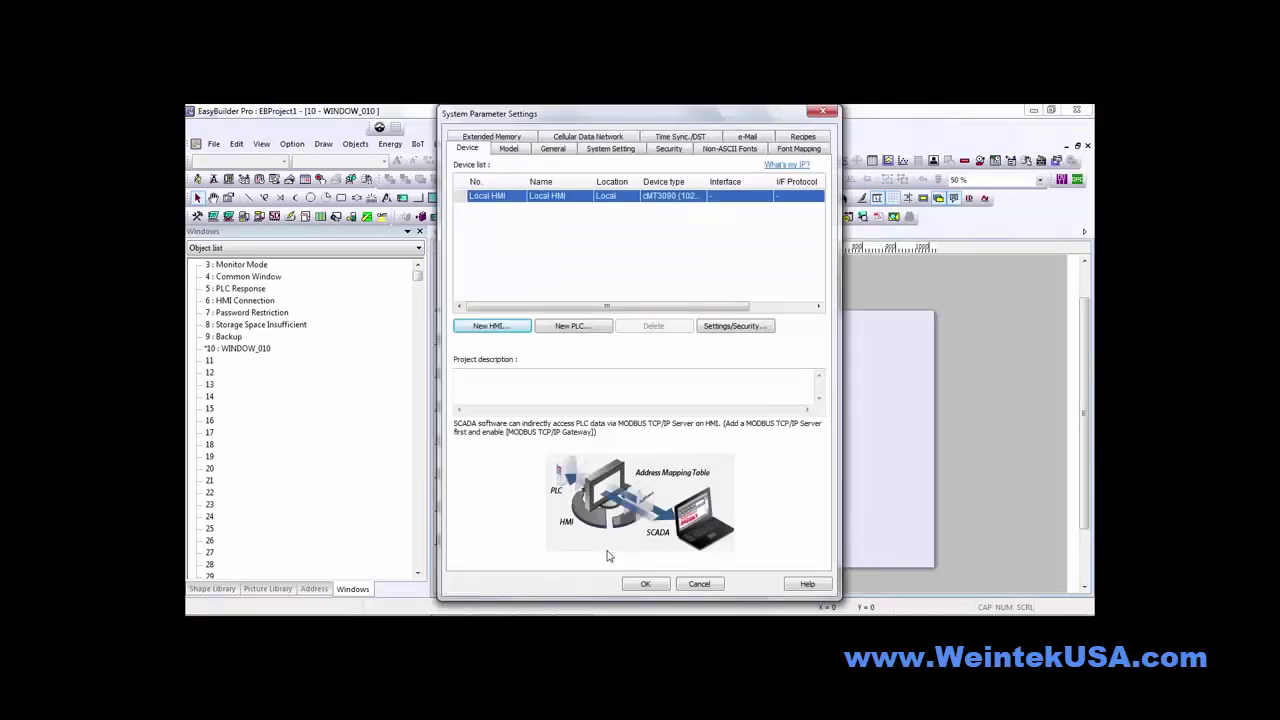
# Accept the system parameter settings with the local HMI and restore the editor window to a smaller size
pyautogui.click(645, 584)
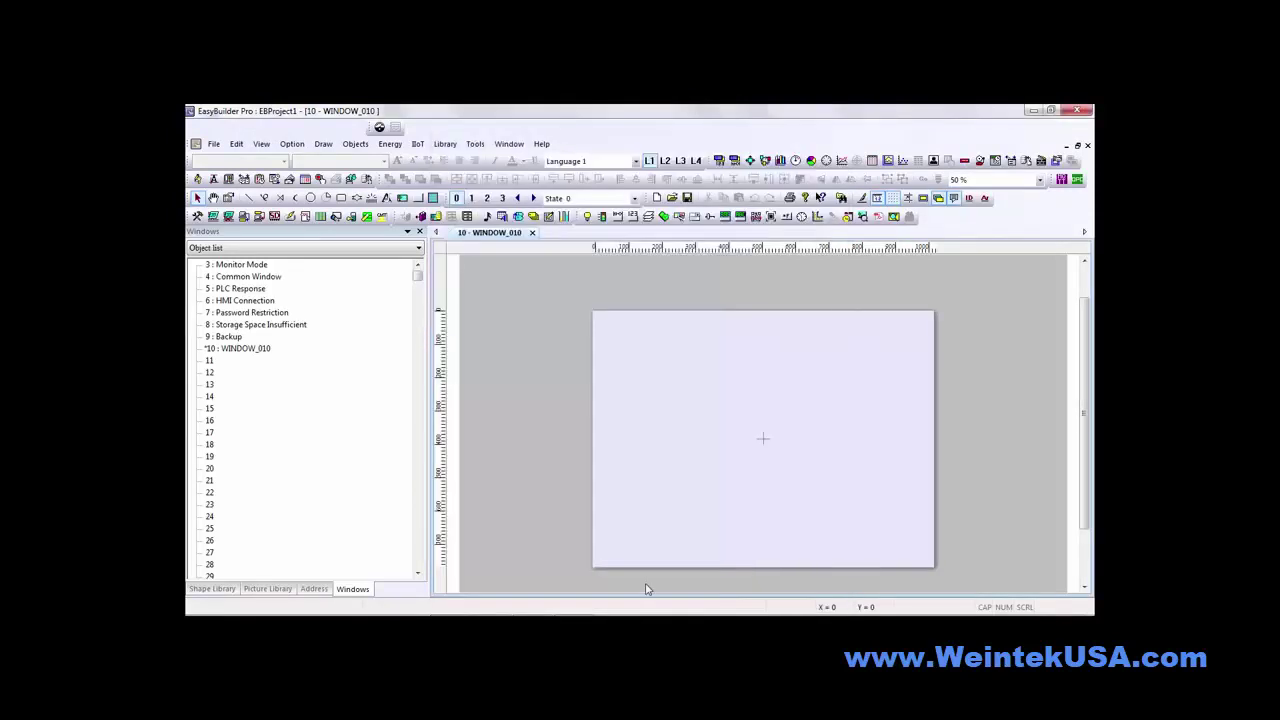
pyautogui.moveTo(567, 116); pyautogui.dragTo(593, 115)
pyautogui.doubleClick(595, 115)
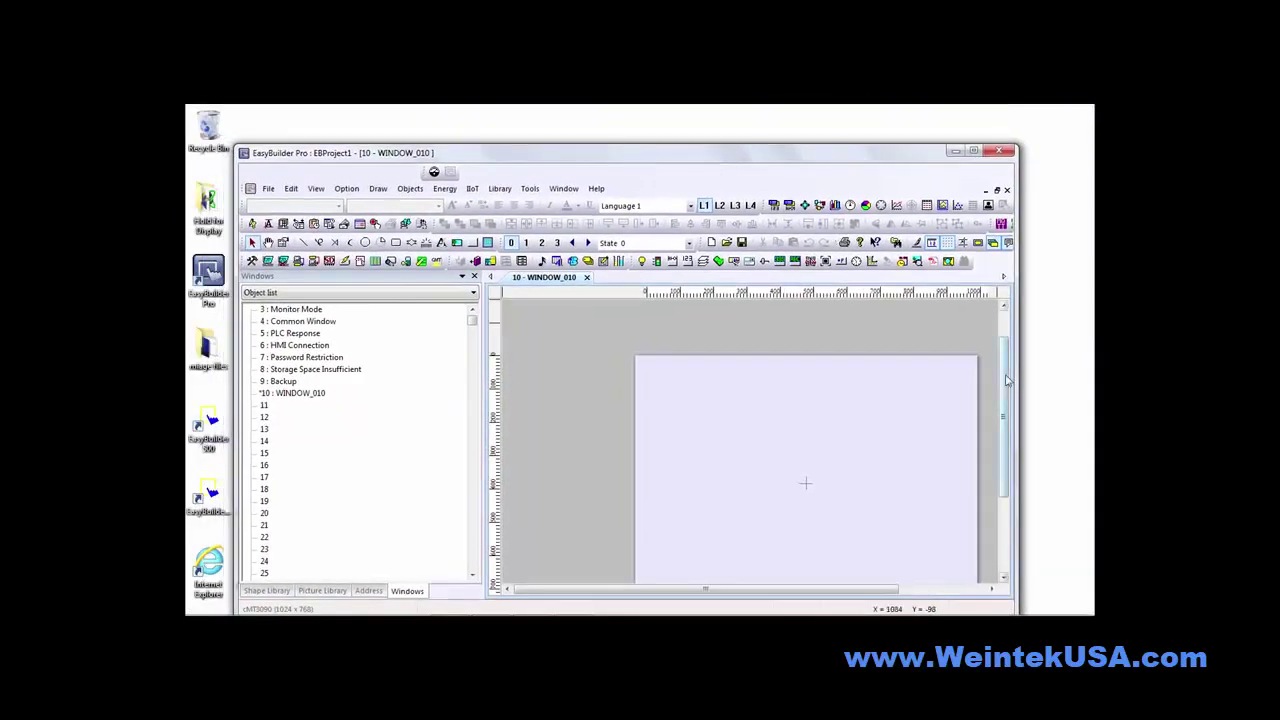
pyautogui.moveTo(1008, 380)
pyautogui.mouseDown()
pyautogui.moveTo(1008, 418)
pyautogui.moveTo(1010, 398)
pyautogui.mouseUp()
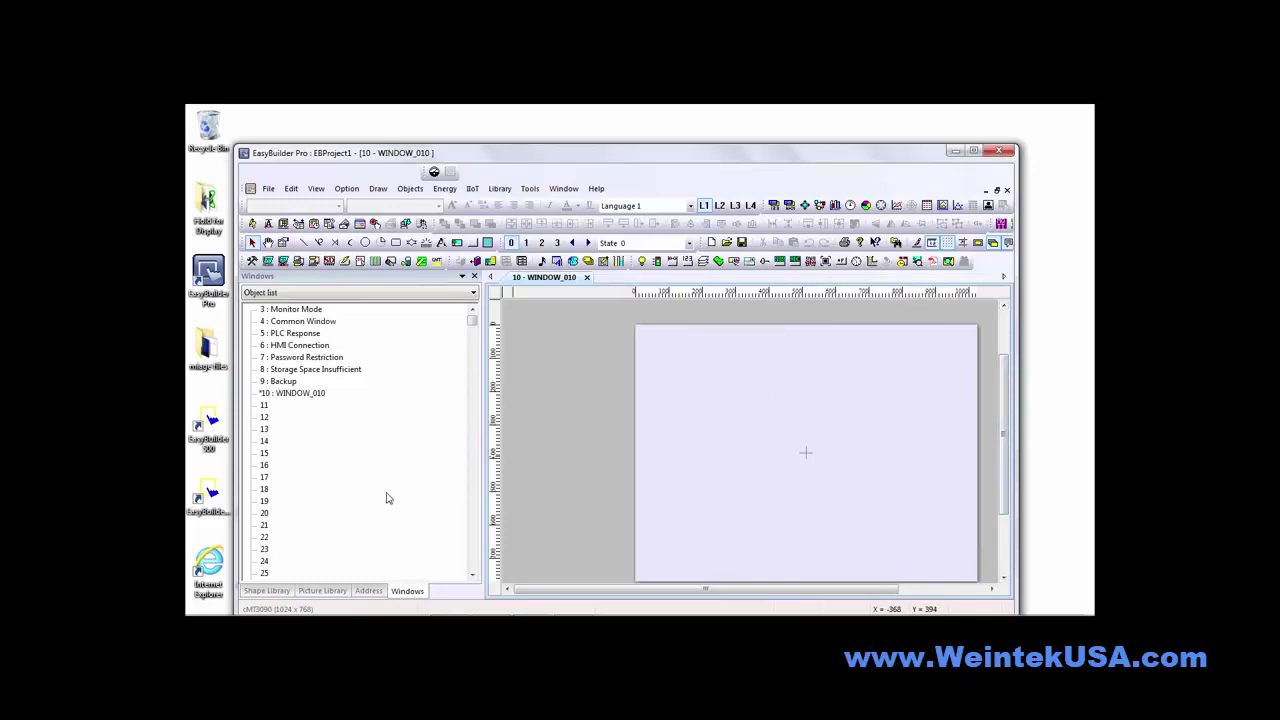
# Browse the docked picture library's System Background - Standard and System Input Box - Standard categories
pyautogui.click(324, 591)
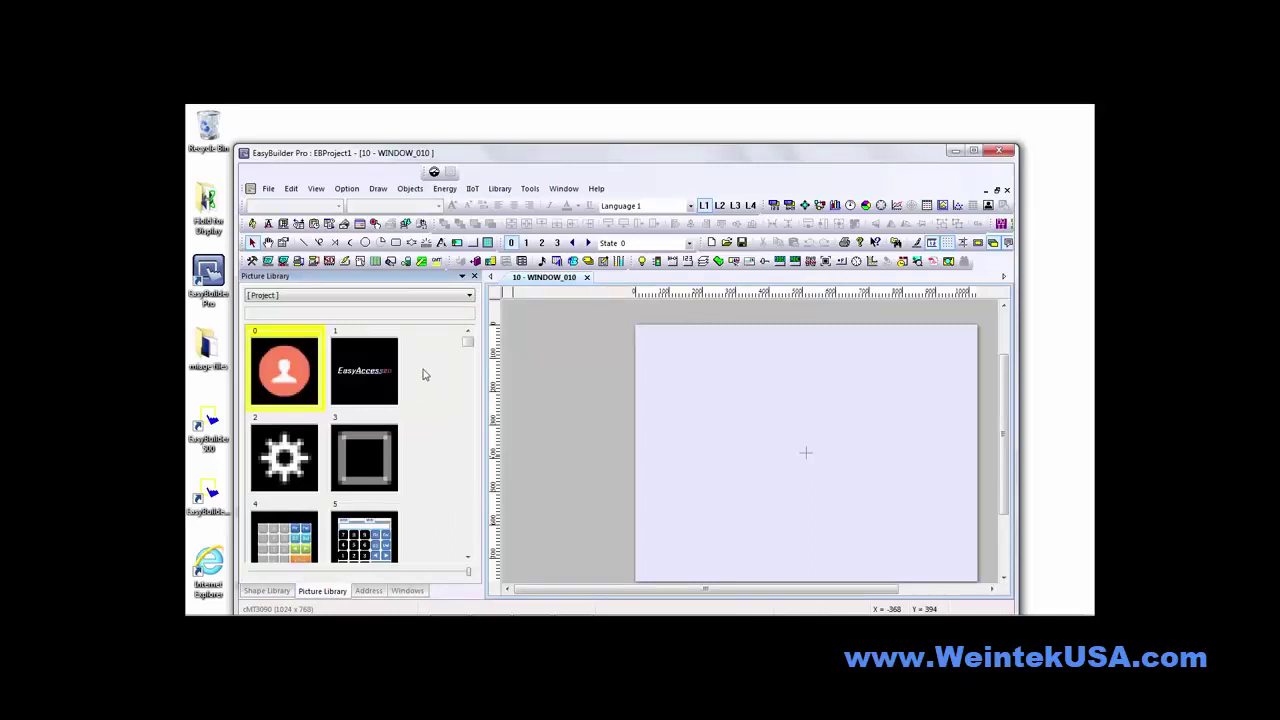
pyautogui.click(433, 296)
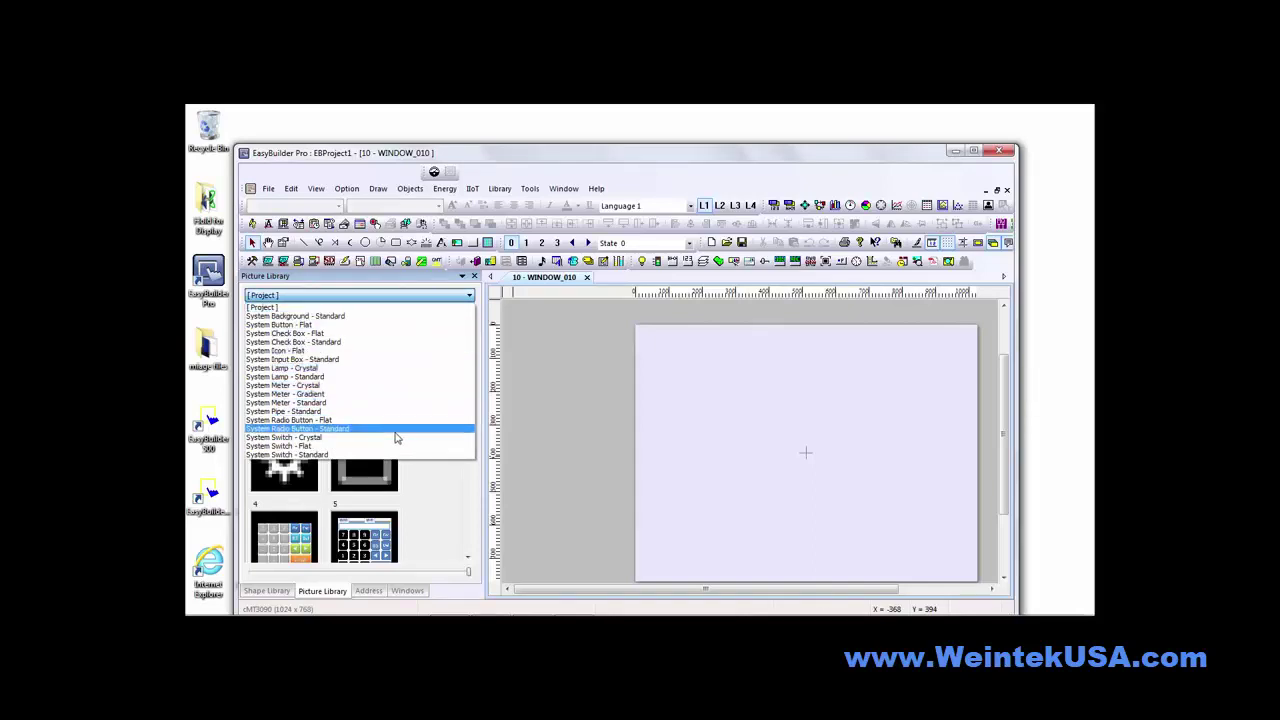
pyautogui.click(371, 318)
pyautogui.click(428, 299)
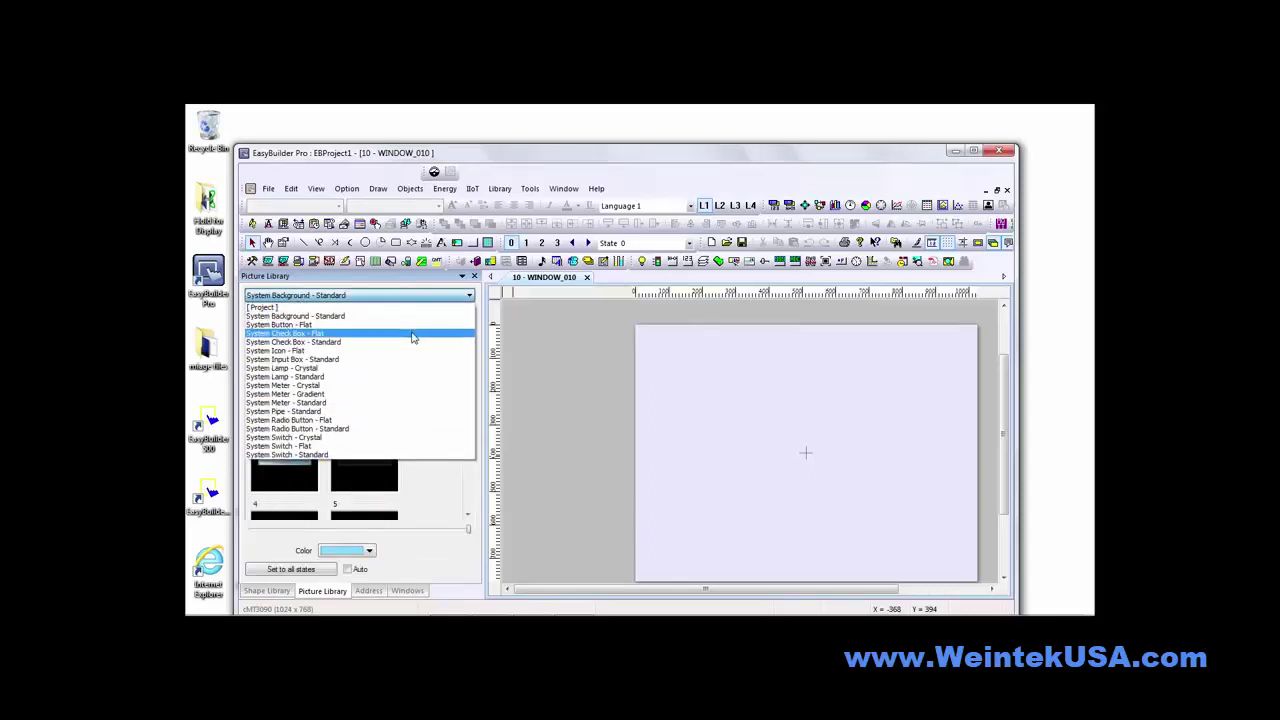
pyautogui.click(405, 360)
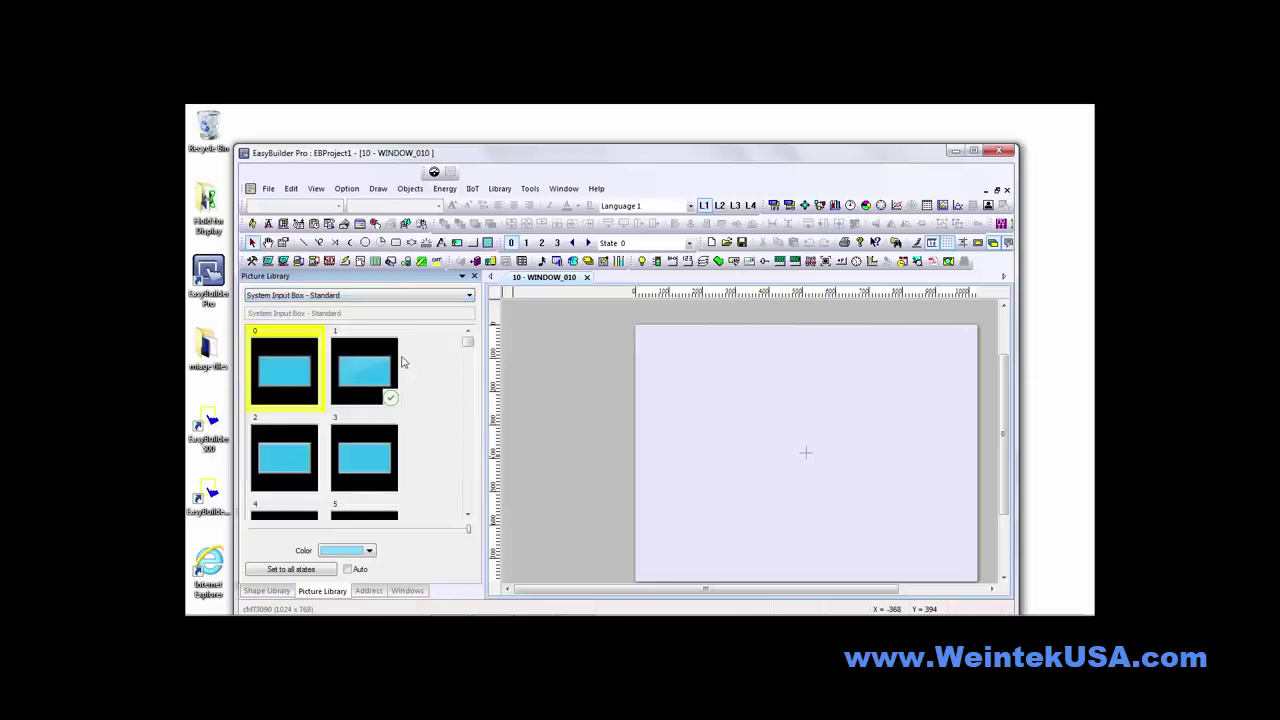
pyautogui.click(425, 298)
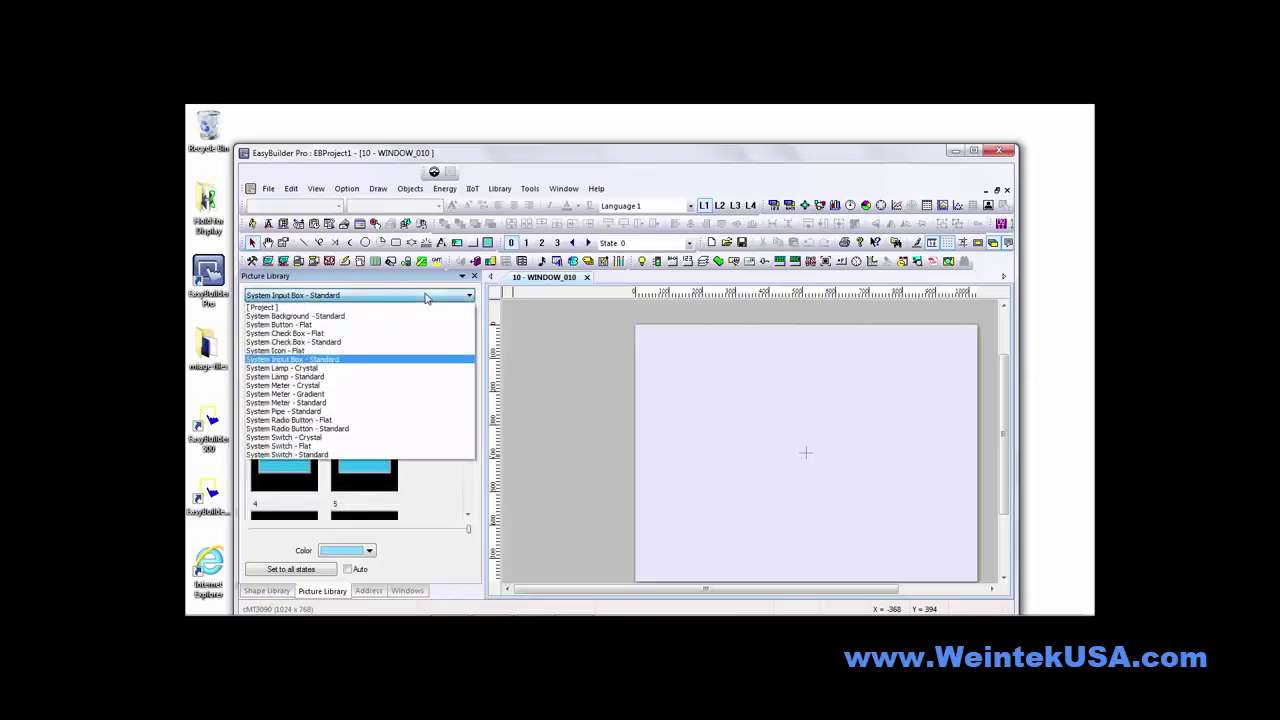
pyautogui.click(407, 317)
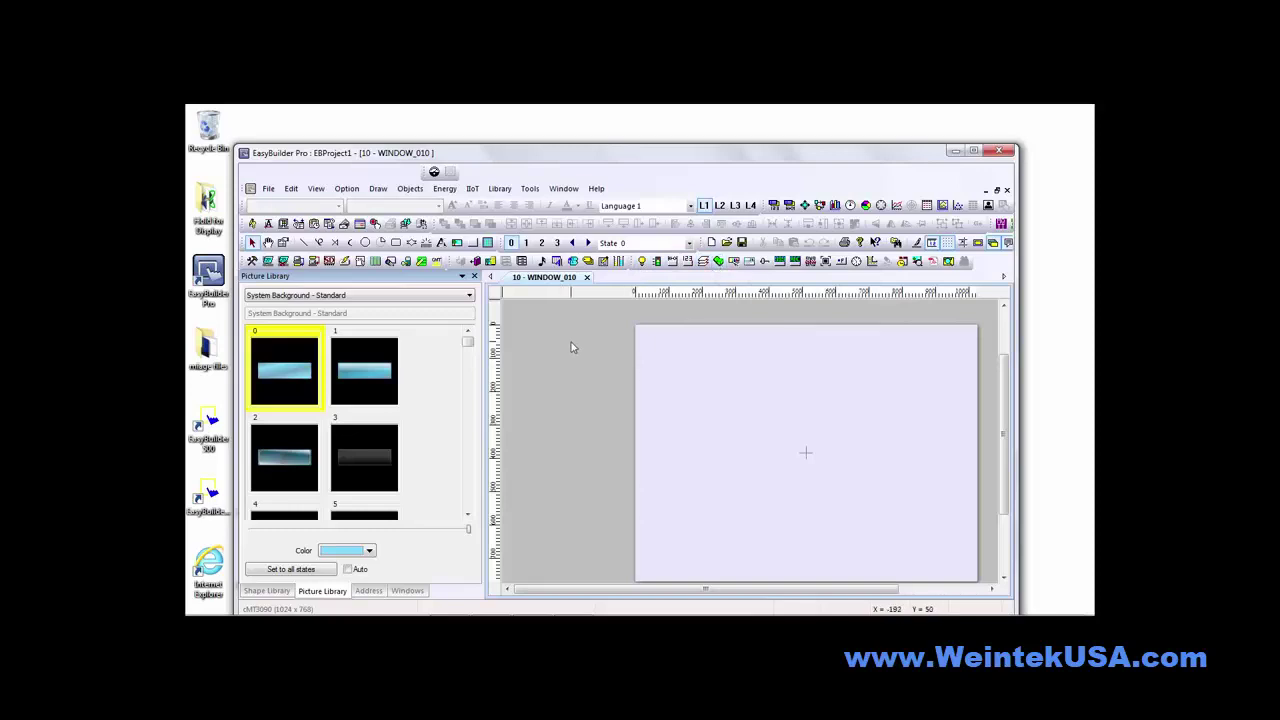
# Start a new picture object and show the system library pictures and available libraries in its Picture Manager
pyautogui.click(456, 243)
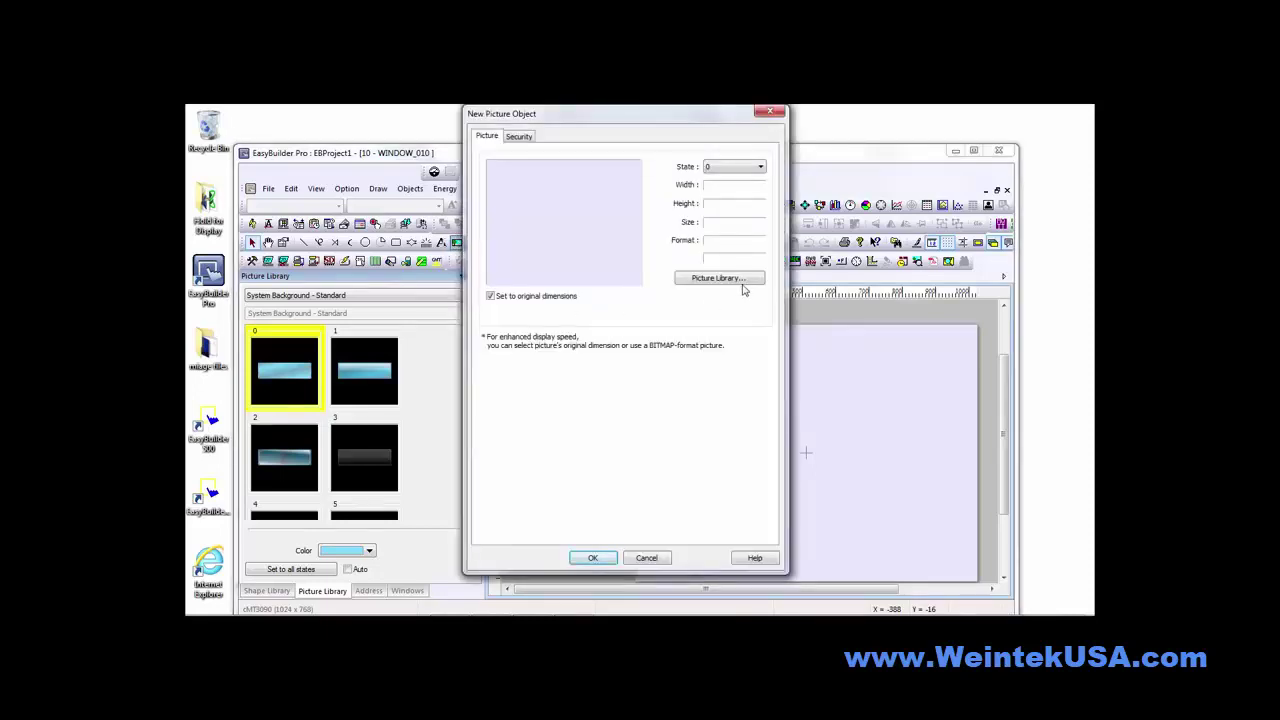
pyautogui.click(737, 280)
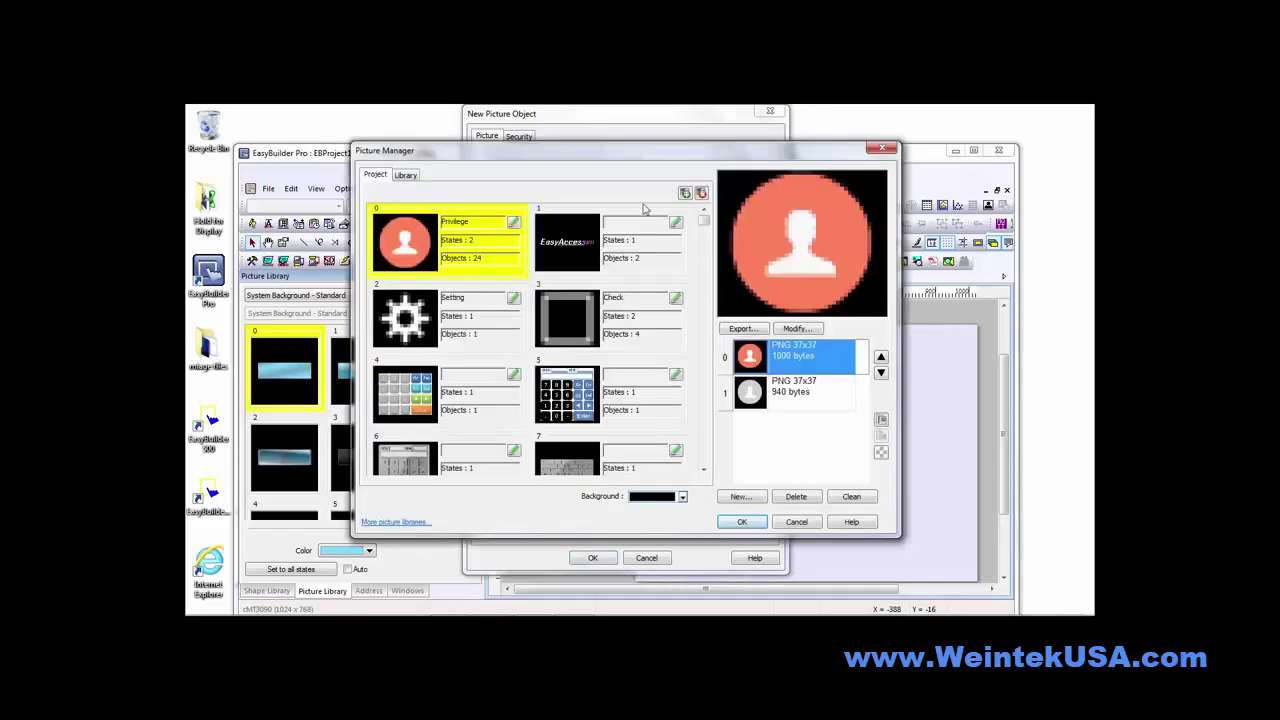
pyautogui.moveTo(578, 156); pyautogui.dragTo(659, 133)
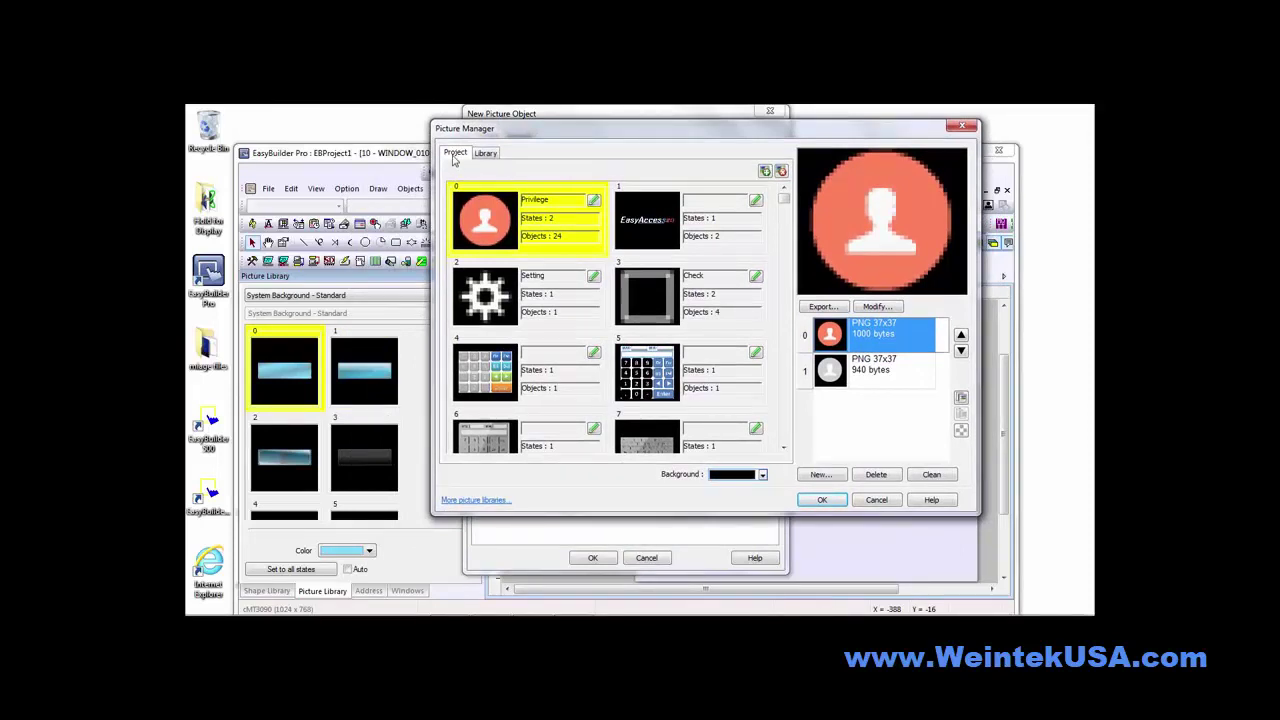
pyautogui.click(486, 154)
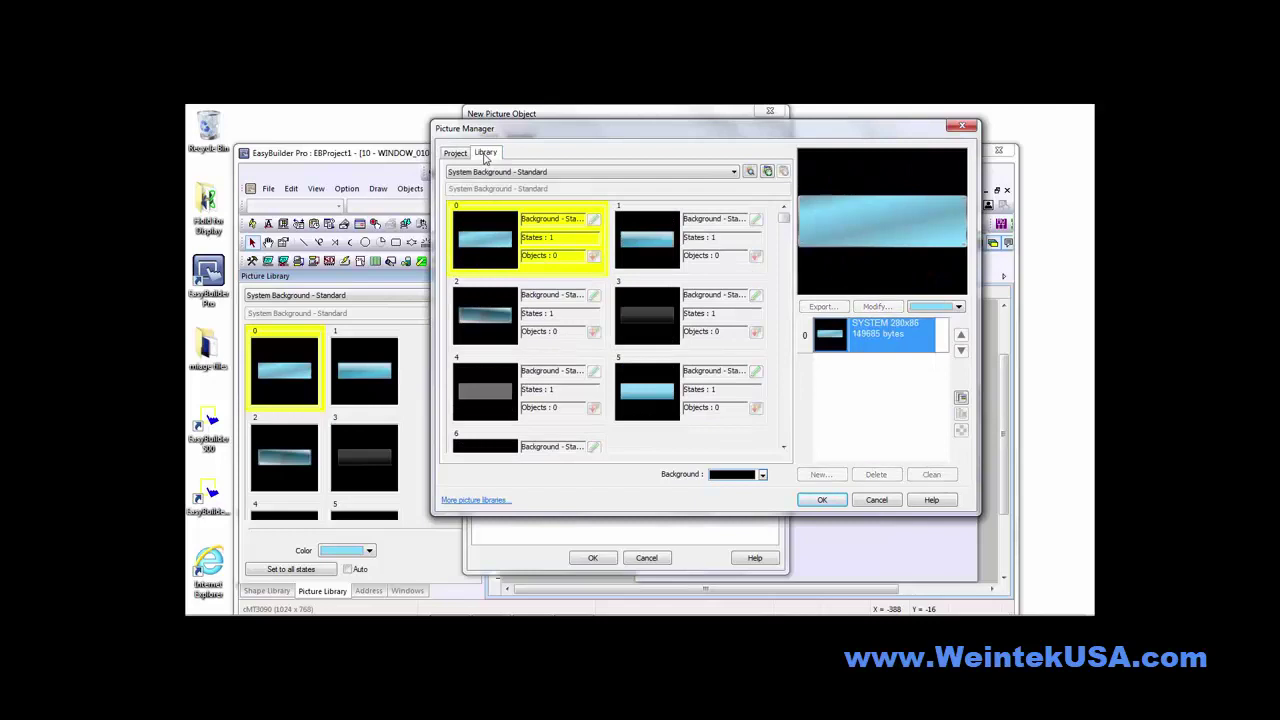
pyautogui.click(686, 174)
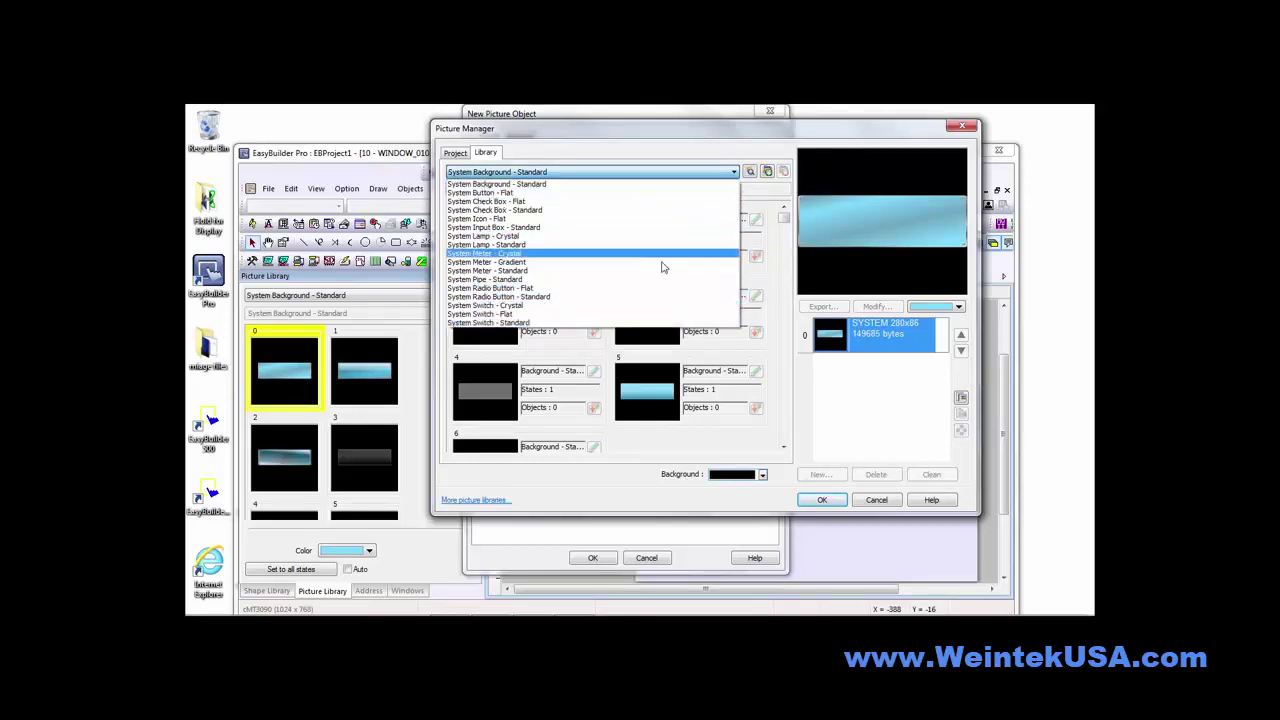
pyautogui.click(665, 148)
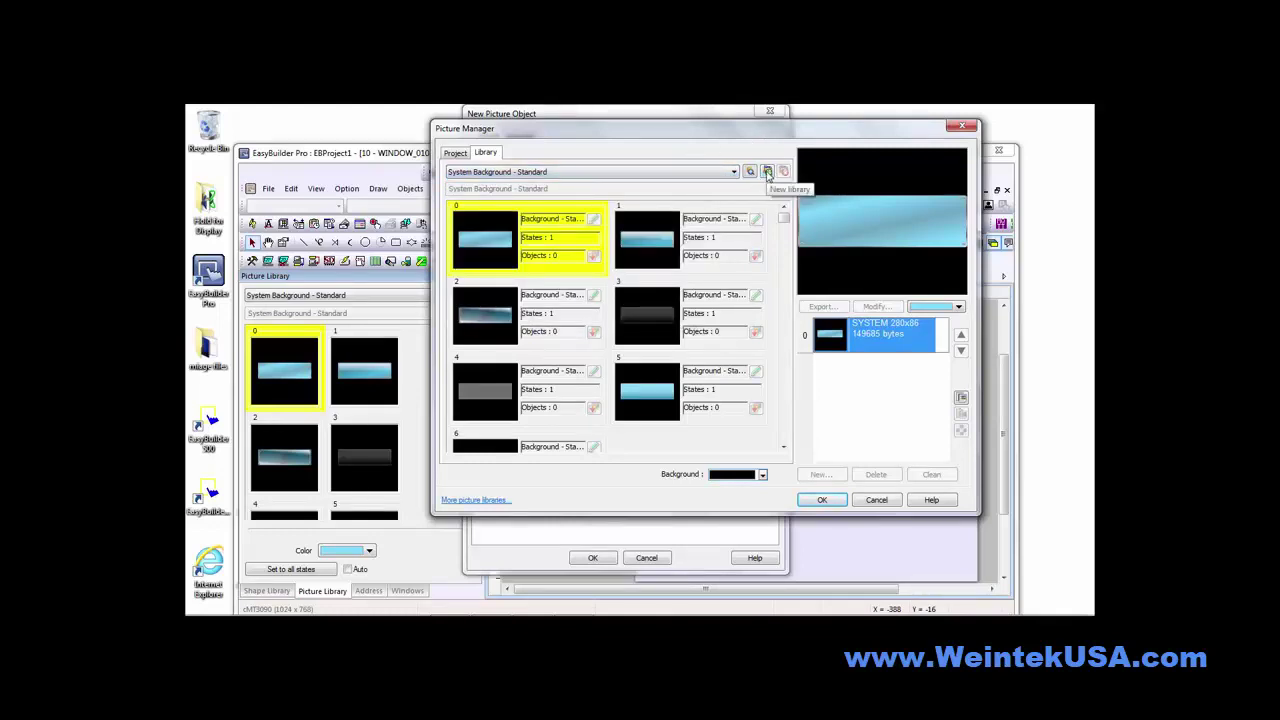
# Preview the PushButtons1, Lamps Square1, flag_ASIA and flag_AMERICA library files, and load hmi5150p_demo_3 into the Picture Manager
pyautogui.click(767, 172)
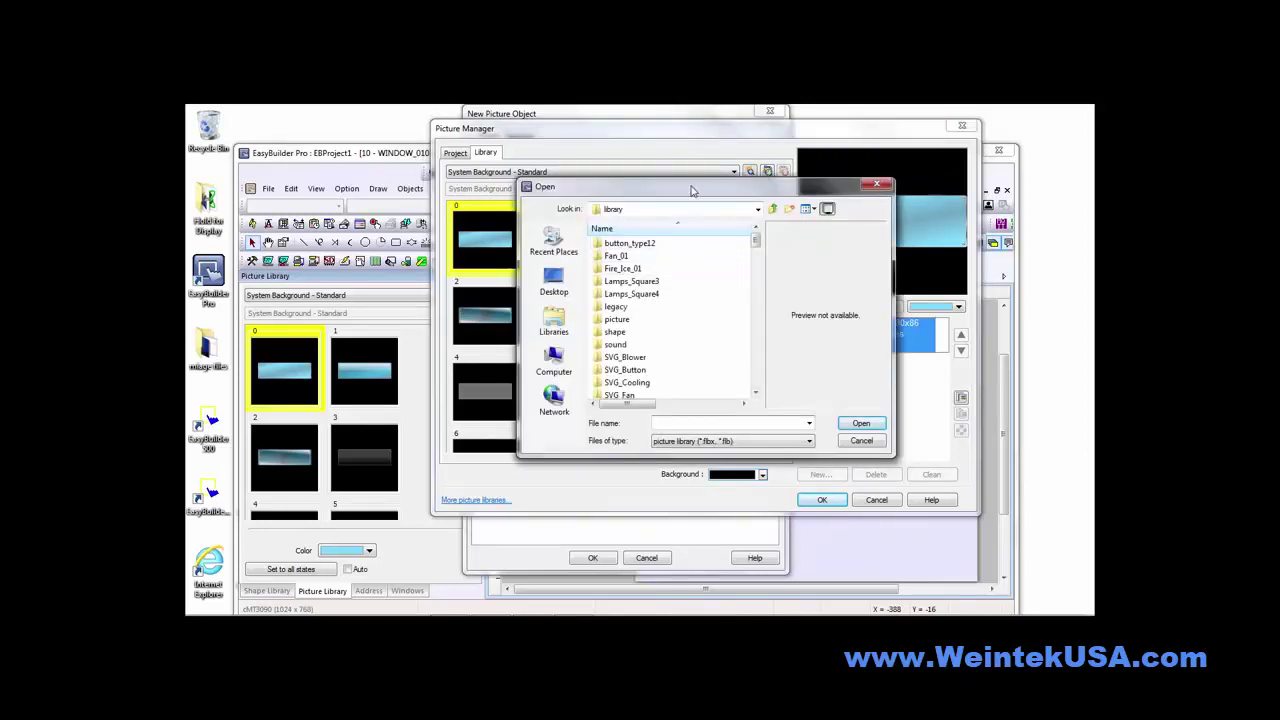
pyautogui.moveTo(690, 191); pyautogui.dragTo(572, 137)
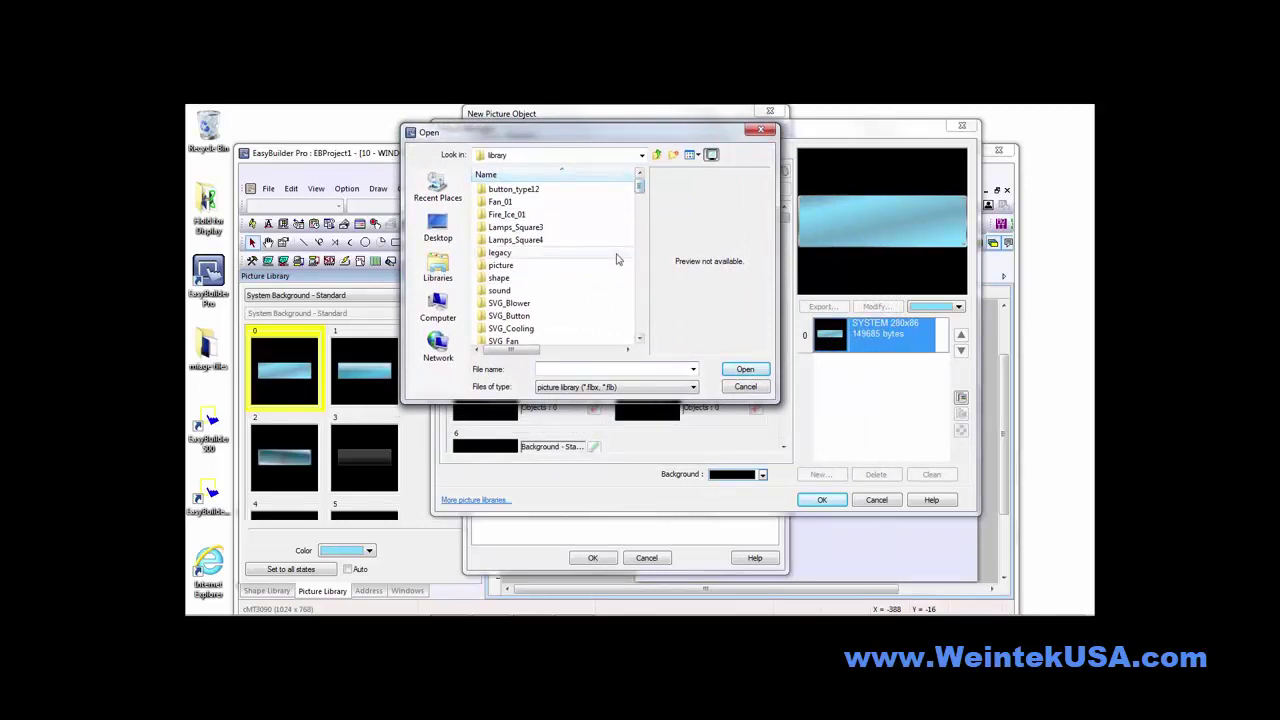
pyautogui.moveTo(641, 188); pyautogui.dragTo(645, 302)
pyautogui.click(538, 266)
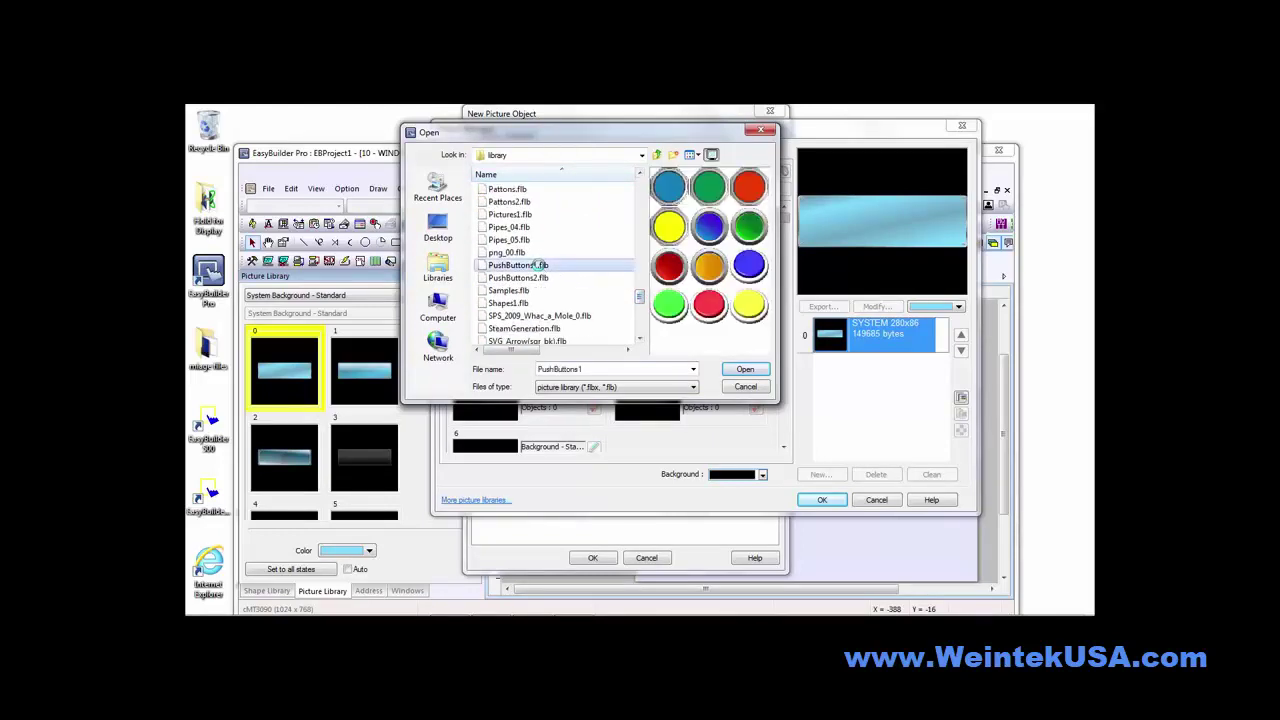
pyautogui.moveTo(640, 293); pyautogui.dragTo(637, 278)
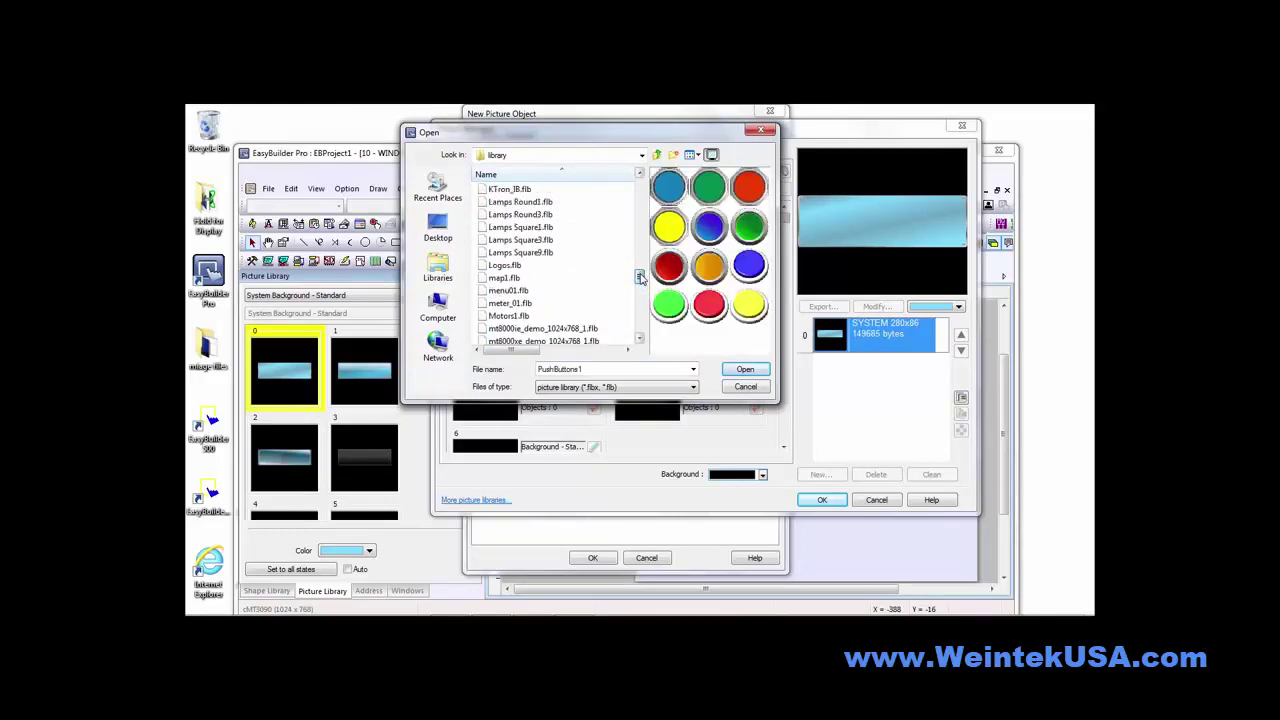
pyautogui.click(520, 228)
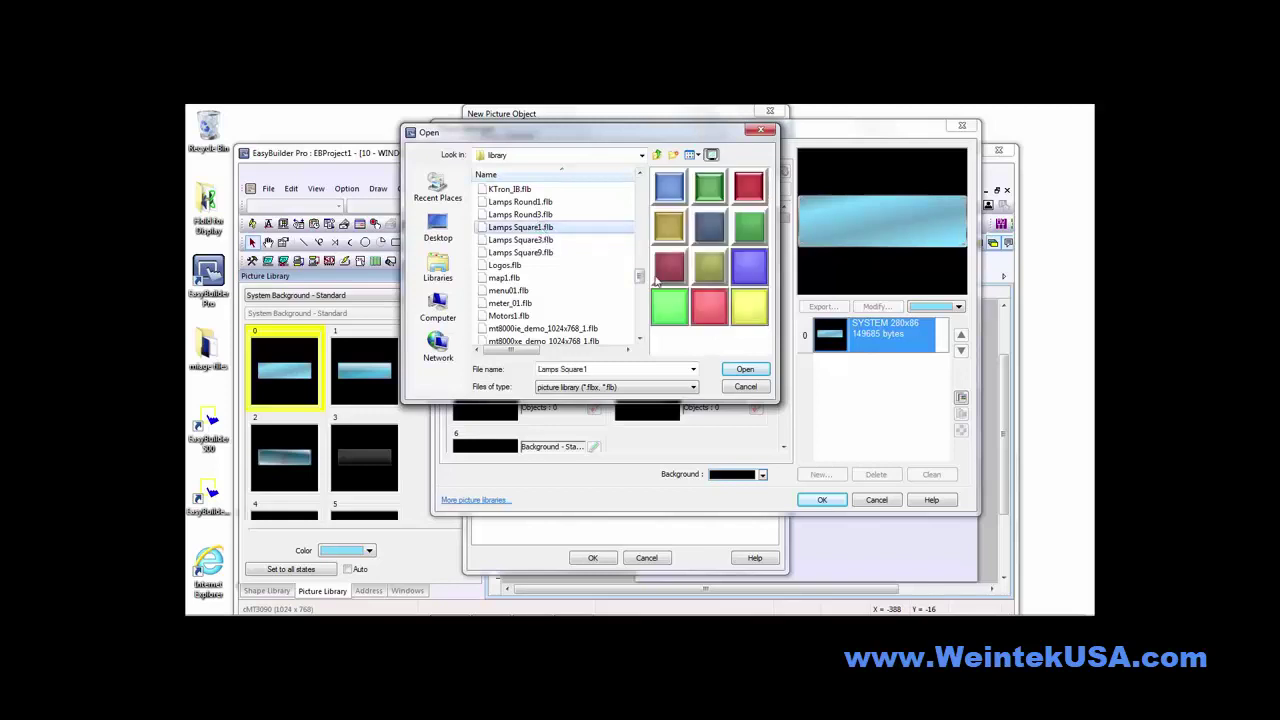
pyautogui.moveTo(640, 277); pyautogui.dragTo(640, 262)
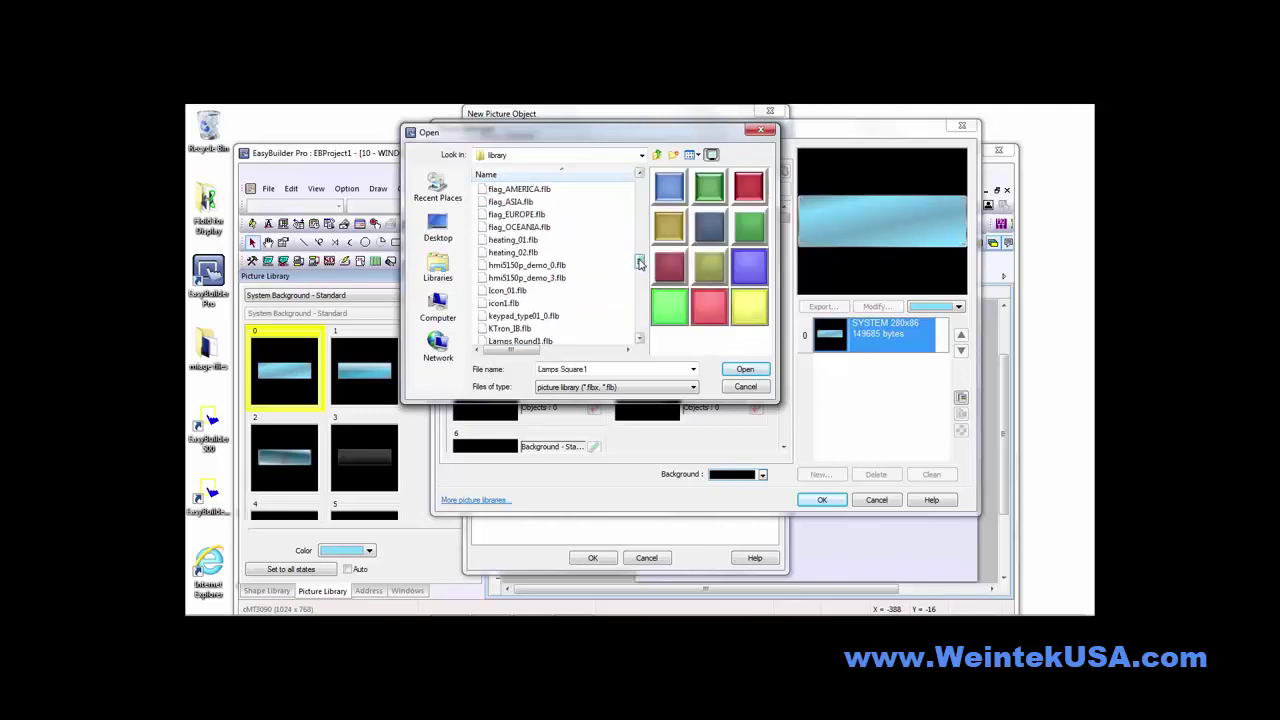
pyautogui.click(514, 201)
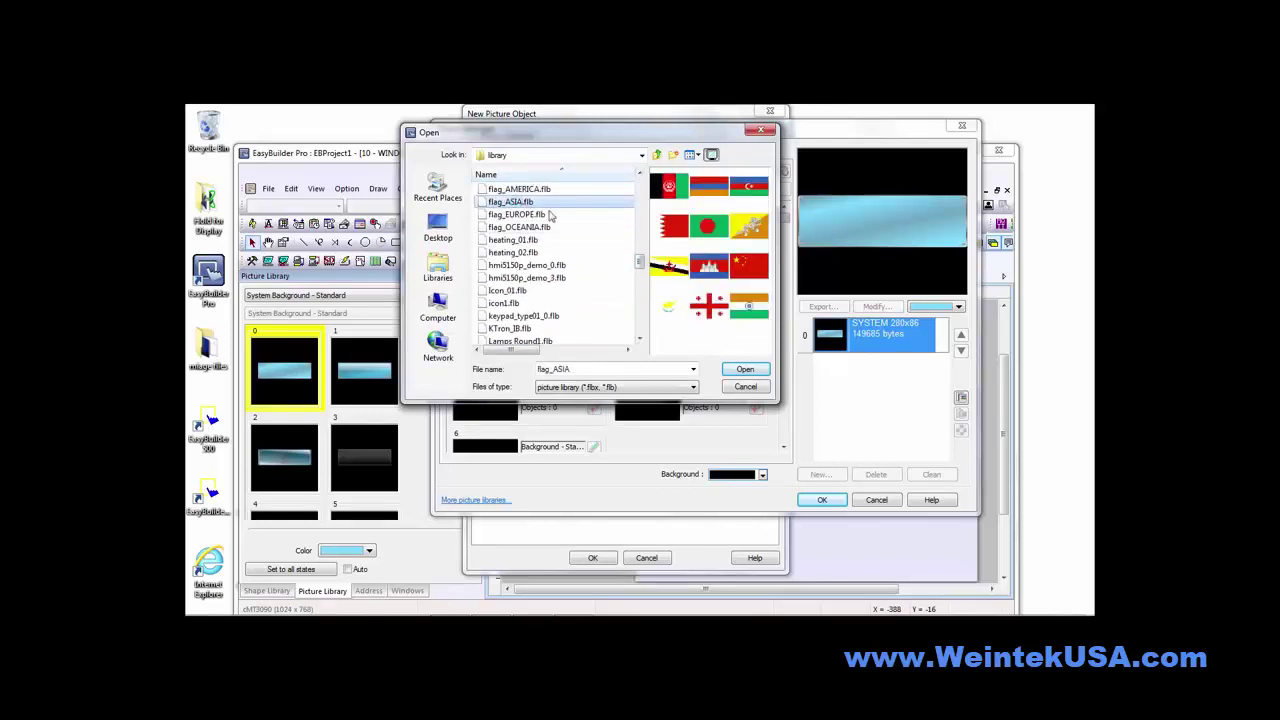
pyautogui.click(530, 188)
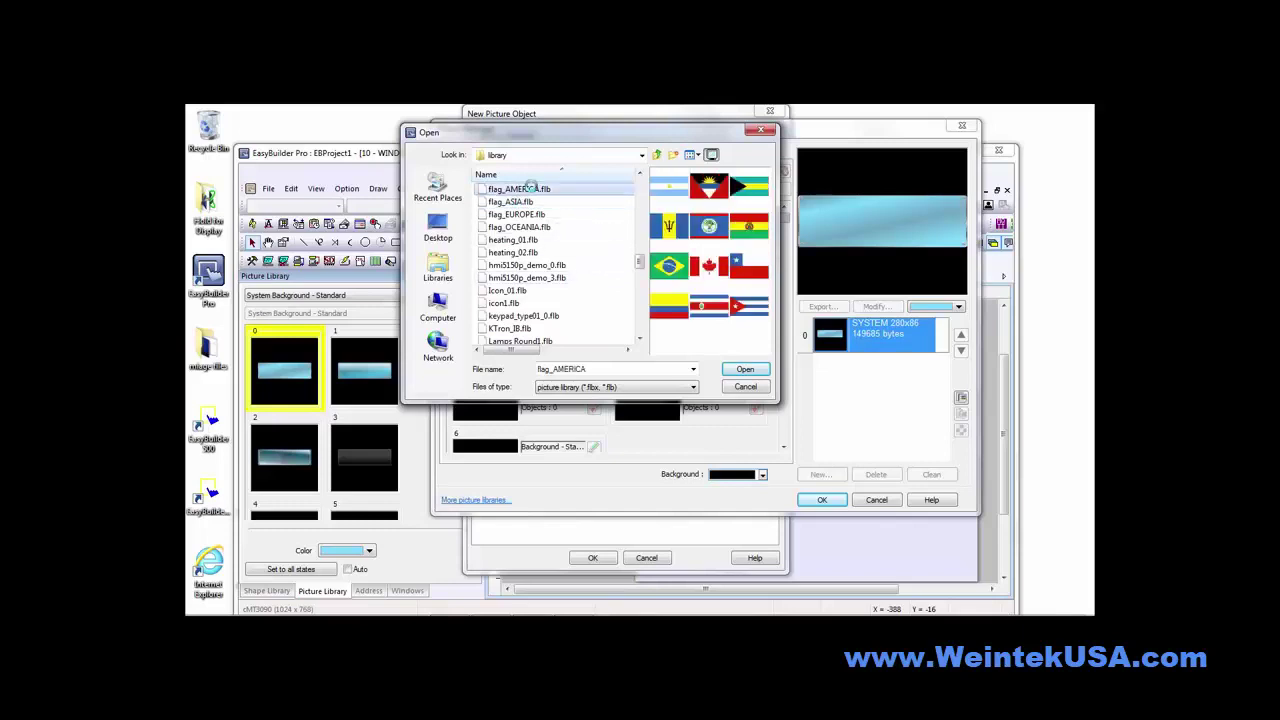
pyautogui.click(508, 277)
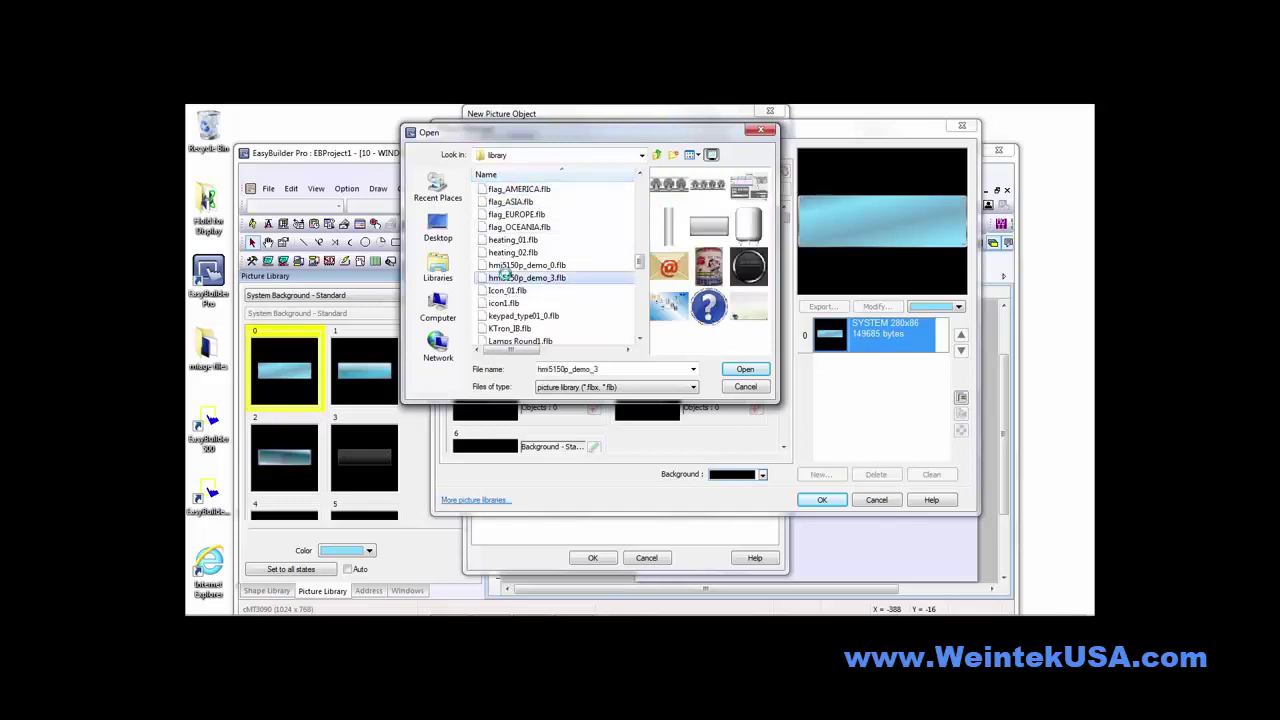
pyautogui.click(740, 370)
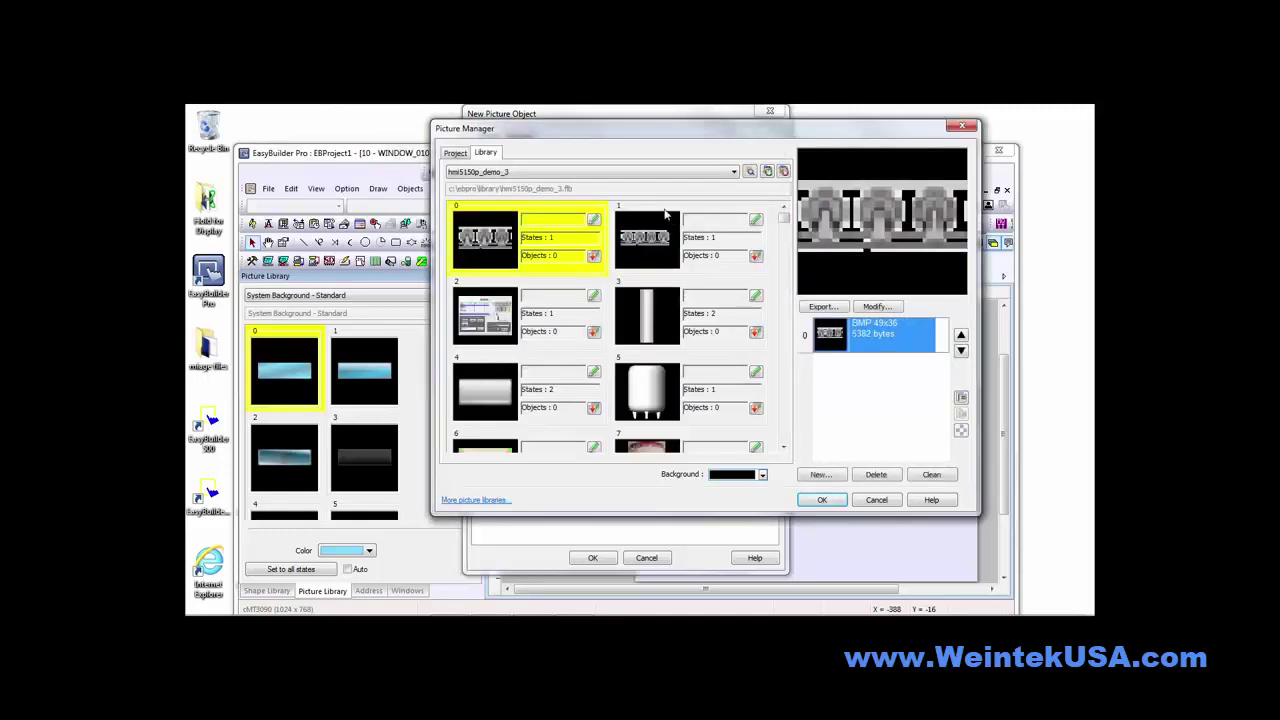
# Insert a new empty picture entry after the EasyAccess 2.0 picture in the project's picture list
pyautogui.click(455, 154)
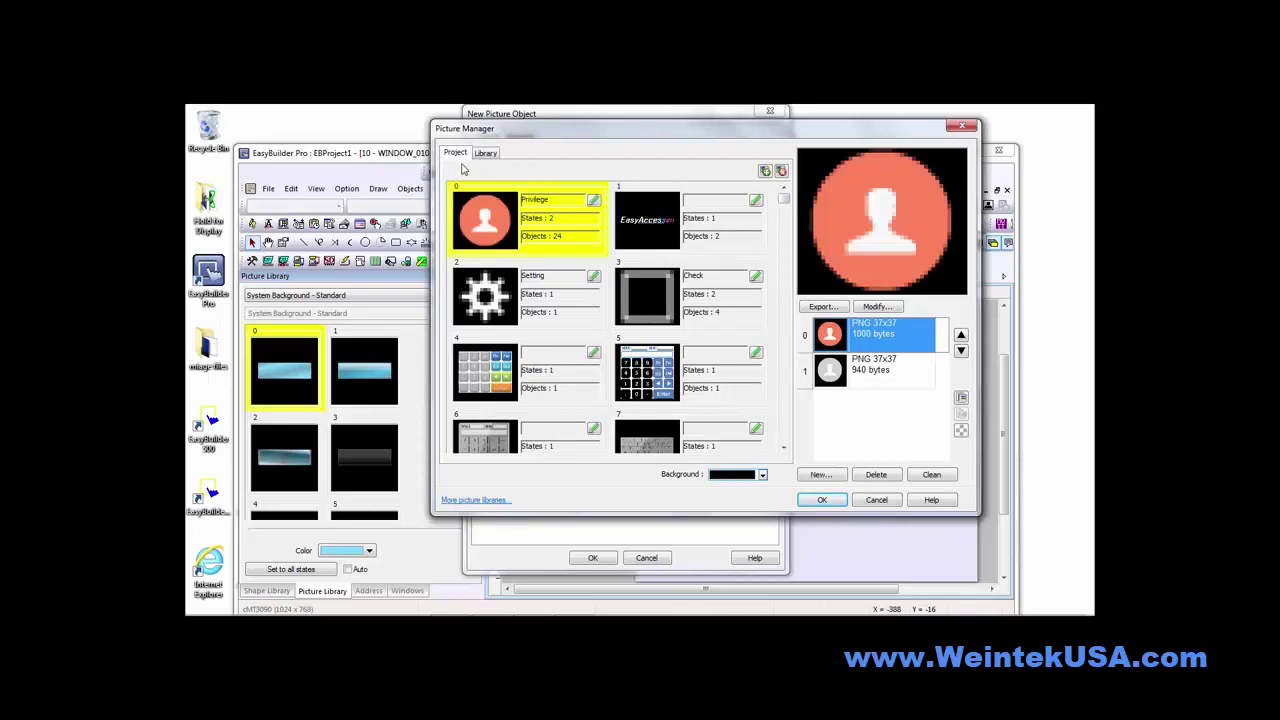
pyautogui.click(652, 212)
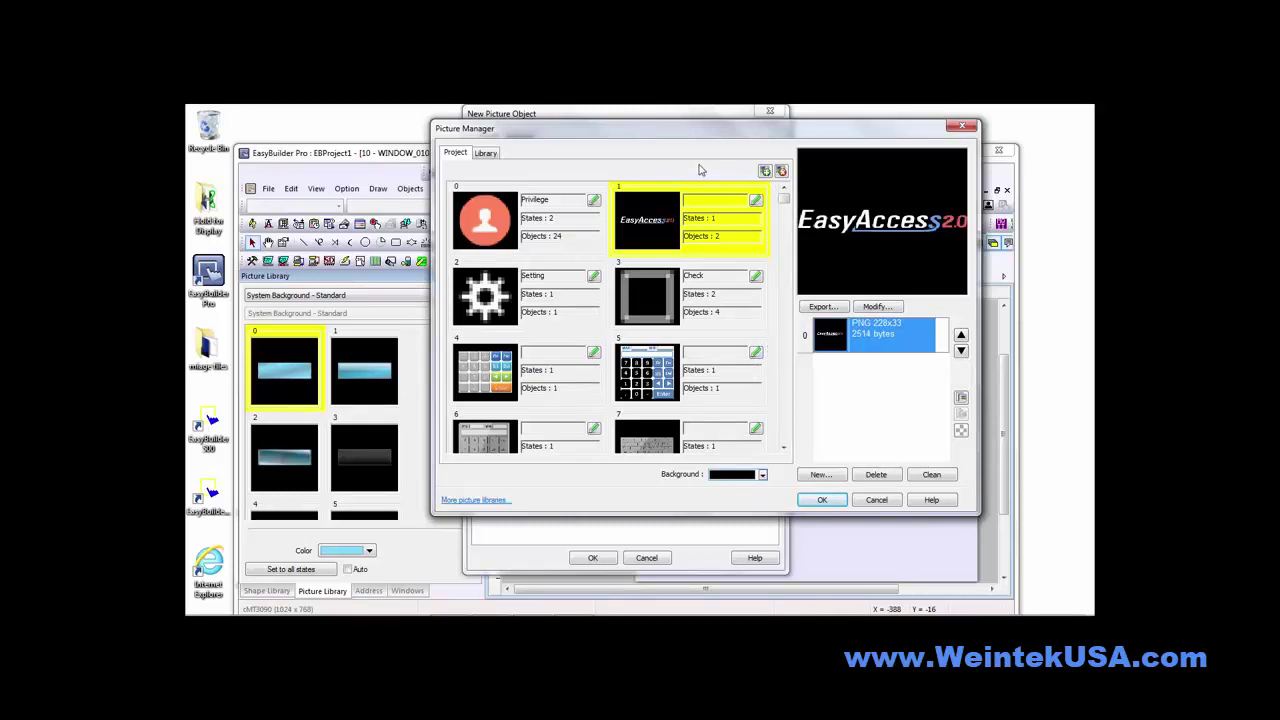
pyautogui.click(766, 172)
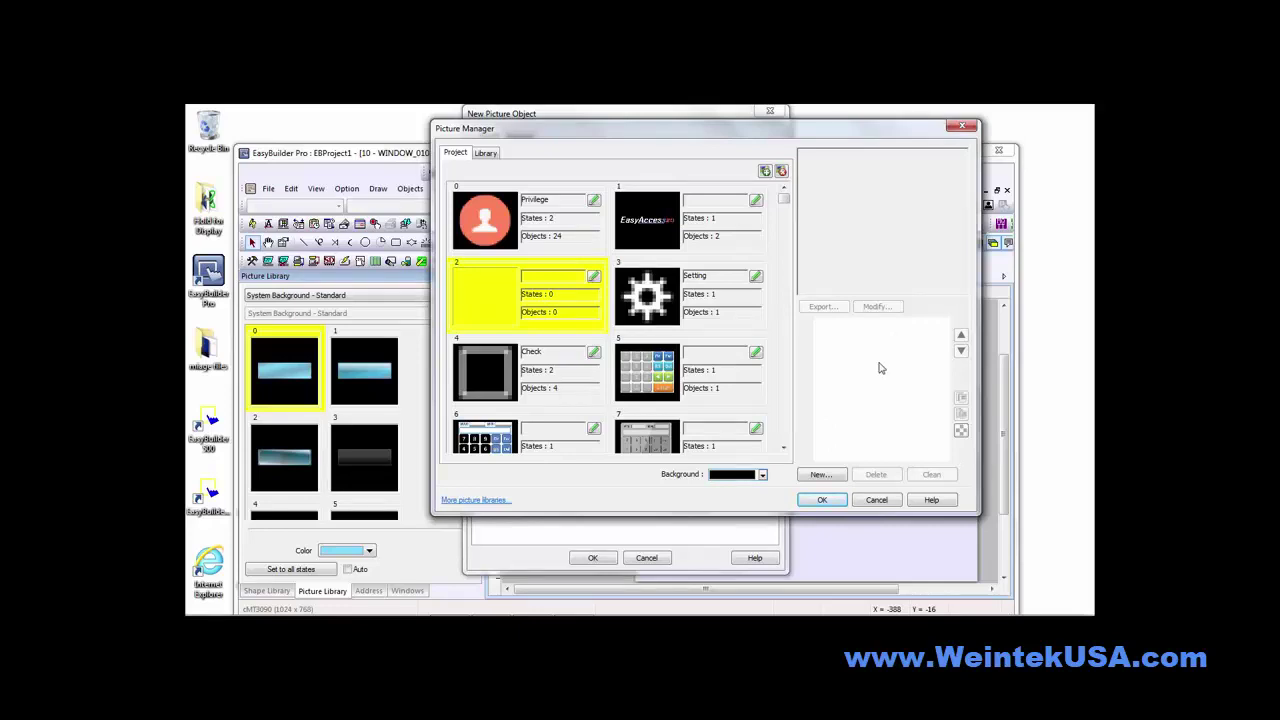
# Copy the EasyAccess 2.0 picture state into the empty picture entry and add a transparent state to it
pyautogui.click(655, 228)
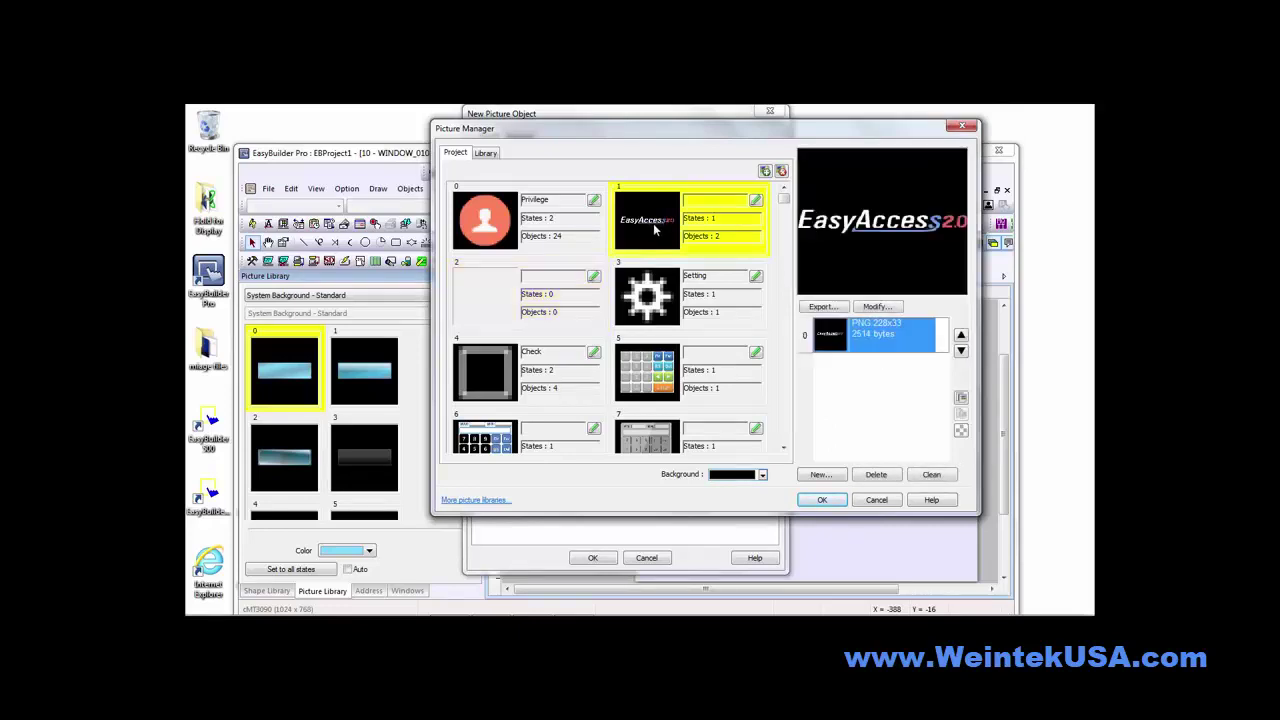
pyautogui.click(504, 295)
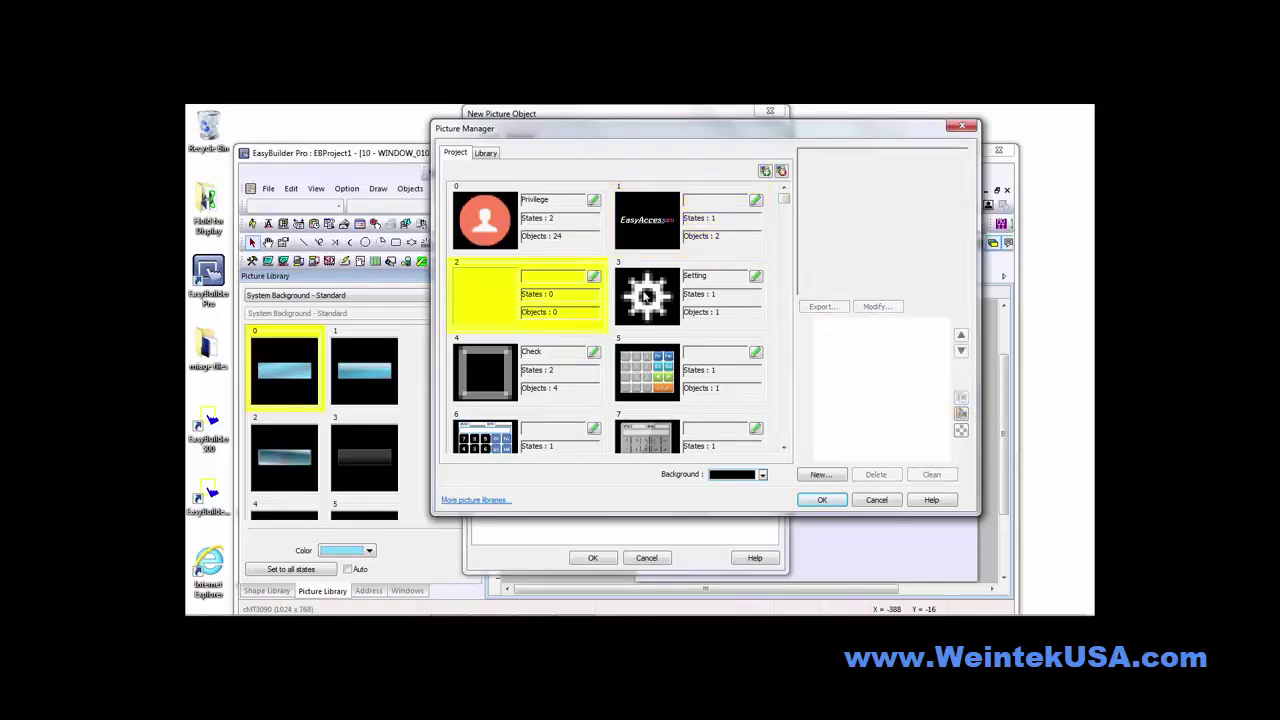
pyautogui.click(961, 413)
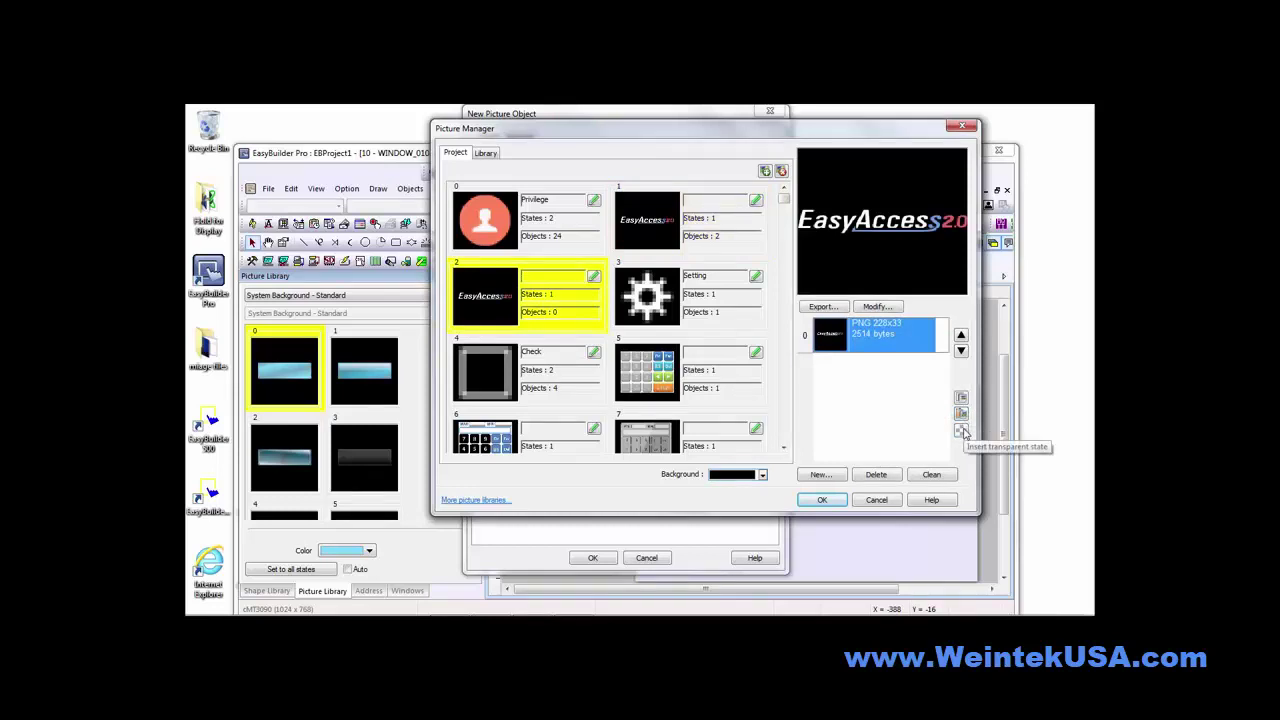
pyautogui.click(961, 431)
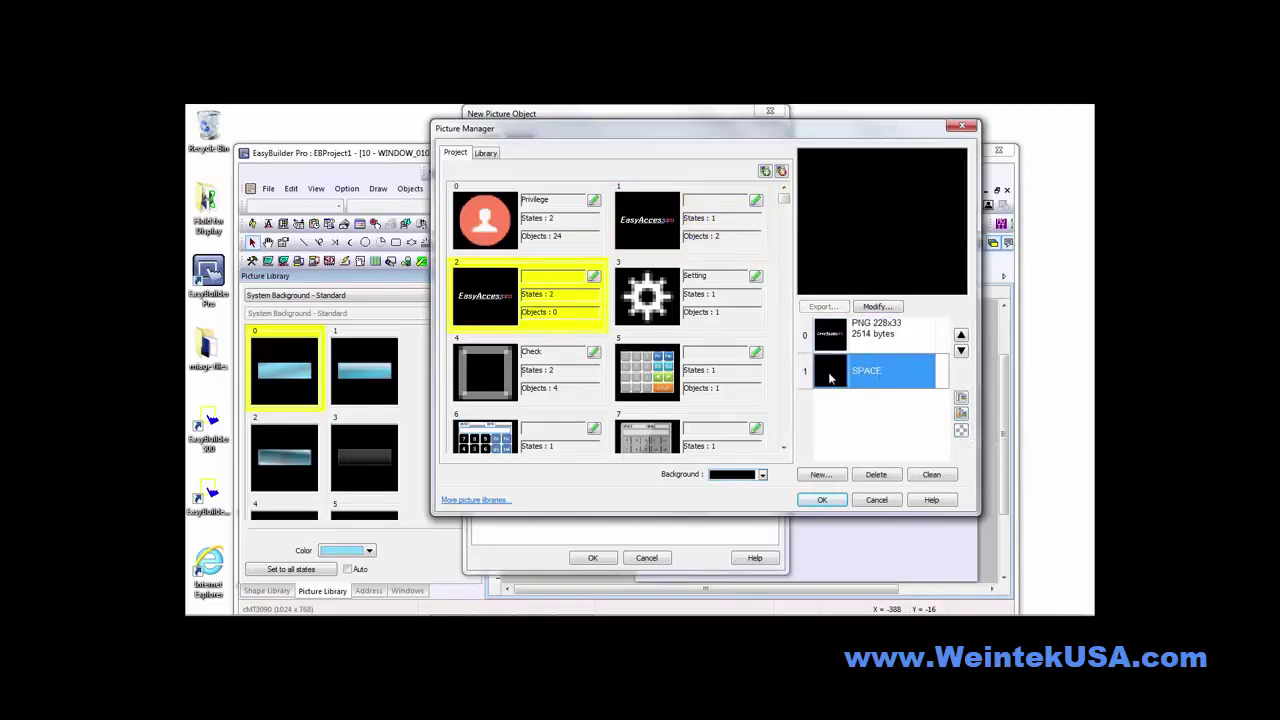
# Set the picture preview background to light green, then replace it with a custom colour sampled from the project window's lavender background
pyautogui.click(762, 476)
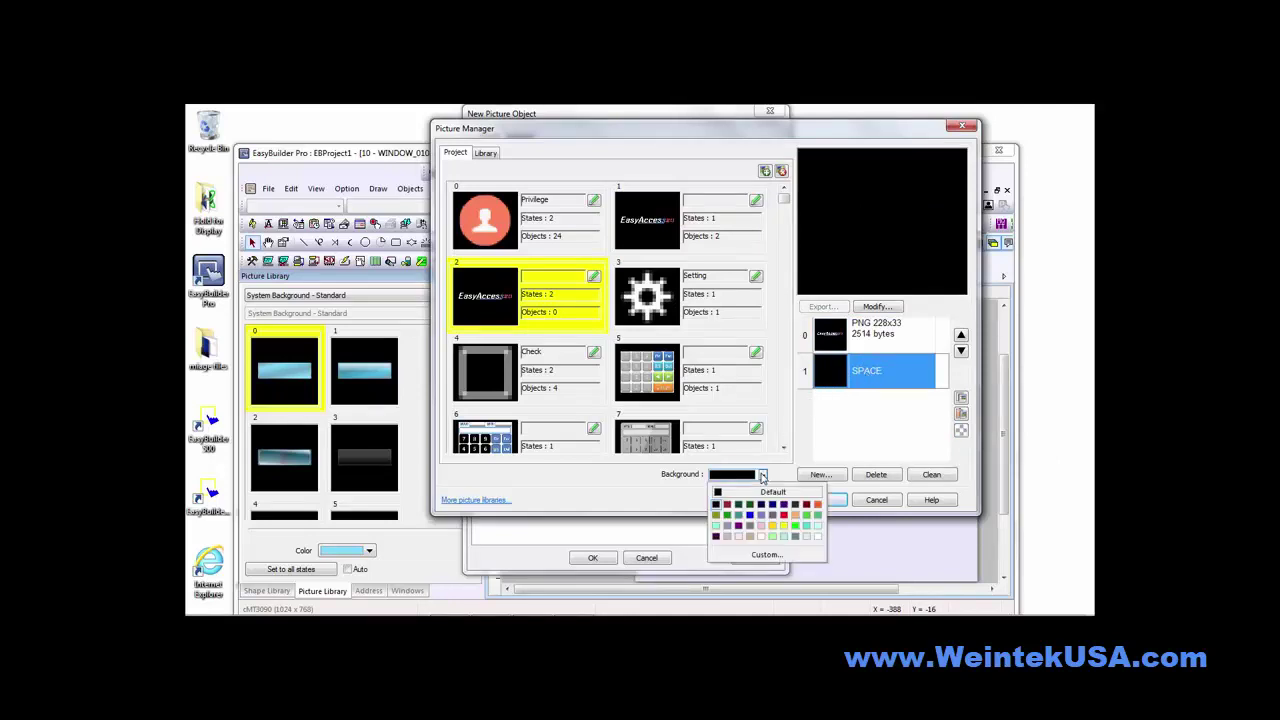
pyautogui.click(772, 540)
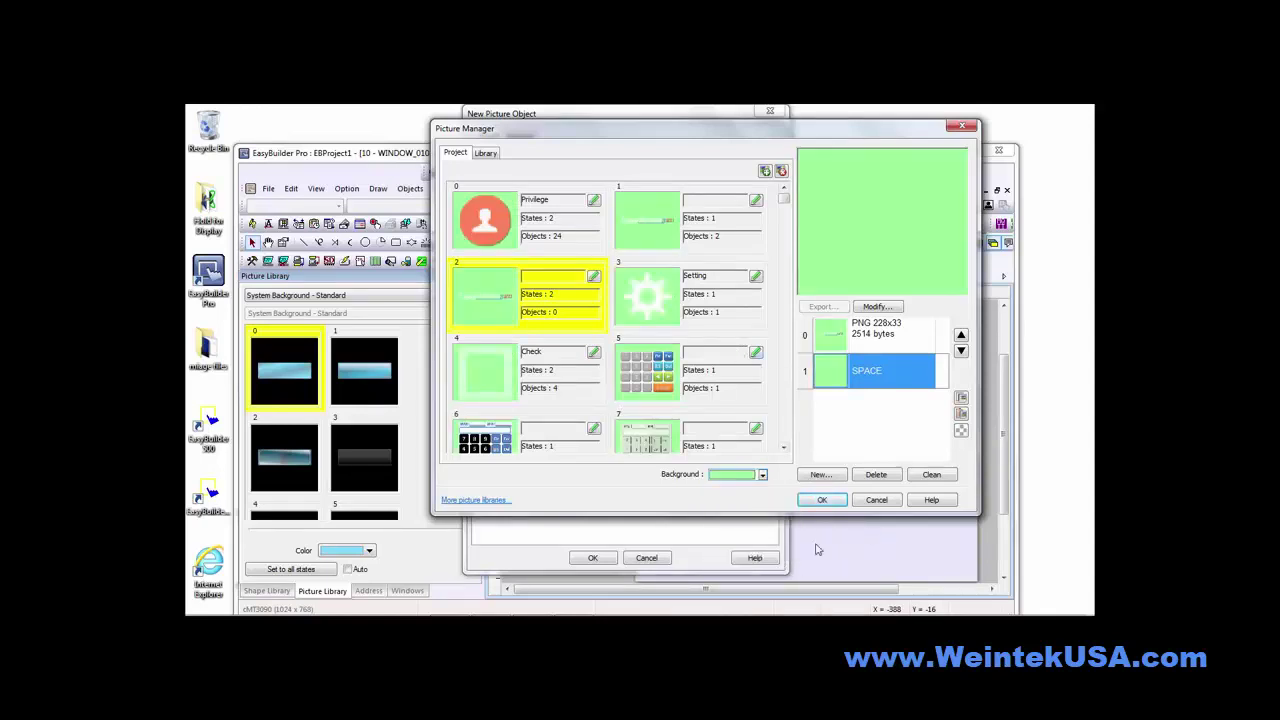
pyautogui.click(762, 474)
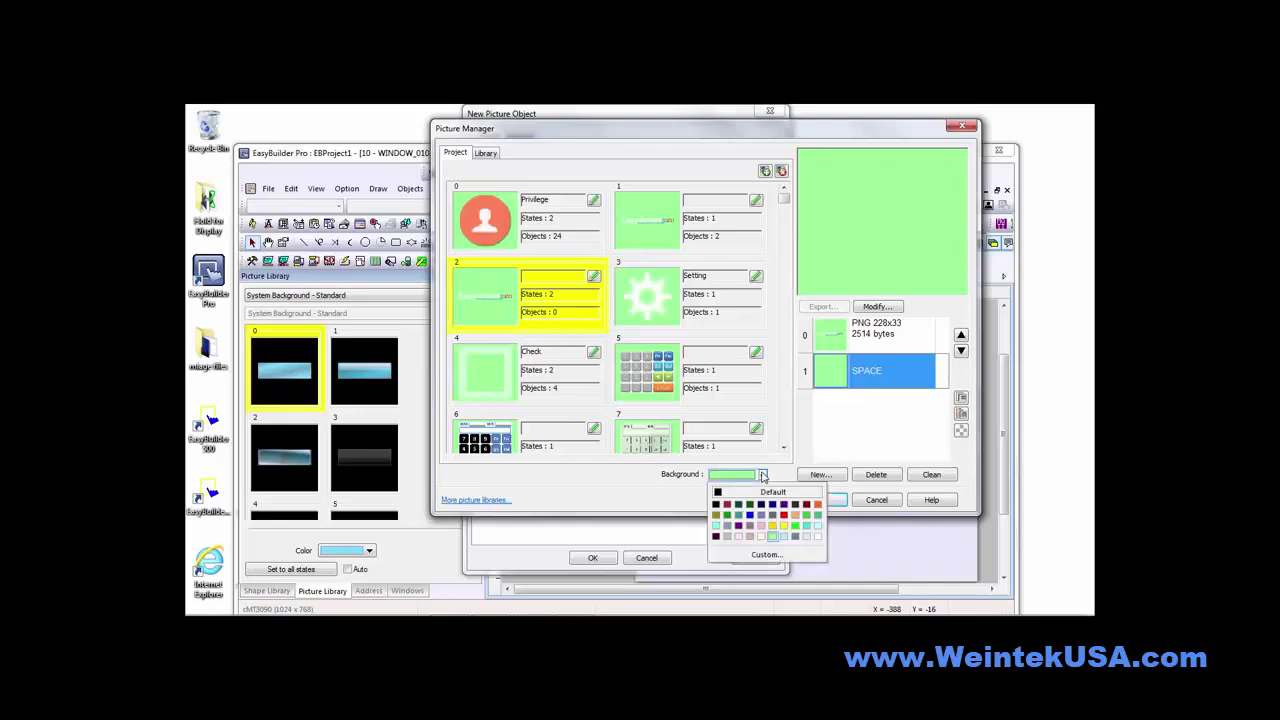
pyautogui.click(750, 556)
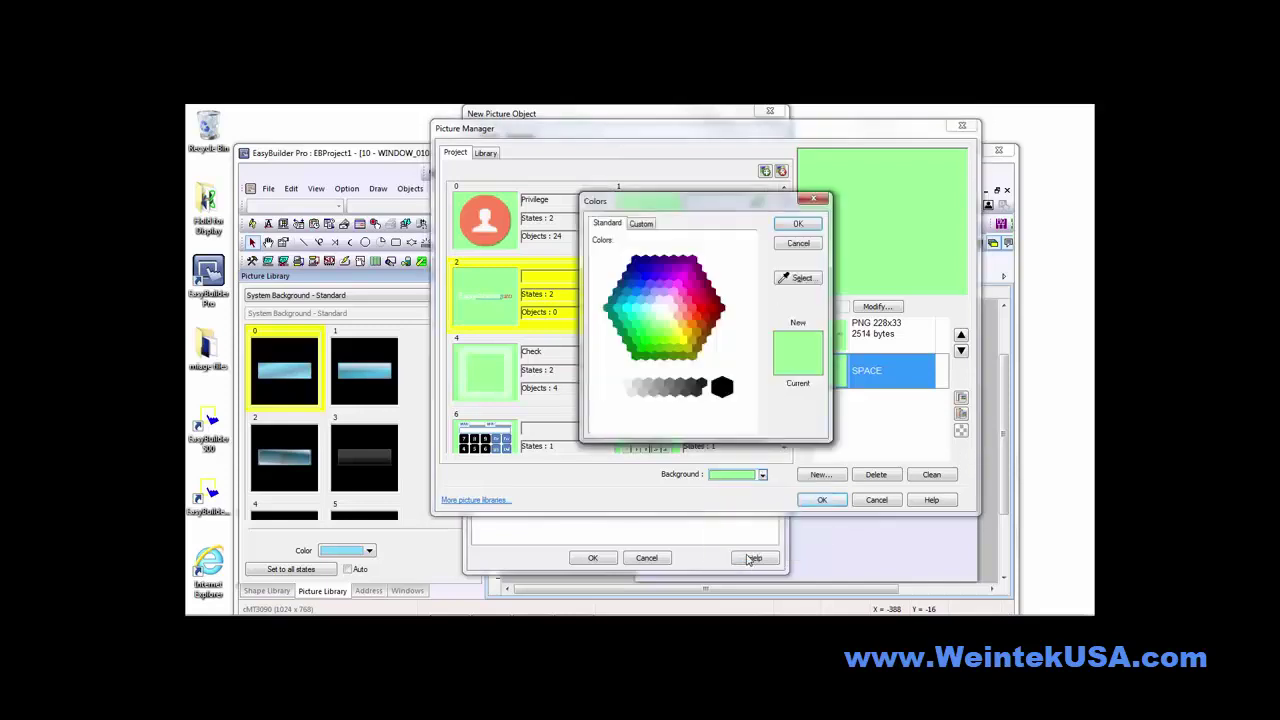
pyautogui.click(796, 280)
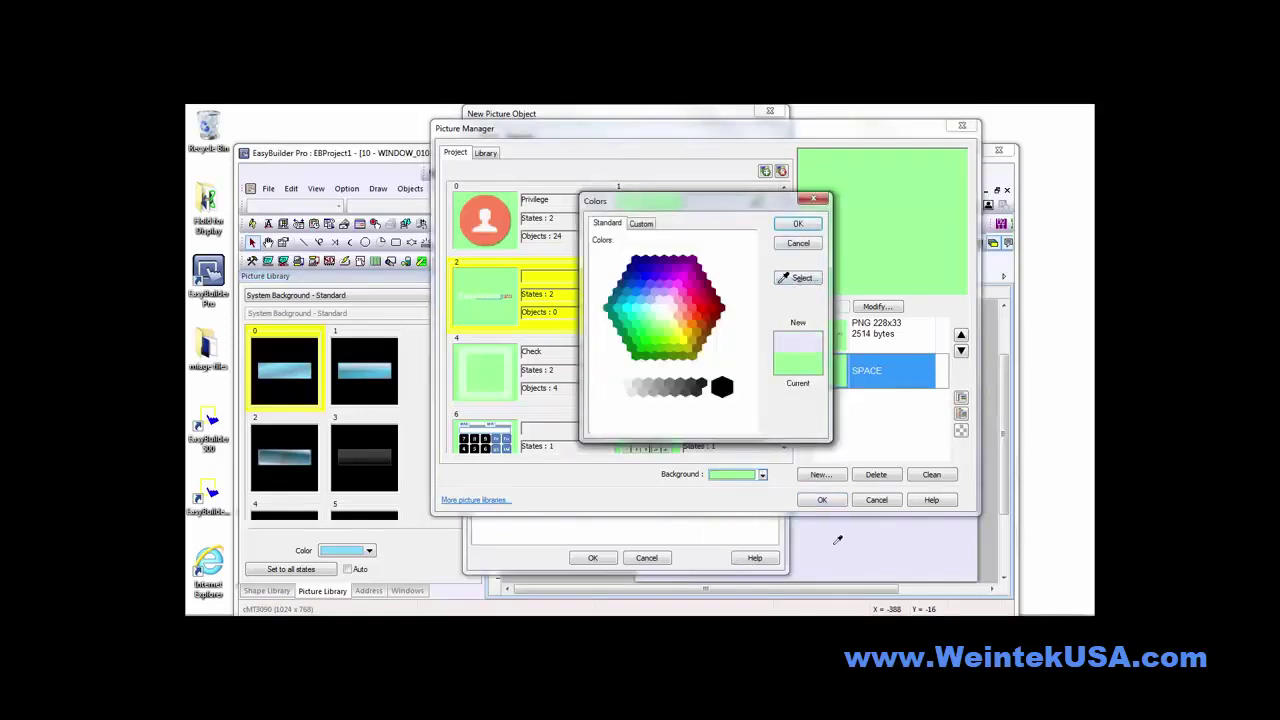
pyautogui.click(835, 549)
pyautogui.click(798, 224)
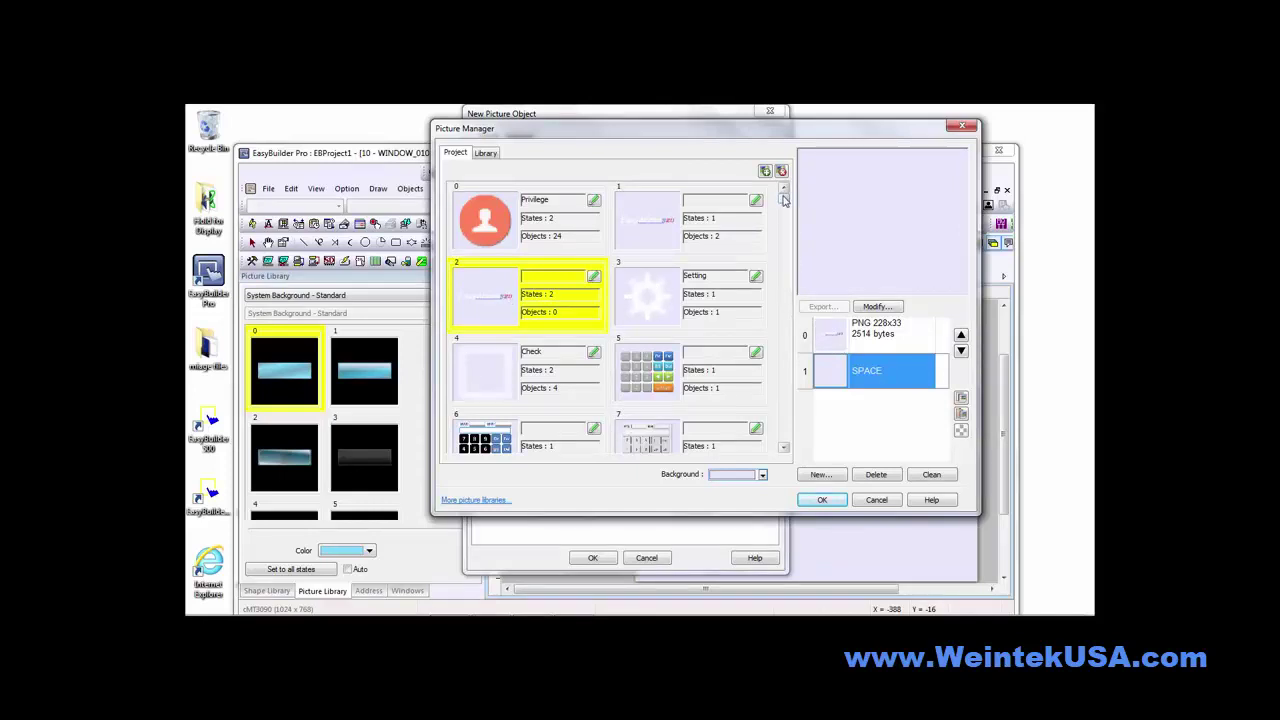
# Delete the transparent state and the EasyAccess 2.0 state from picture entry 2, leaving the entry empty
pyautogui.moveTo(786, 198)
pyautogui.mouseDown()
pyautogui.moveTo(784, 322)
pyautogui.moveTo(786, 186)
pyautogui.mouseUp()
pyautogui.click(875, 475)
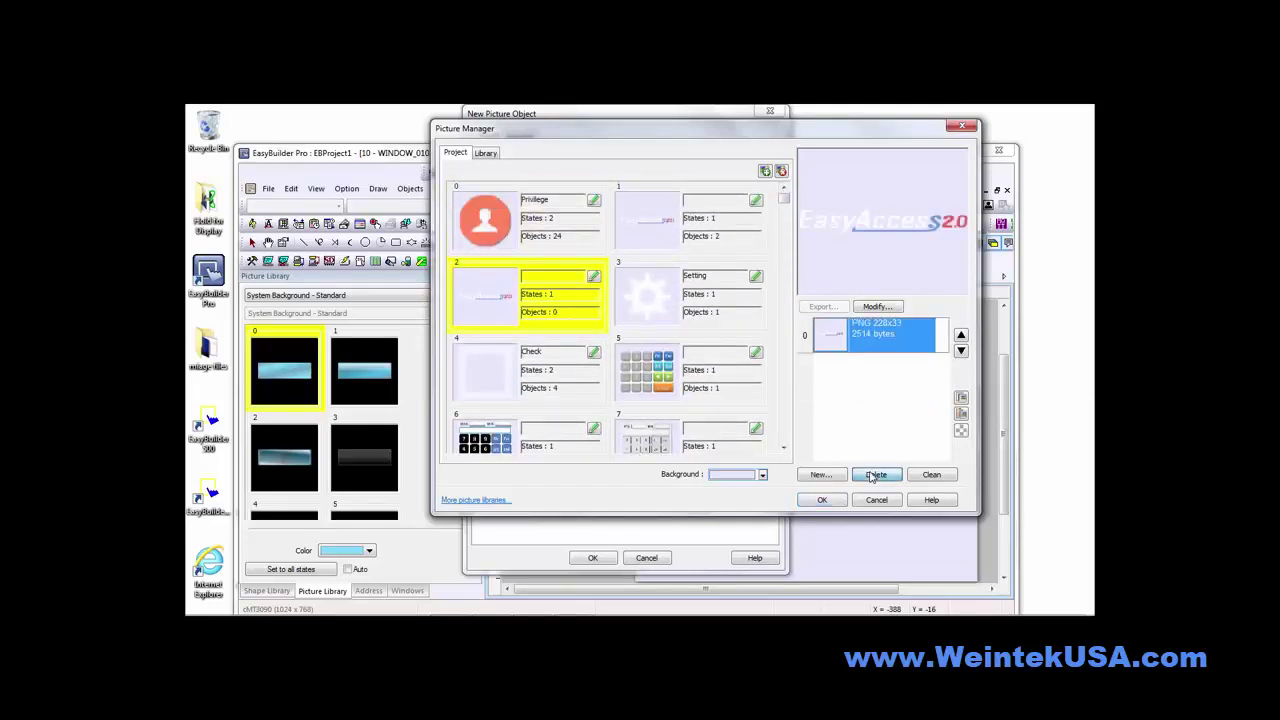
pyautogui.click(873, 475)
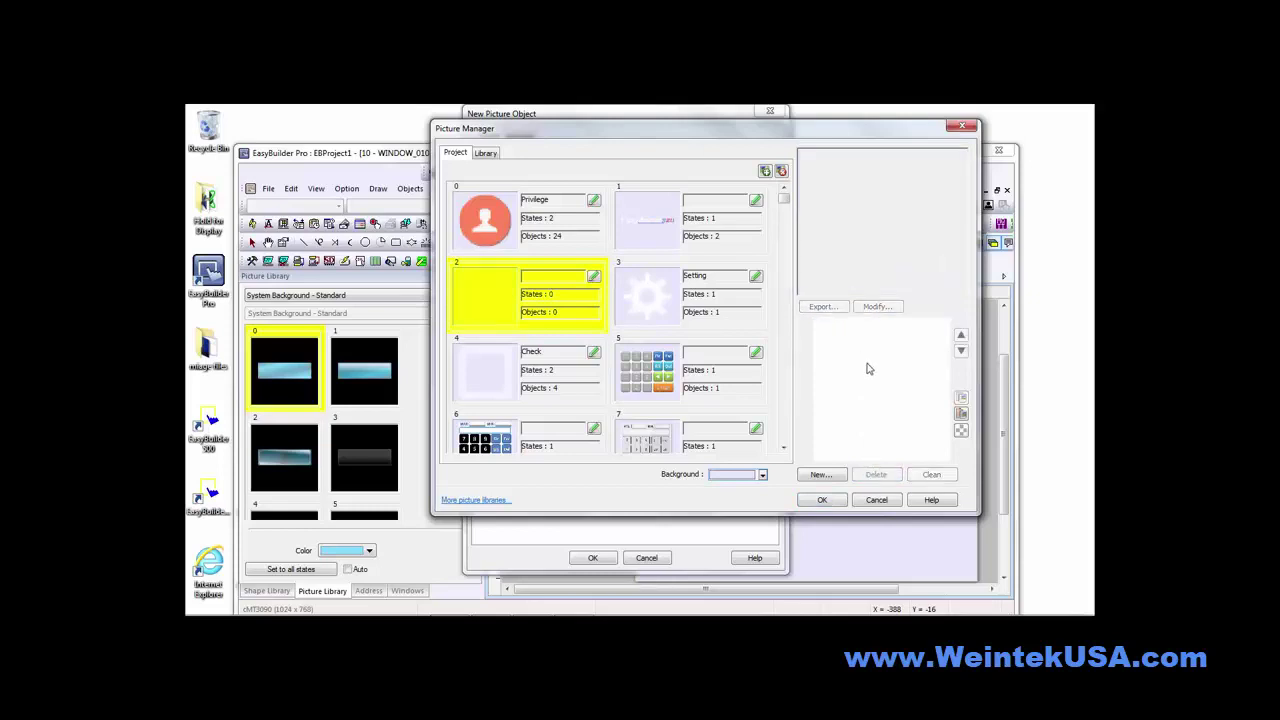
# Copy the tank picture from the hmi5150p_demo_3 library into empty project picture entry 2, and delete that state again
pyautogui.click(485, 153)
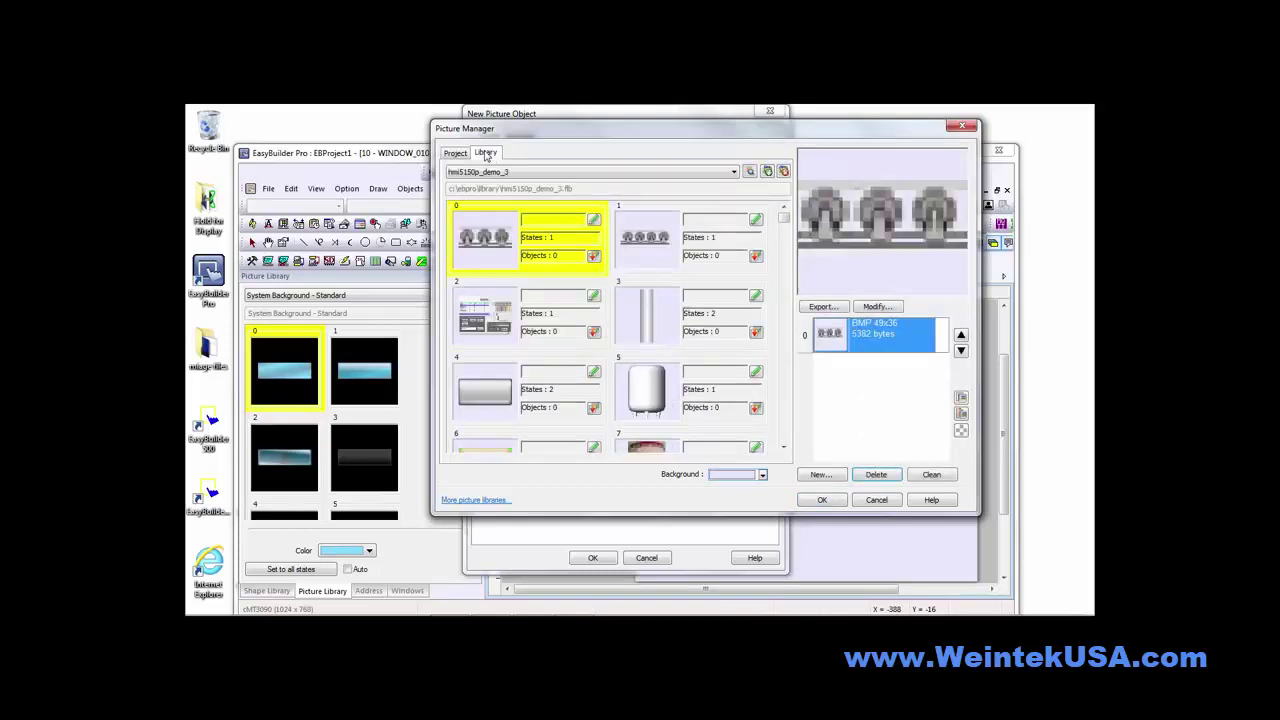
pyautogui.click(643, 392)
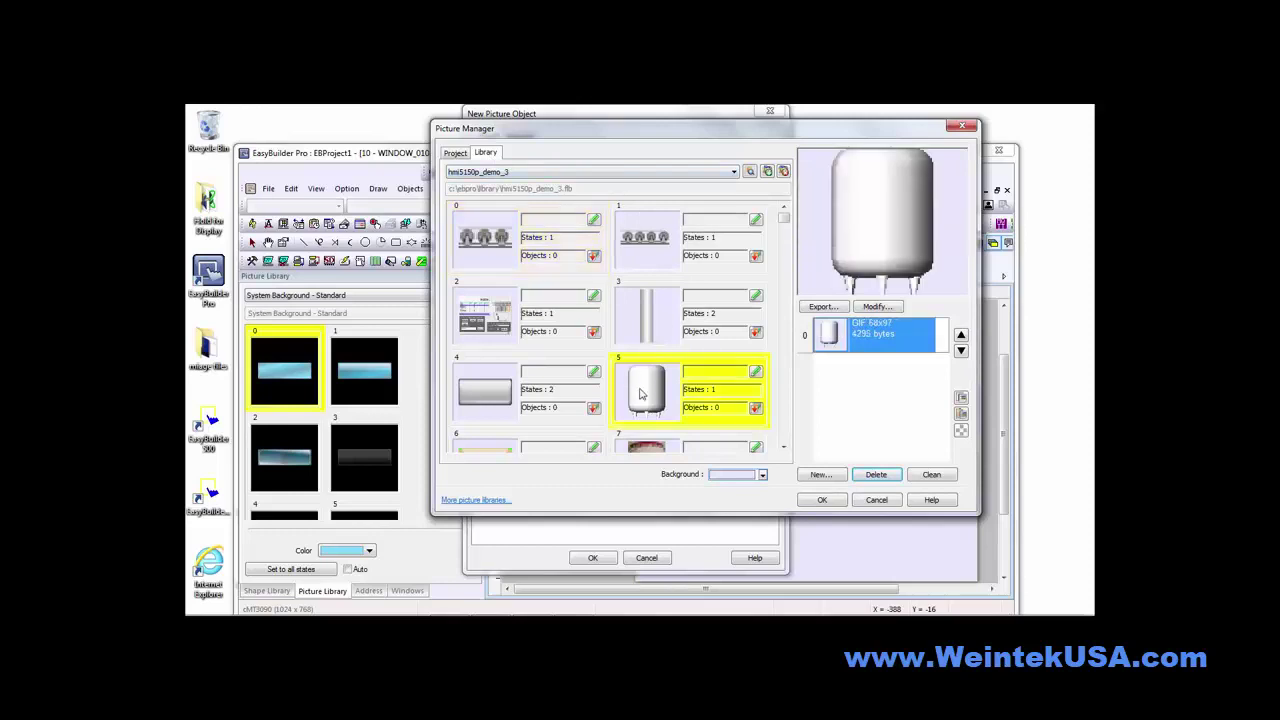
pyautogui.click(962, 414)
pyautogui.click(451, 156)
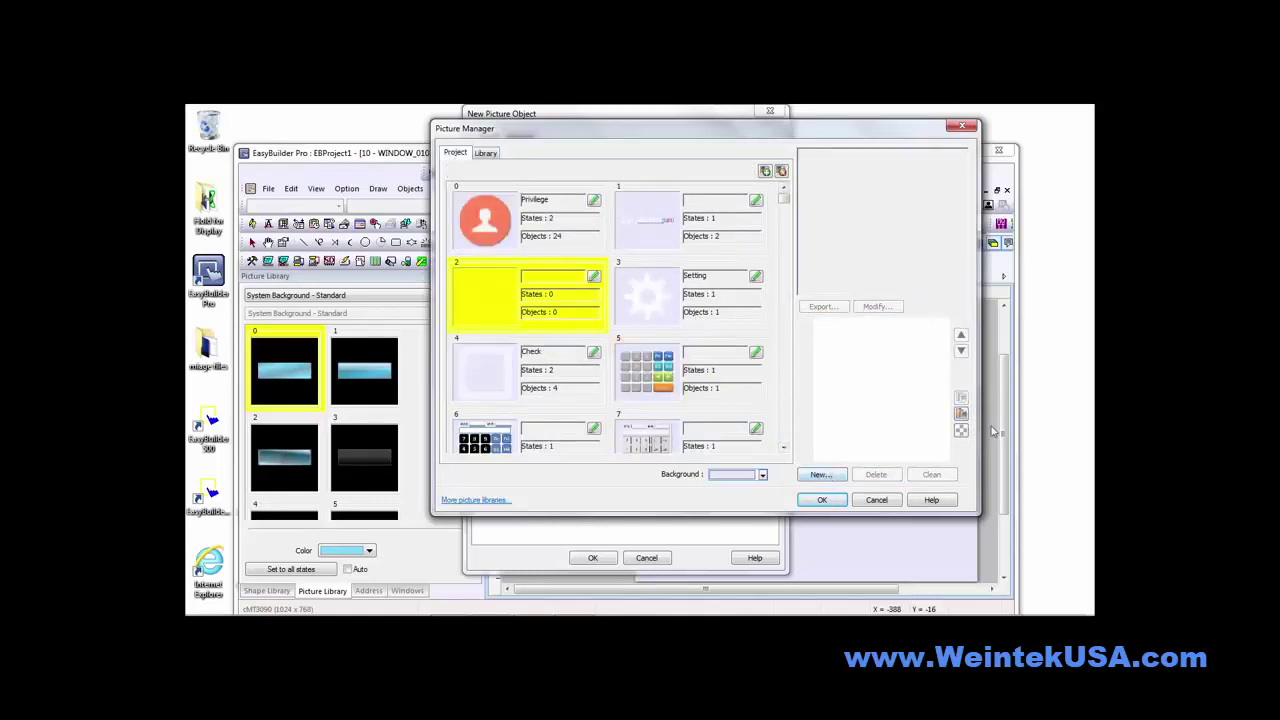
pyautogui.click(962, 414)
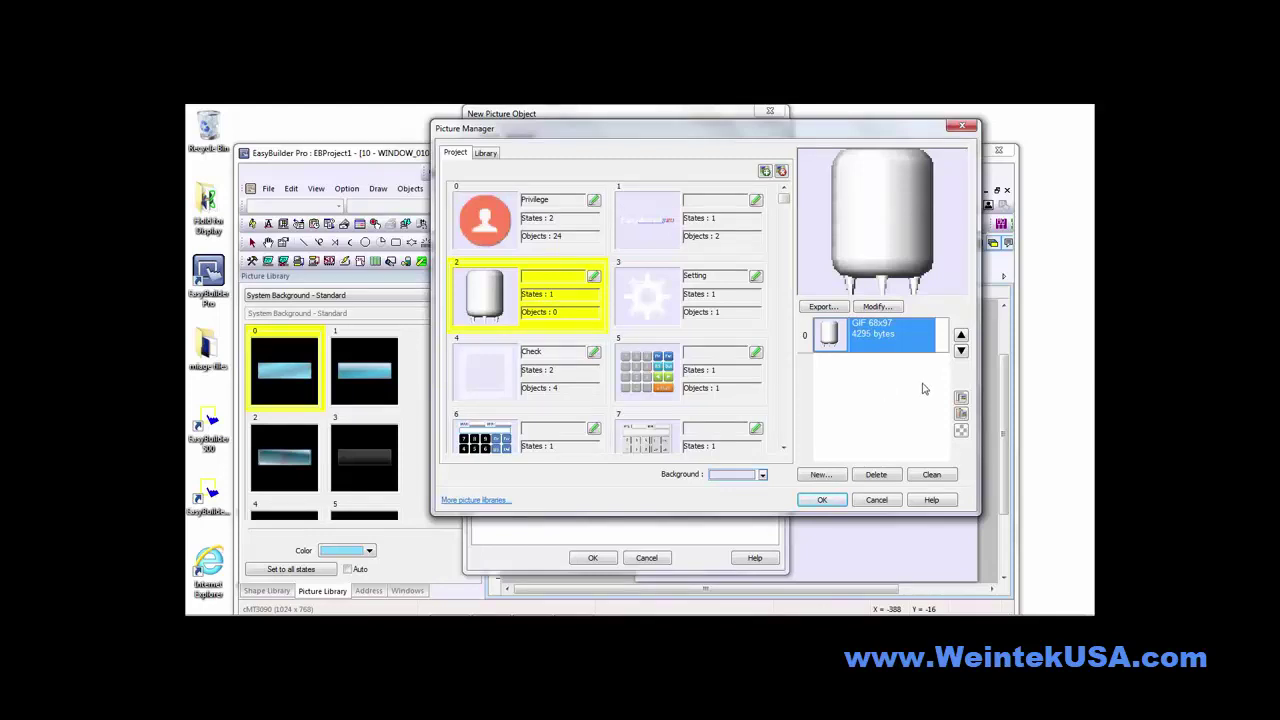
pyautogui.click(875, 475)
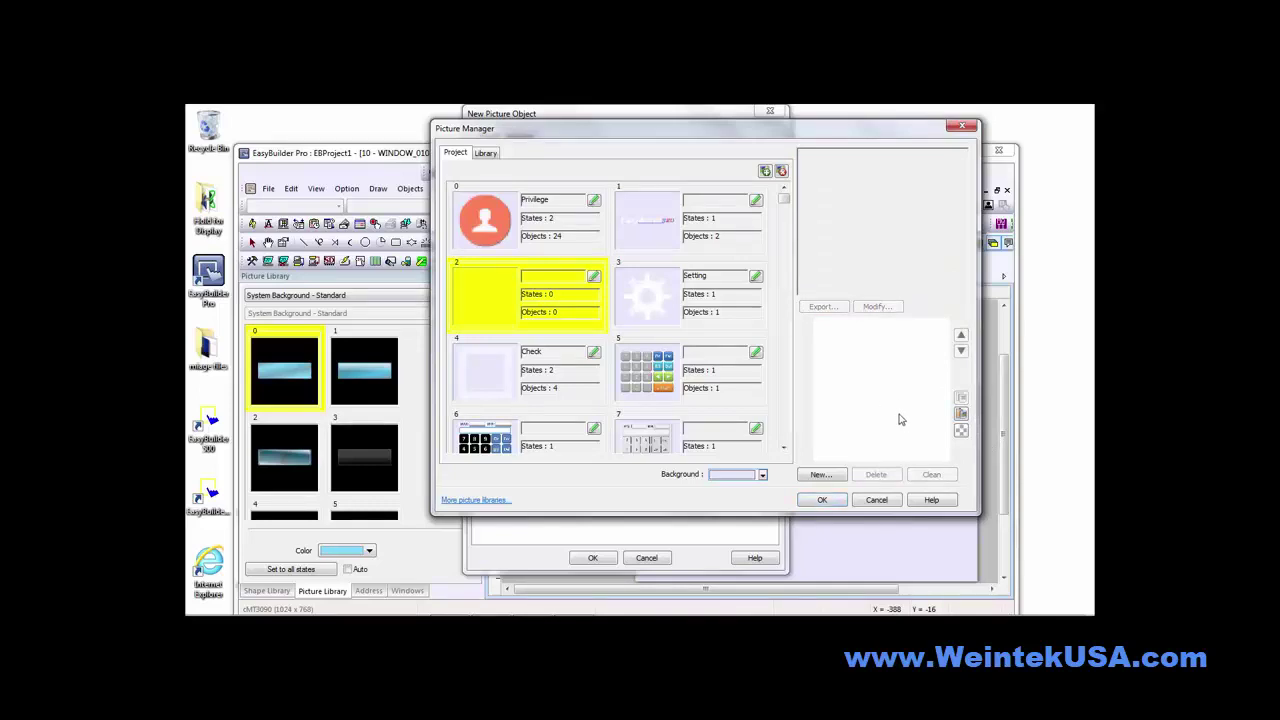
# Add the rung1 image file as a state of empty picture entry 2, with white (255, 255, 255) enabled as its transparent colour
pyautogui.click(820, 475)
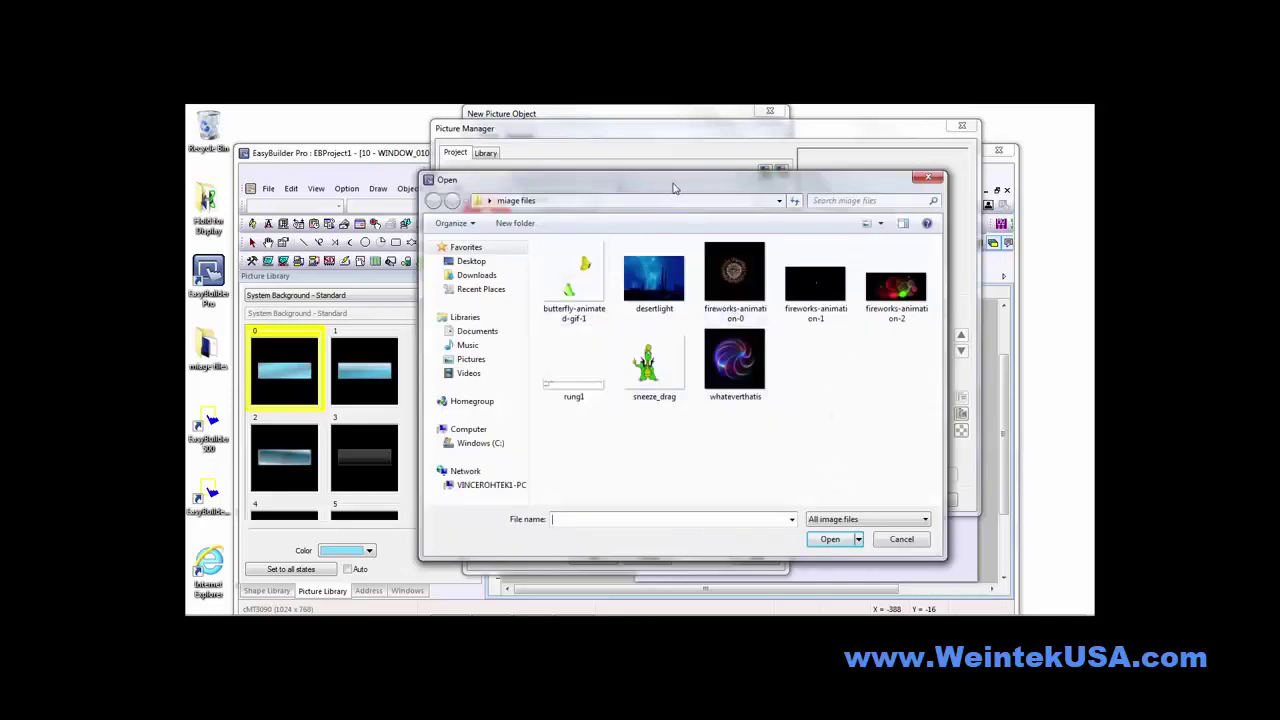
pyautogui.moveTo(673, 188); pyautogui.dragTo(606, 165)
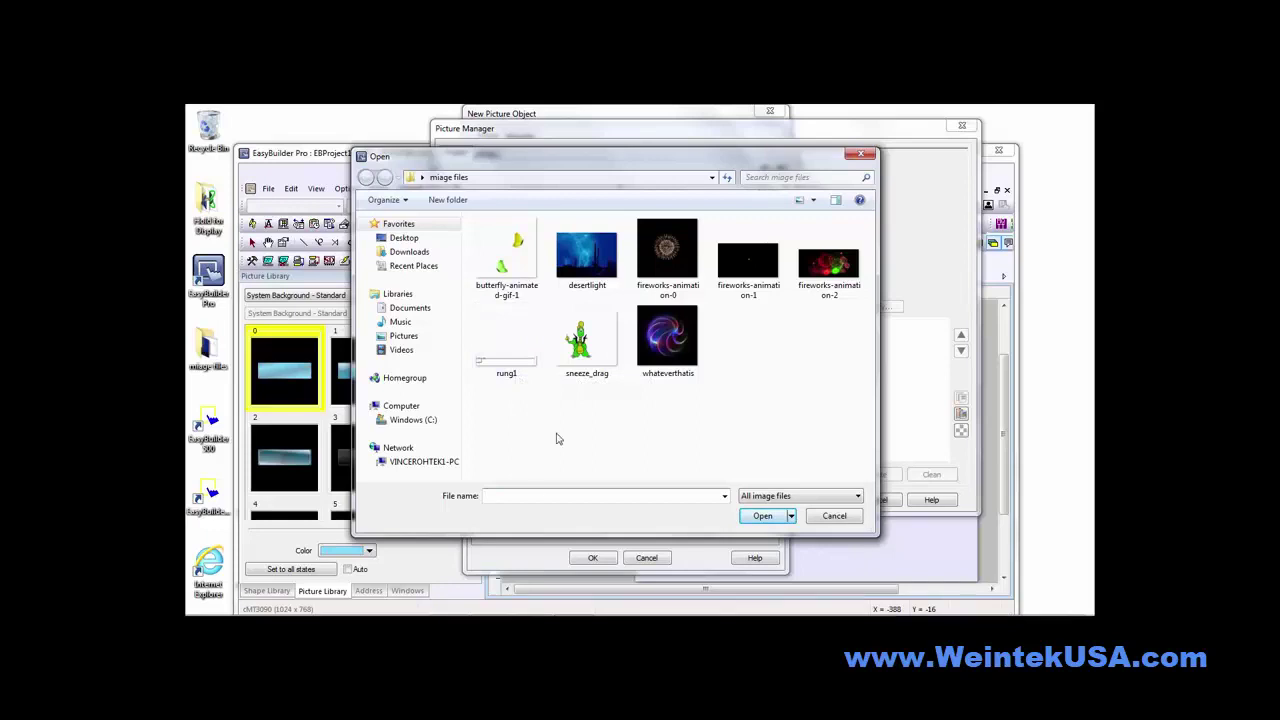
pyautogui.moveTo(520, 371)
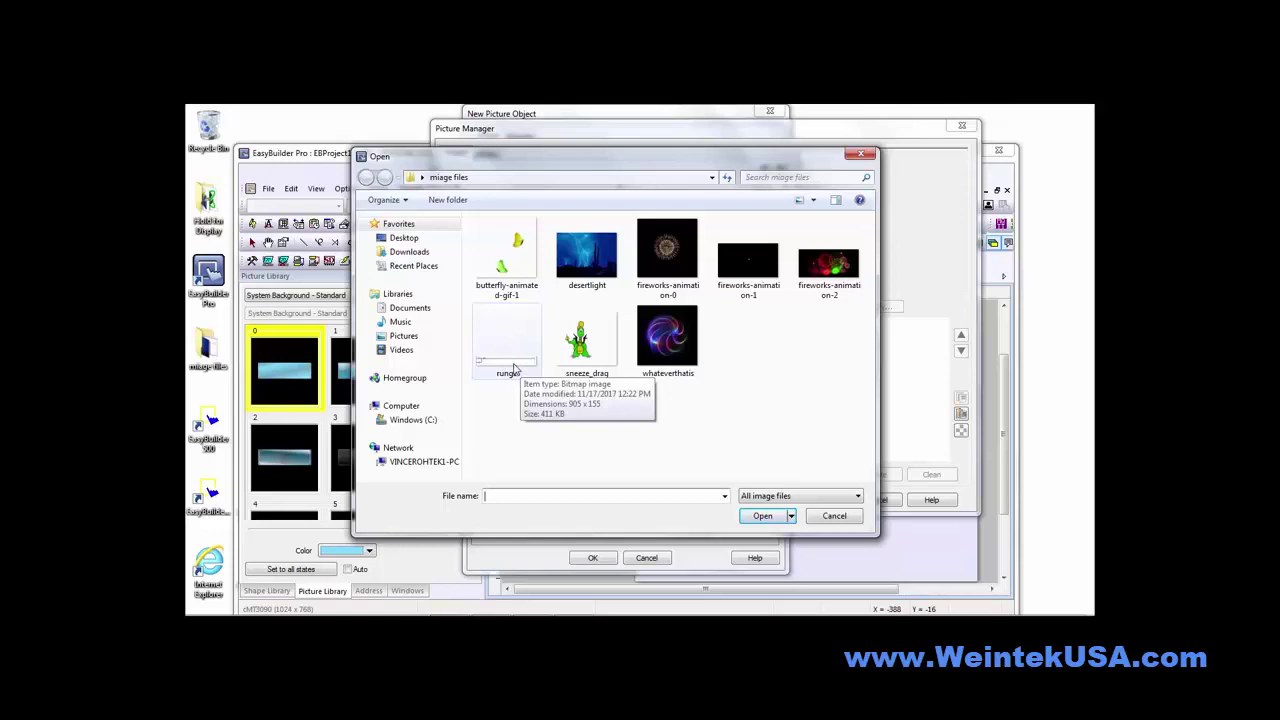
pyautogui.doubleClick(513, 368)
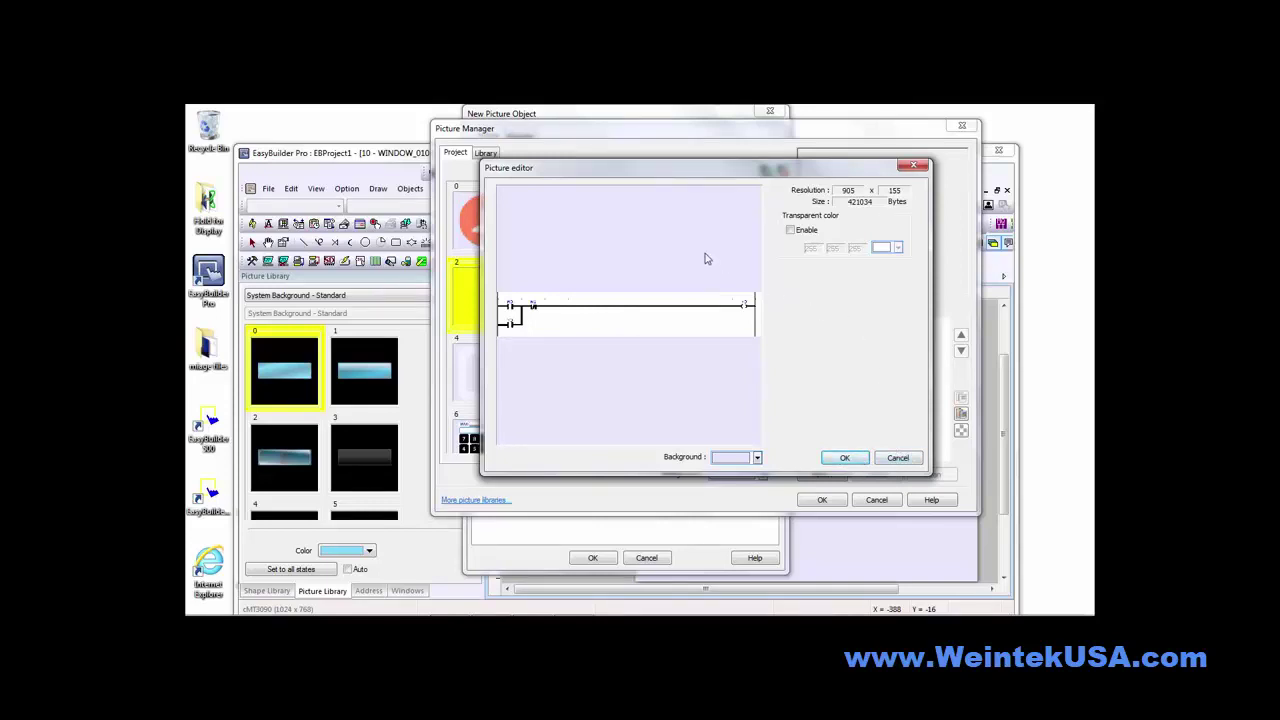
pyautogui.click(791, 230)
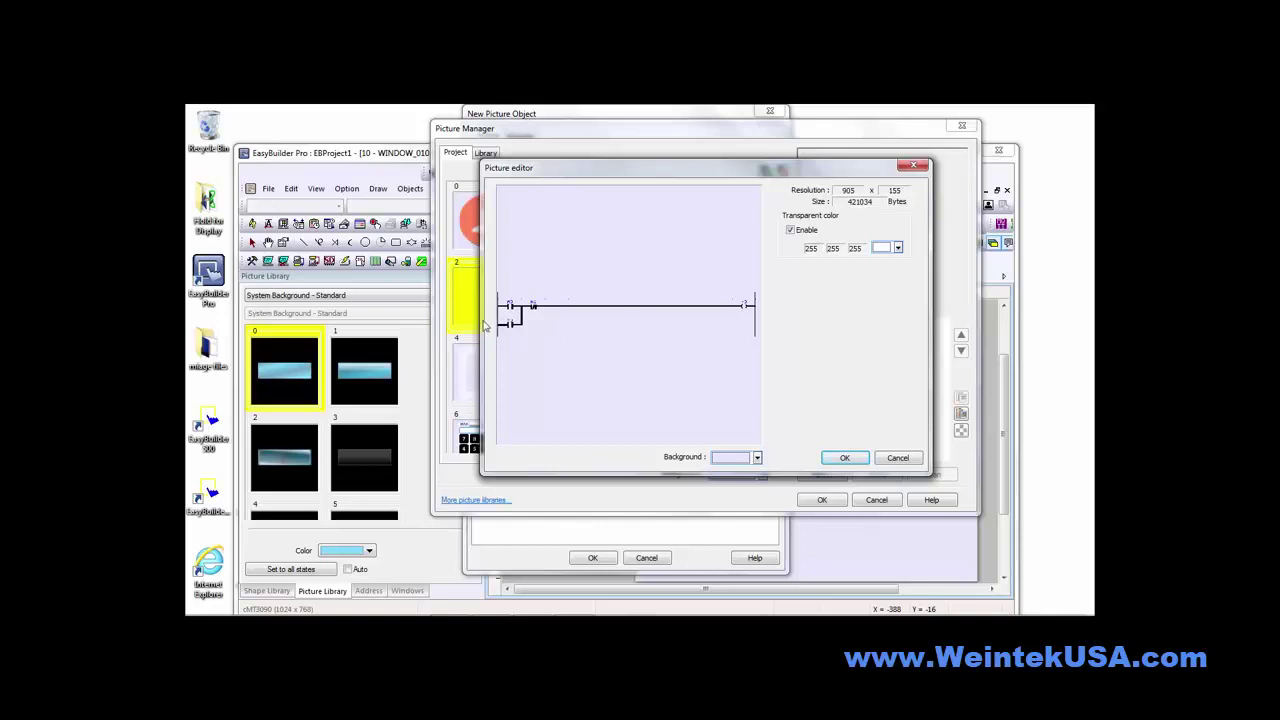
pyautogui.click(846, 458)
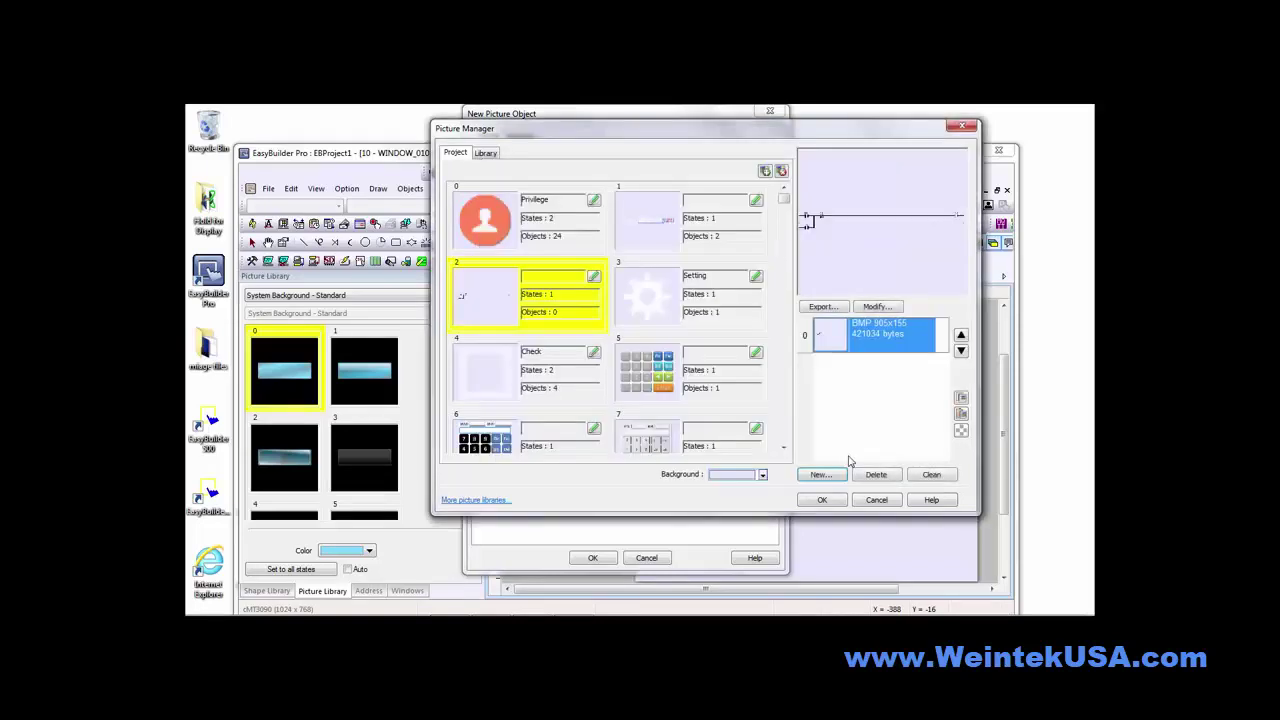
# Accept the rung picture and place it near the upper edge of WINDOW_010, with its upper-left corner at about X 64, Y 72
pyautogui.click(822, 500)
pyautogui.click(595, 558)
pyautogui.click(662, 354)
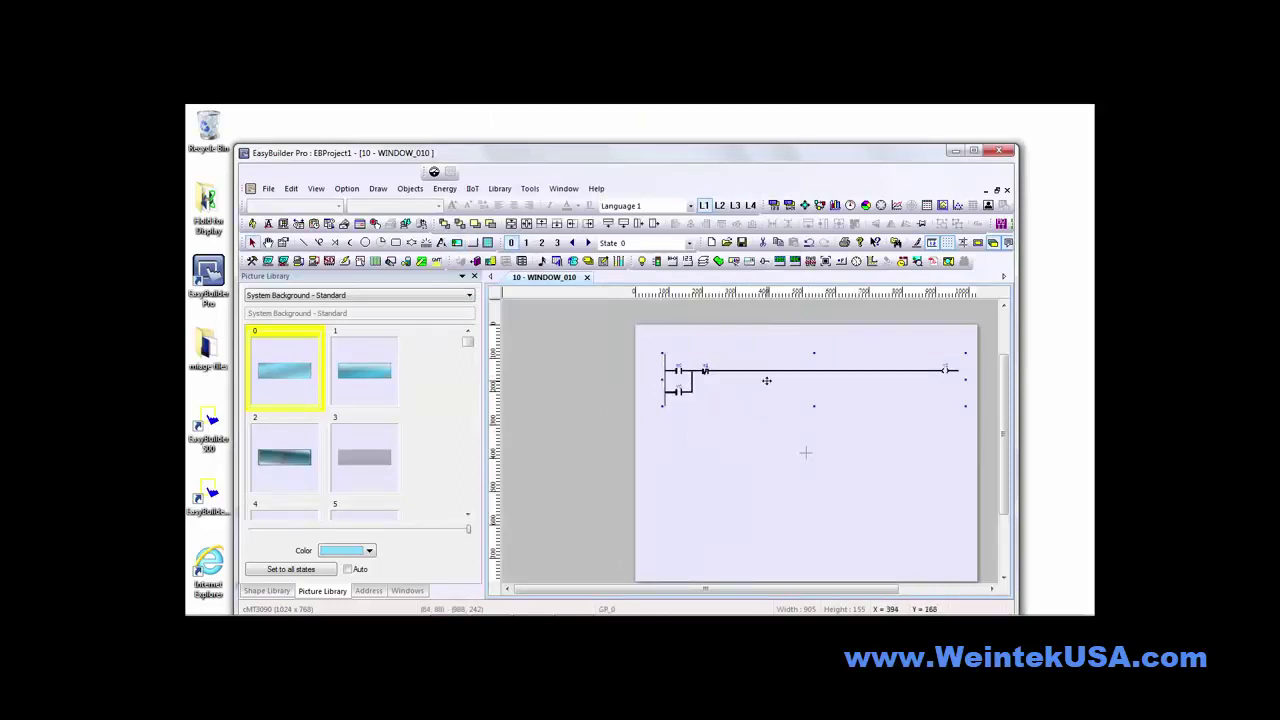
pyautogui.moveTo(764, 378)
pyautogui.mouseDown()
pyautogui.moveTo(751, 377)
pyautogui.moveTo(763, 373)
pyautogui.mouseUp()
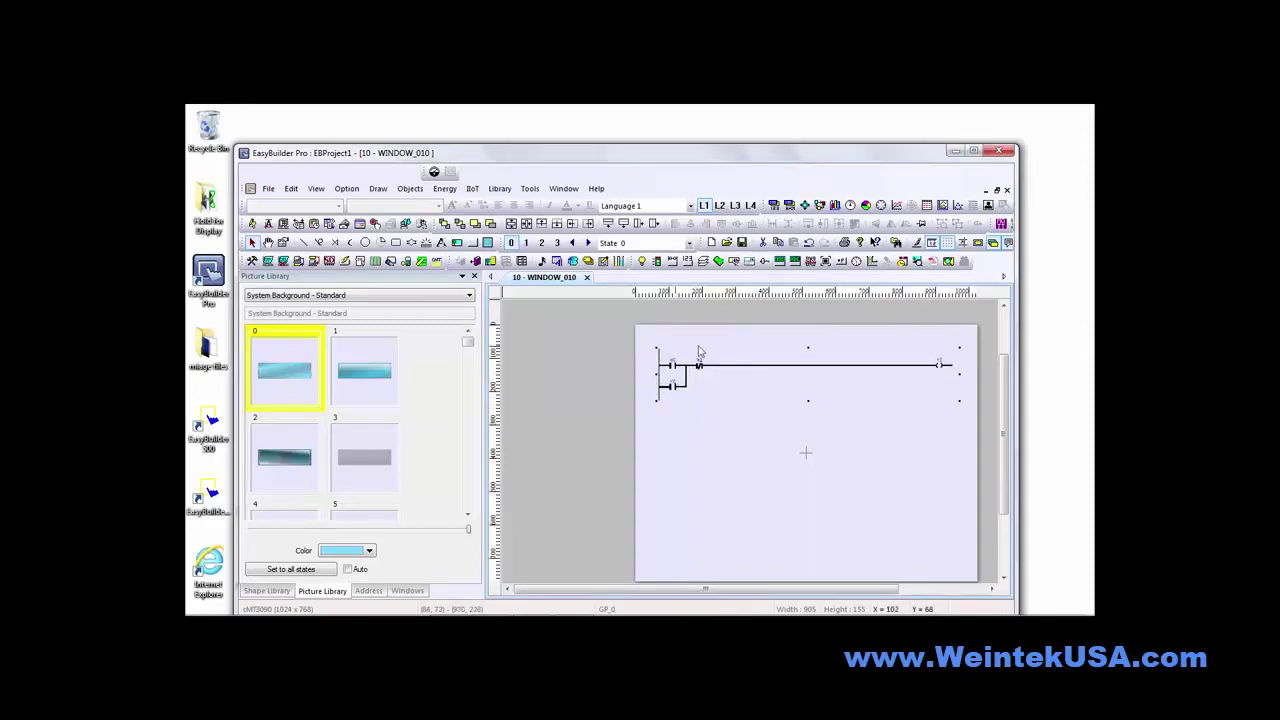
# Set the background colour of WINDOW_010 to white in its window settings
pyautogui.click(716, 453)
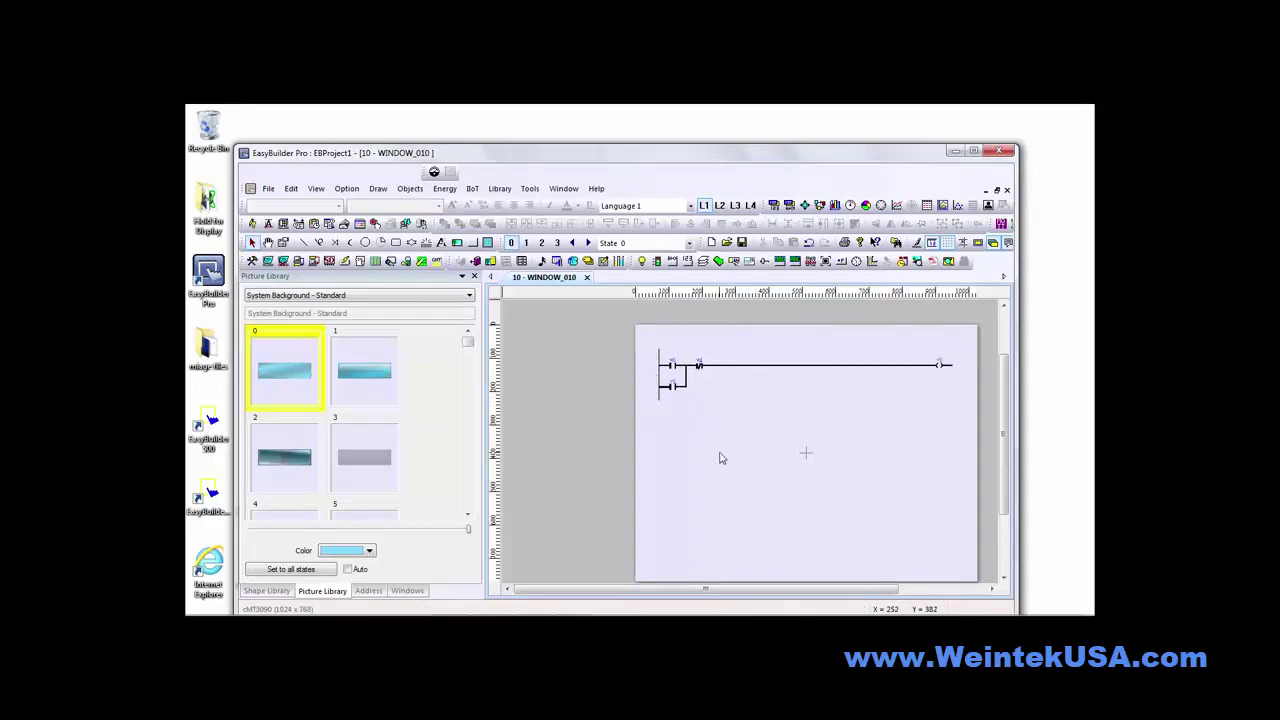
pyautogui.rightClick(715, 452)
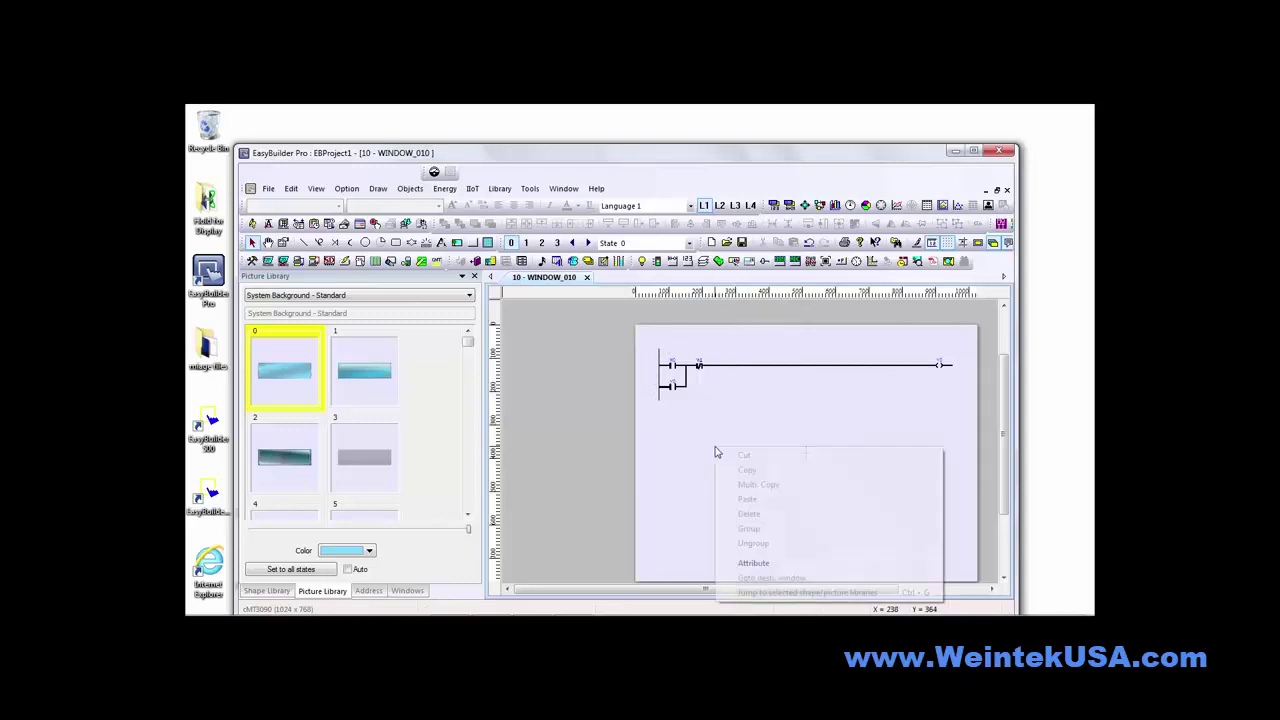
pyautogui.click(755, 564)
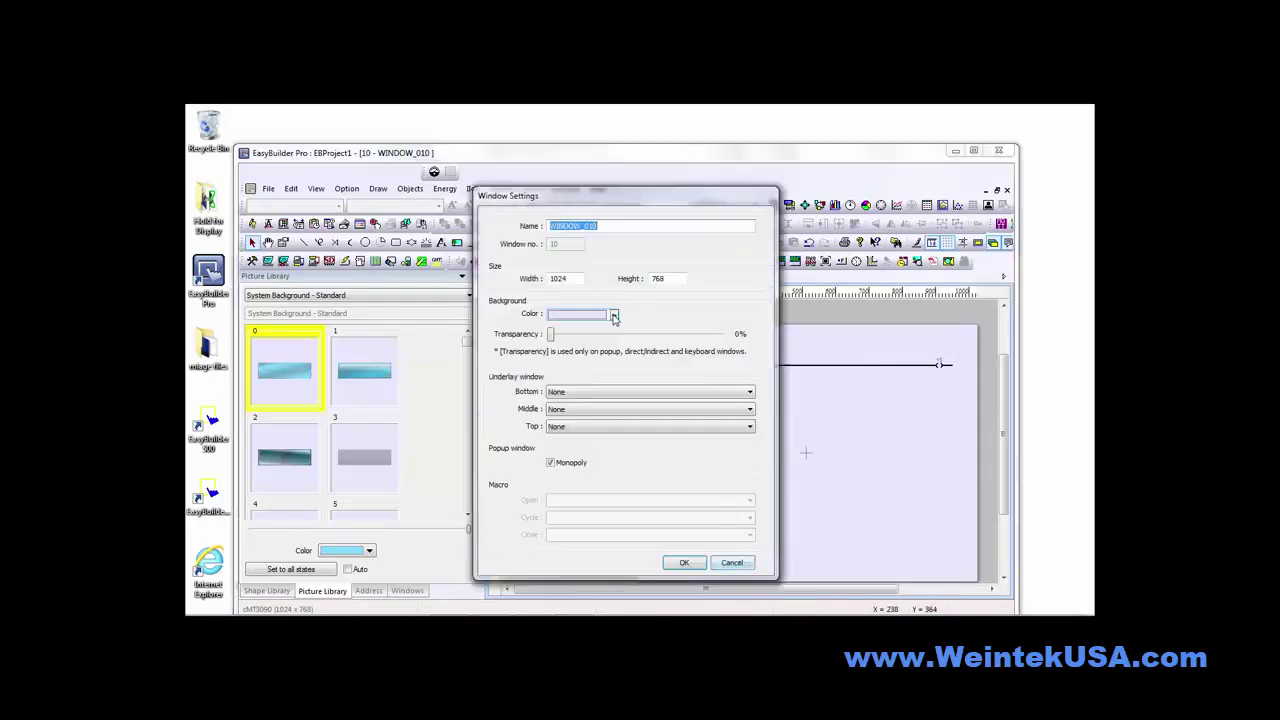
pyautogui.click(614, 315)
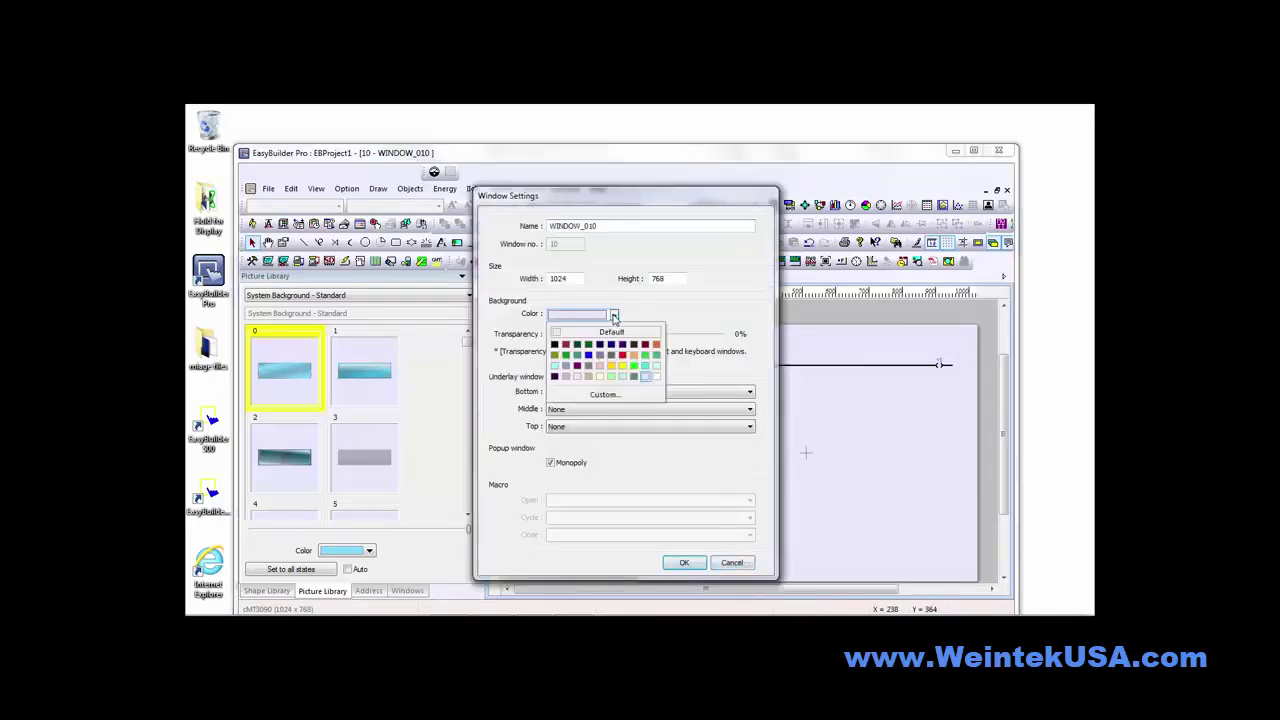
pyautogui.click(656, 376)
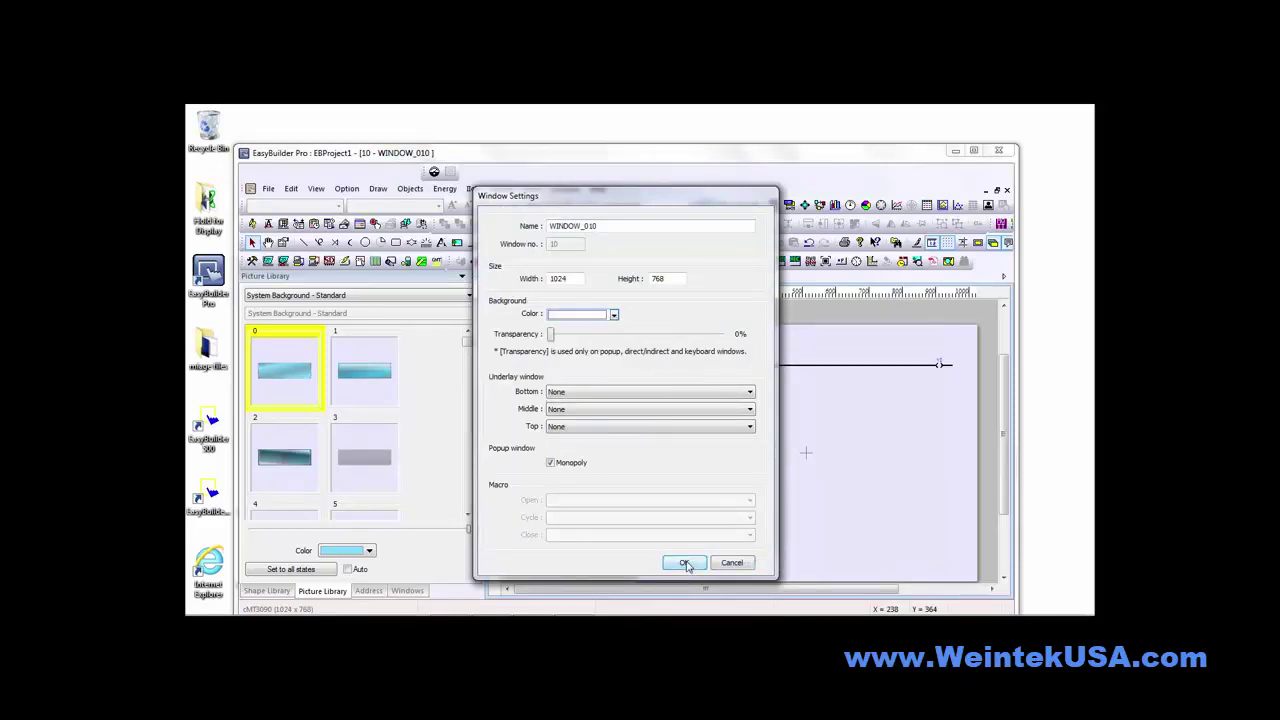
pyautogui.click(684, 563)
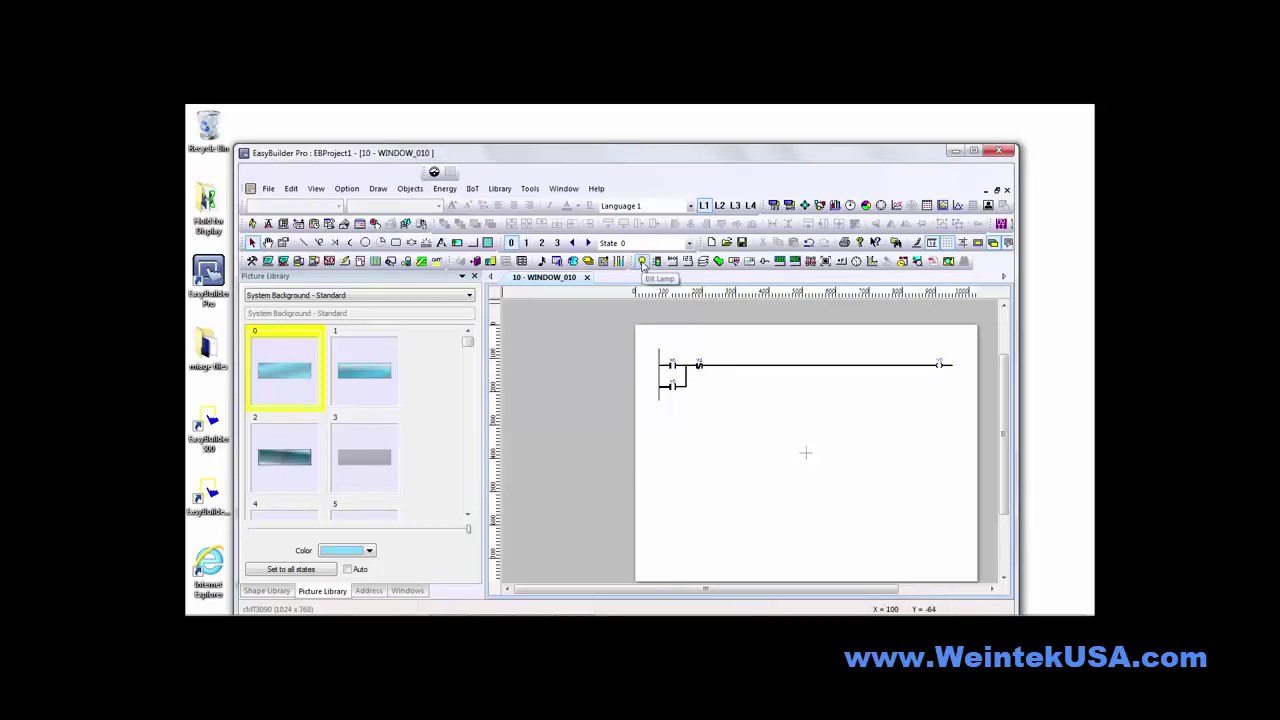
# Start a new Bit Lamp object and open the picture library for its shape
pyautogui.click(643, 263)
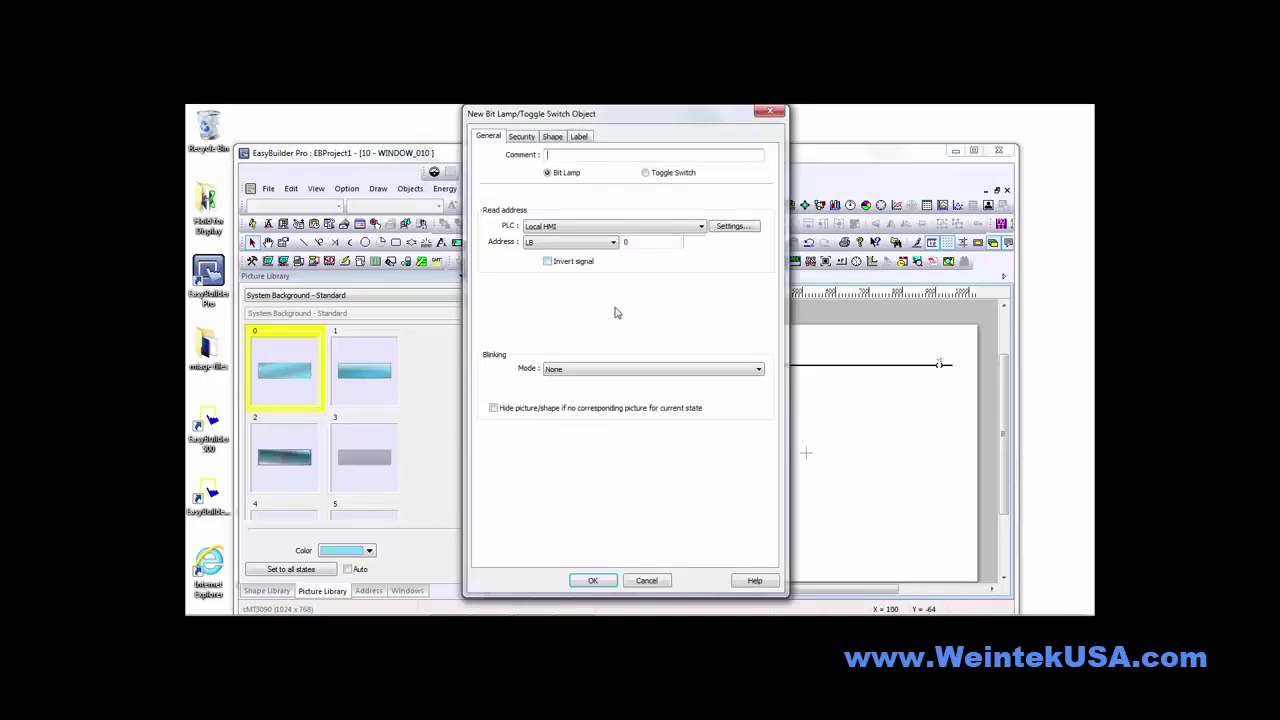
pyautogui.press('Tab')
pyautogui.click(552, 137)
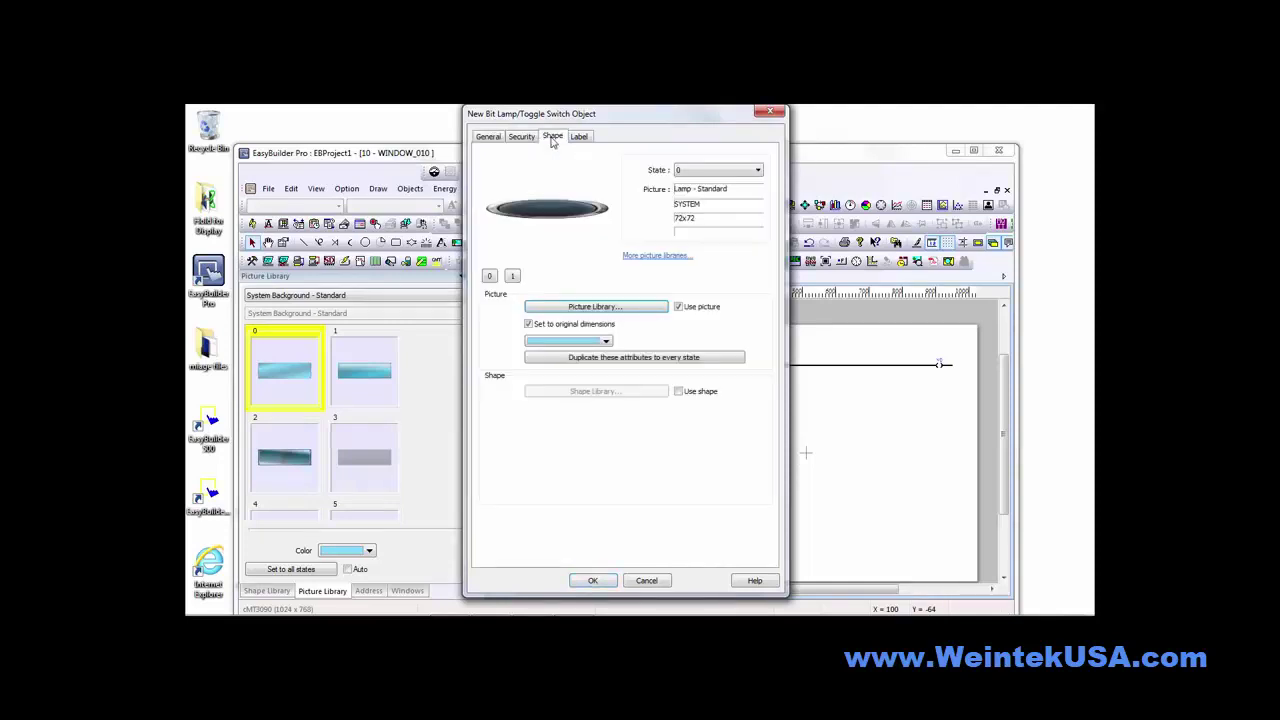
pyautogui.click(647, 308)
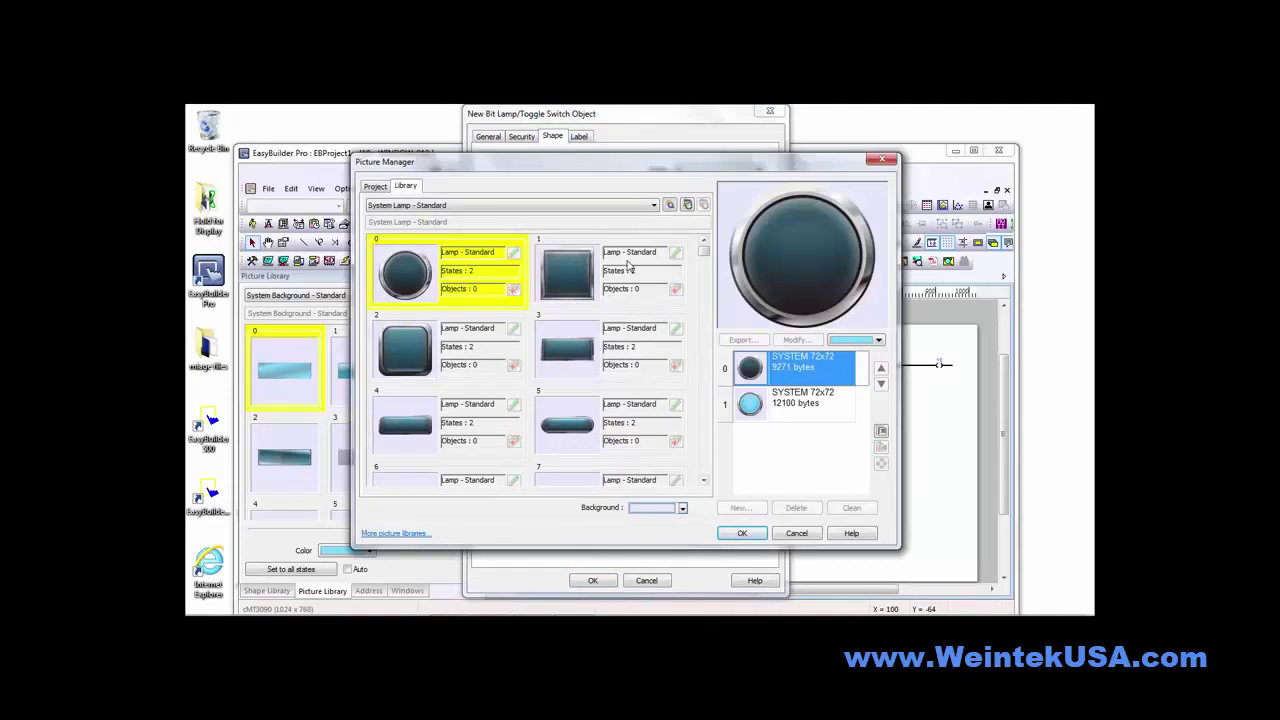
# Choose the first picture of the System Background - Standard library for the lamp and recolour it red
pyautogui.click(420, 205)
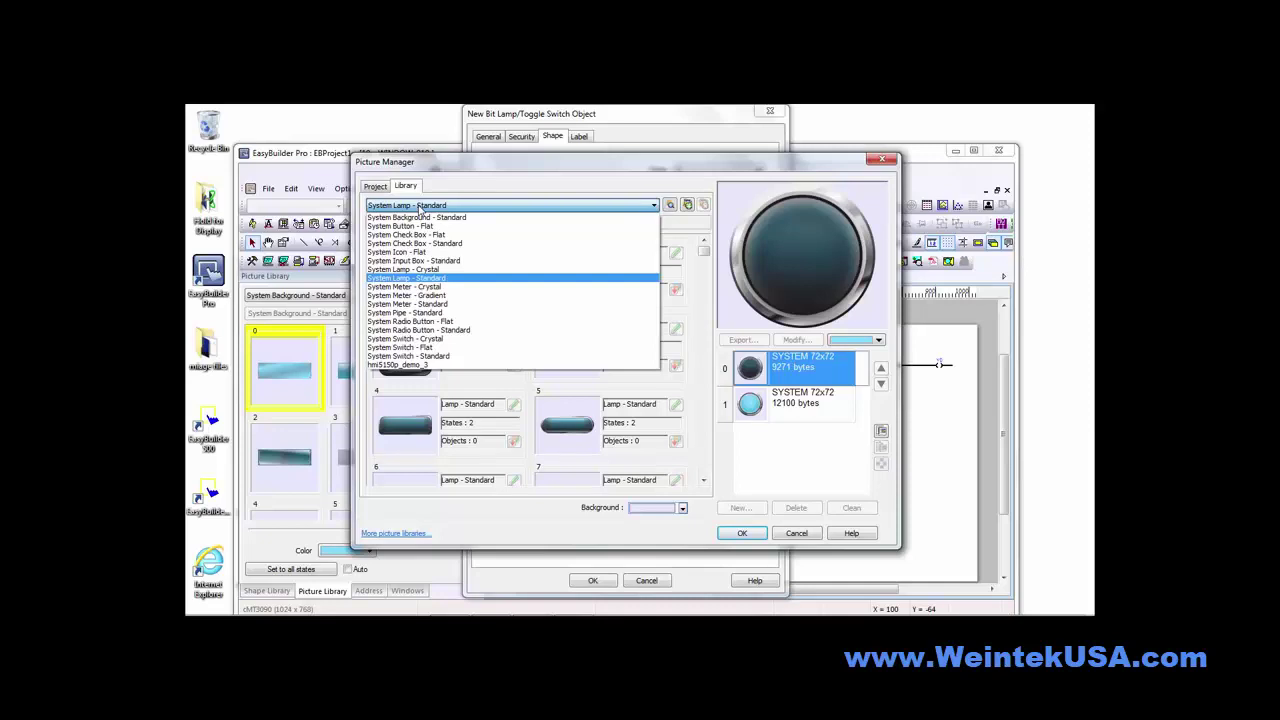
pyautogui.click(408, 355)
pyautogui.click(510, 205)
pyautogui.click(402, 218)
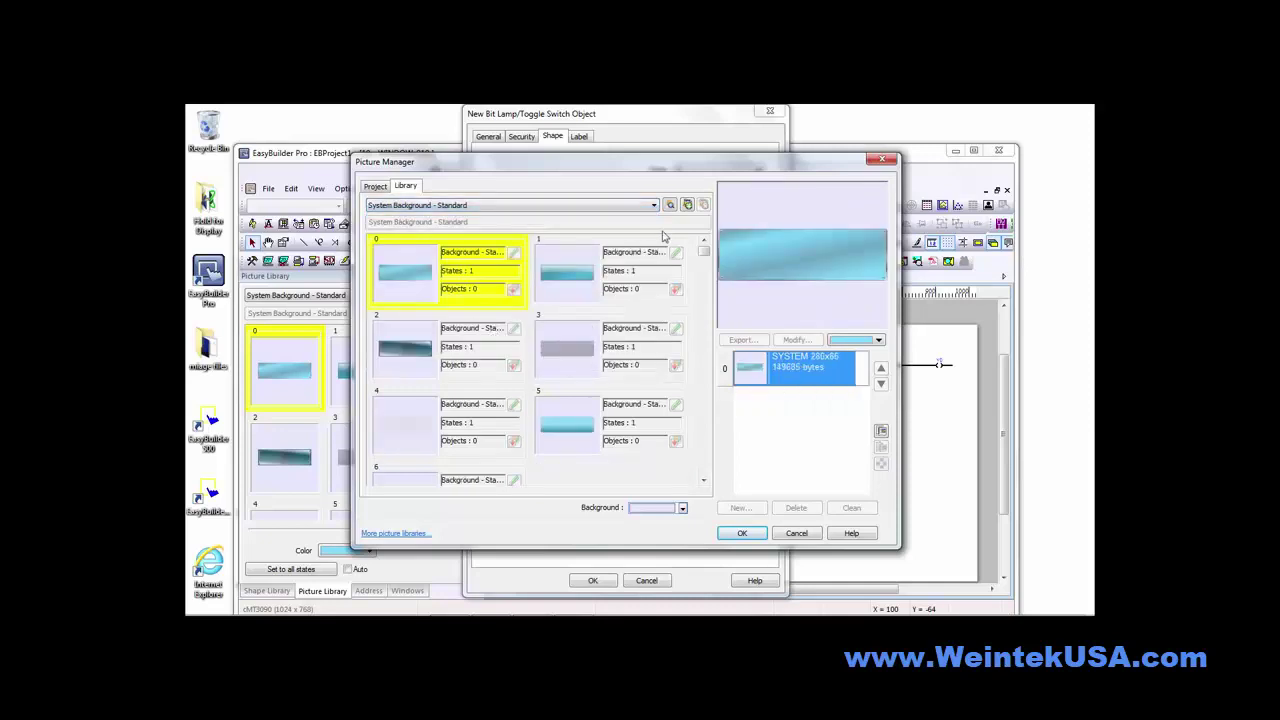
pyautogui.click(879, 340)
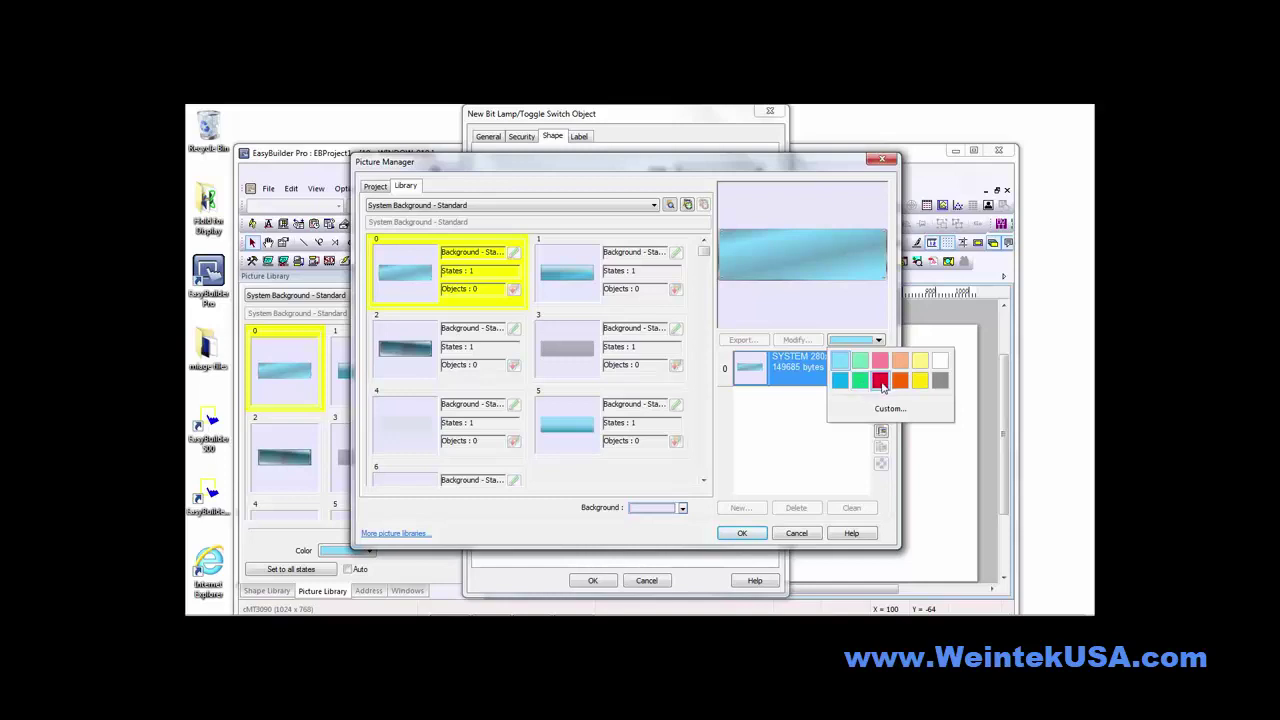
pyautogui.click(879, 381)
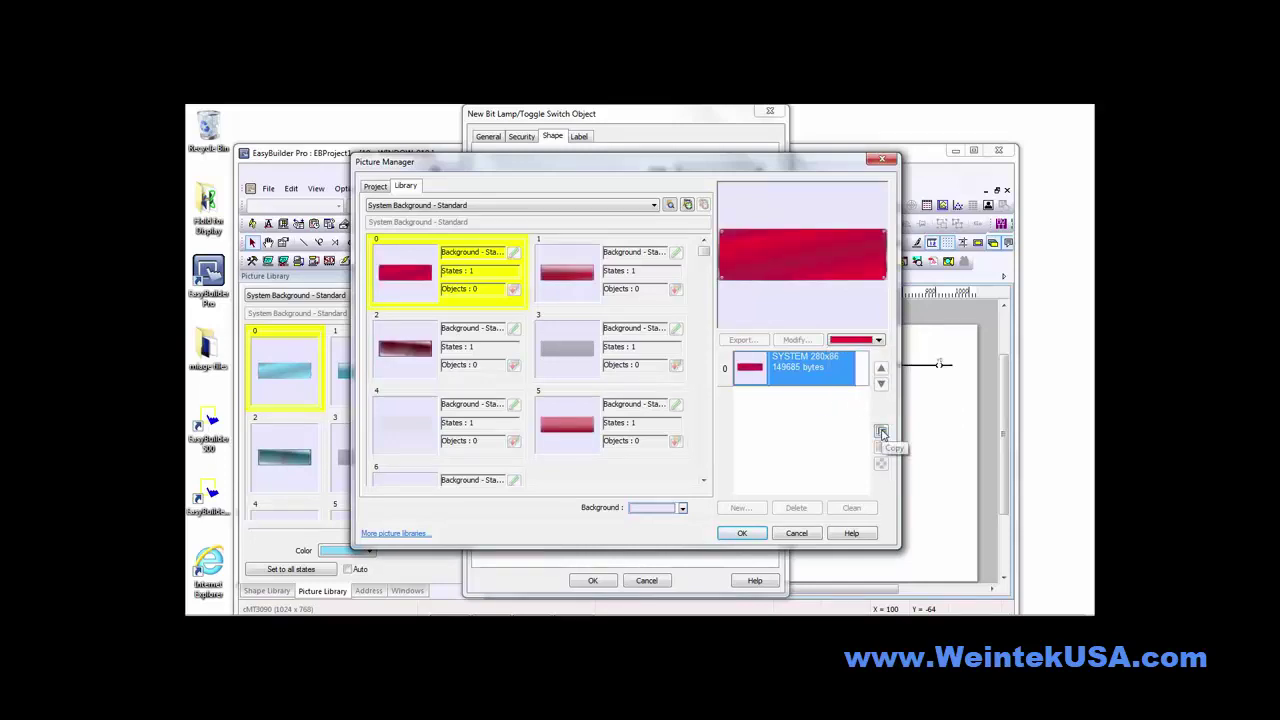
# Add a new picture to the project and paste the copied red background into it as state 0
pyautogui.click(370, 189)
pyautogui.click(685, 205)
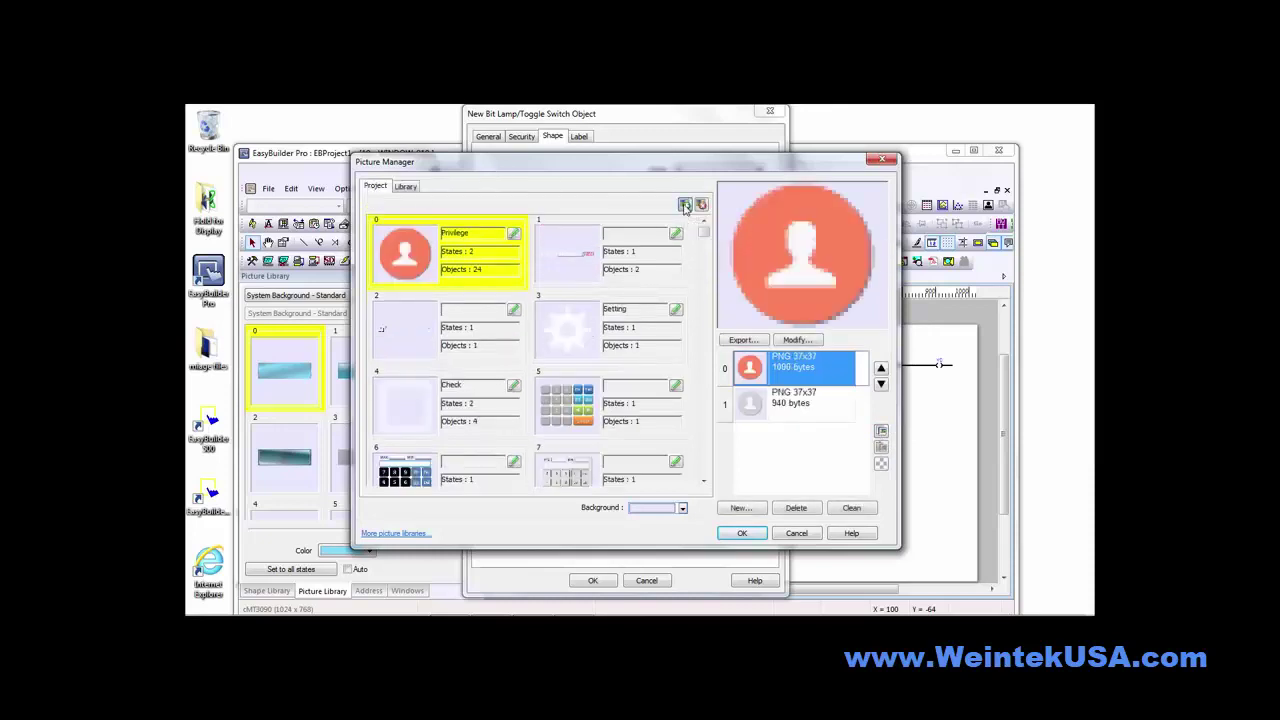
pyautogui.click(881, 447)
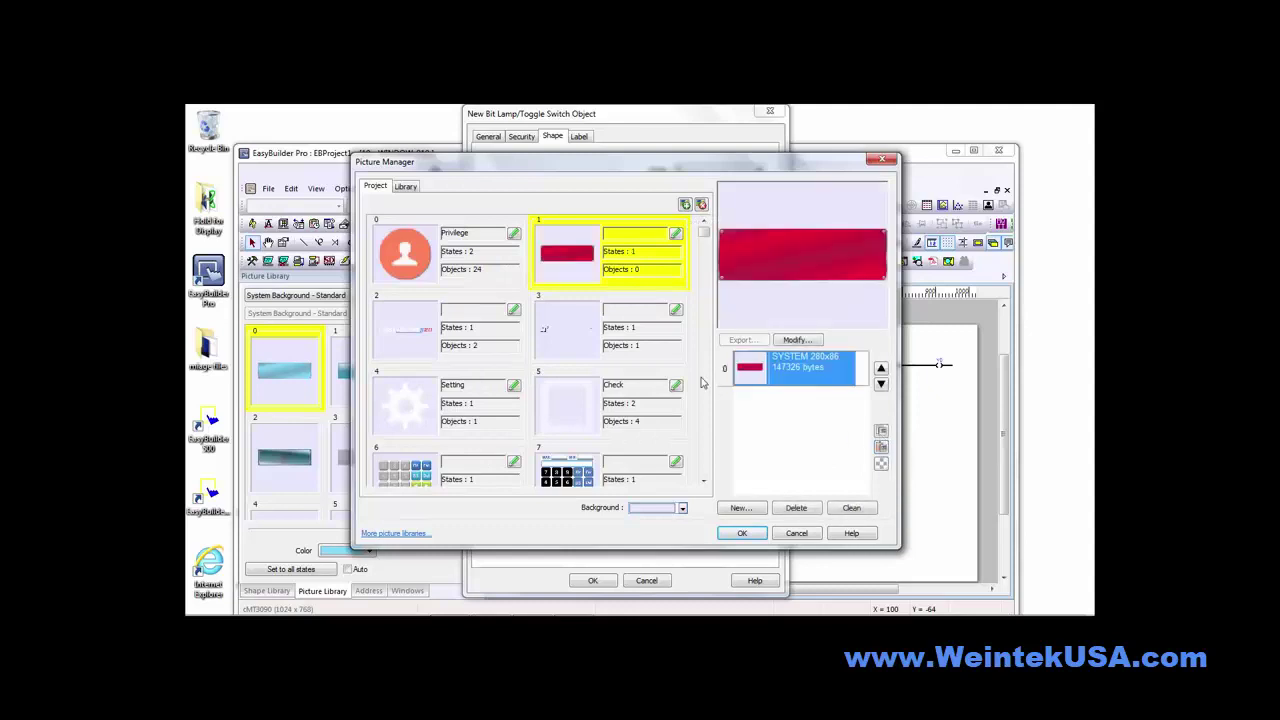
# Recolour the first System Background - Standard library picture green, copy it, and paste it as state 1 of the new project picture
pyautogui.click(408, 188)
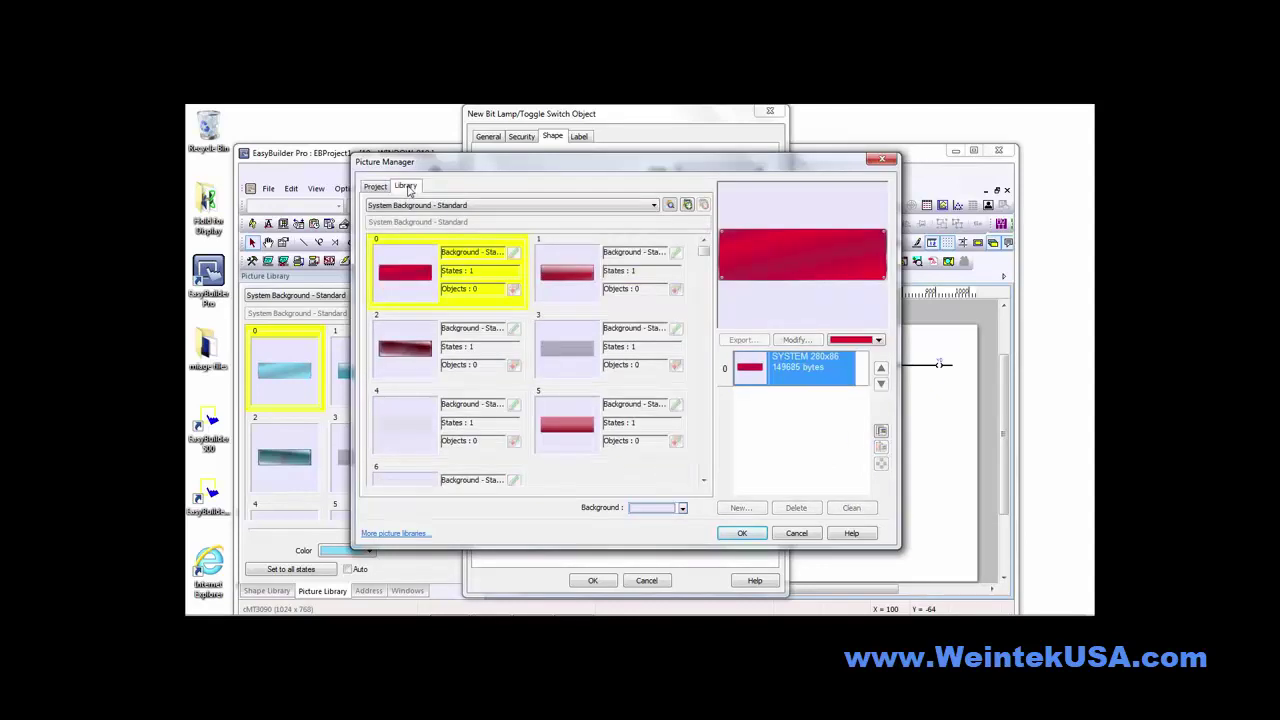
pyautogui.click(856, 342)
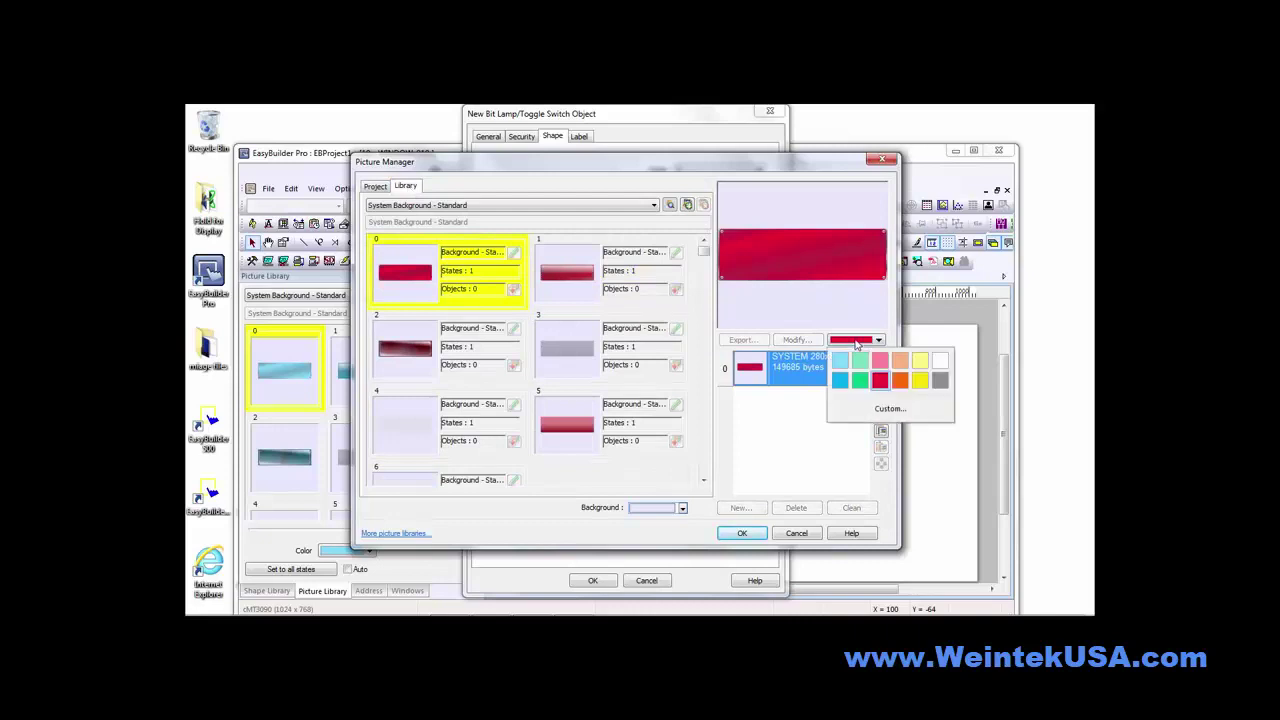
pyautogui.click(860, 385)
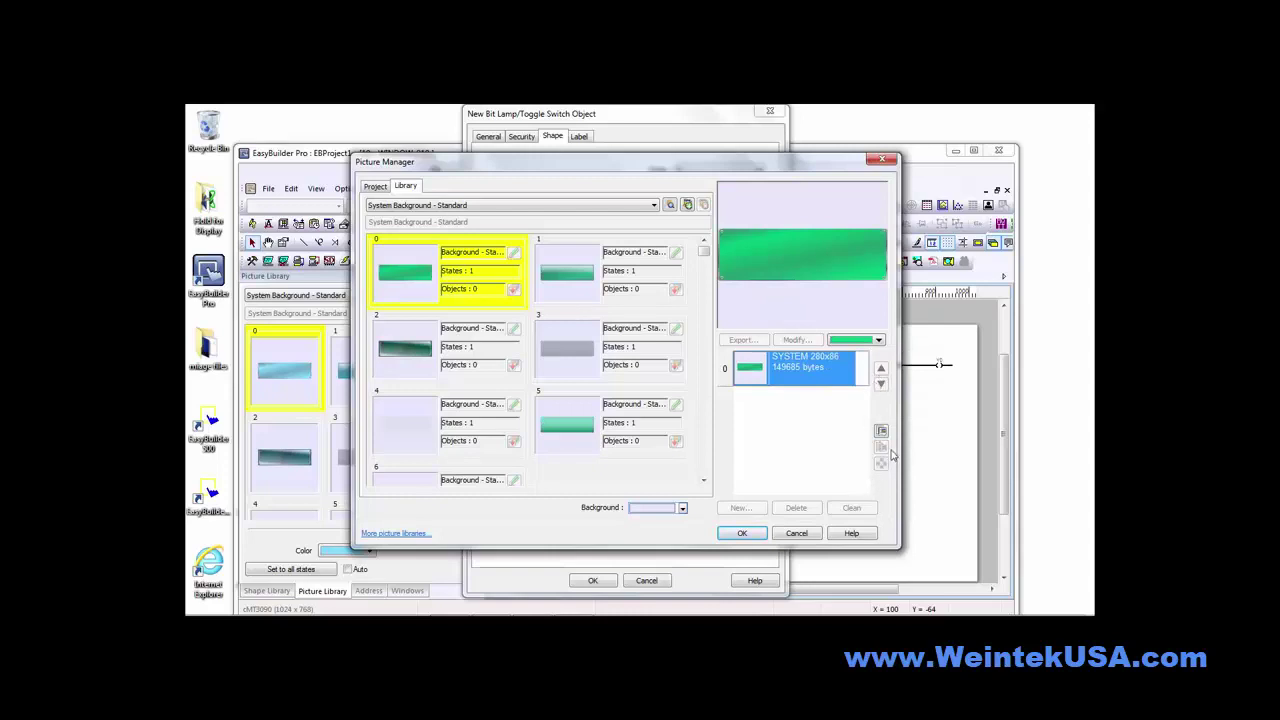
pyautogui.click(372, 187)
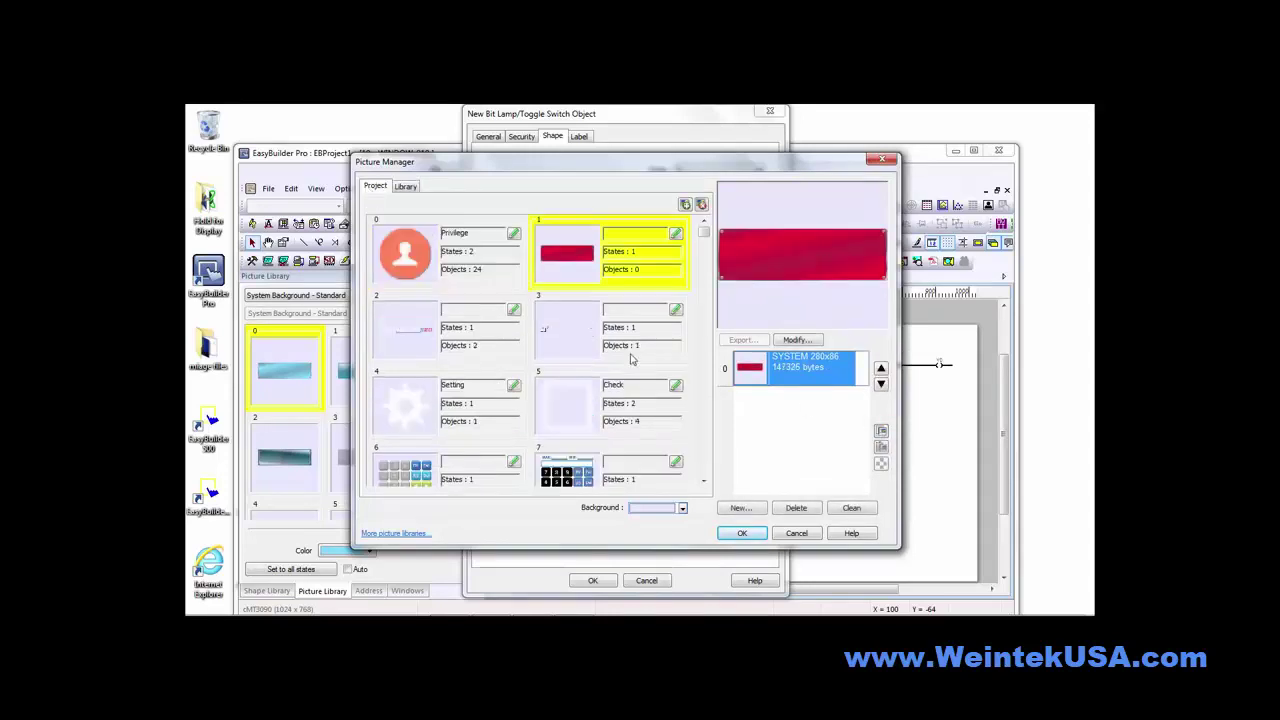
pyautogui.click(881, 447)
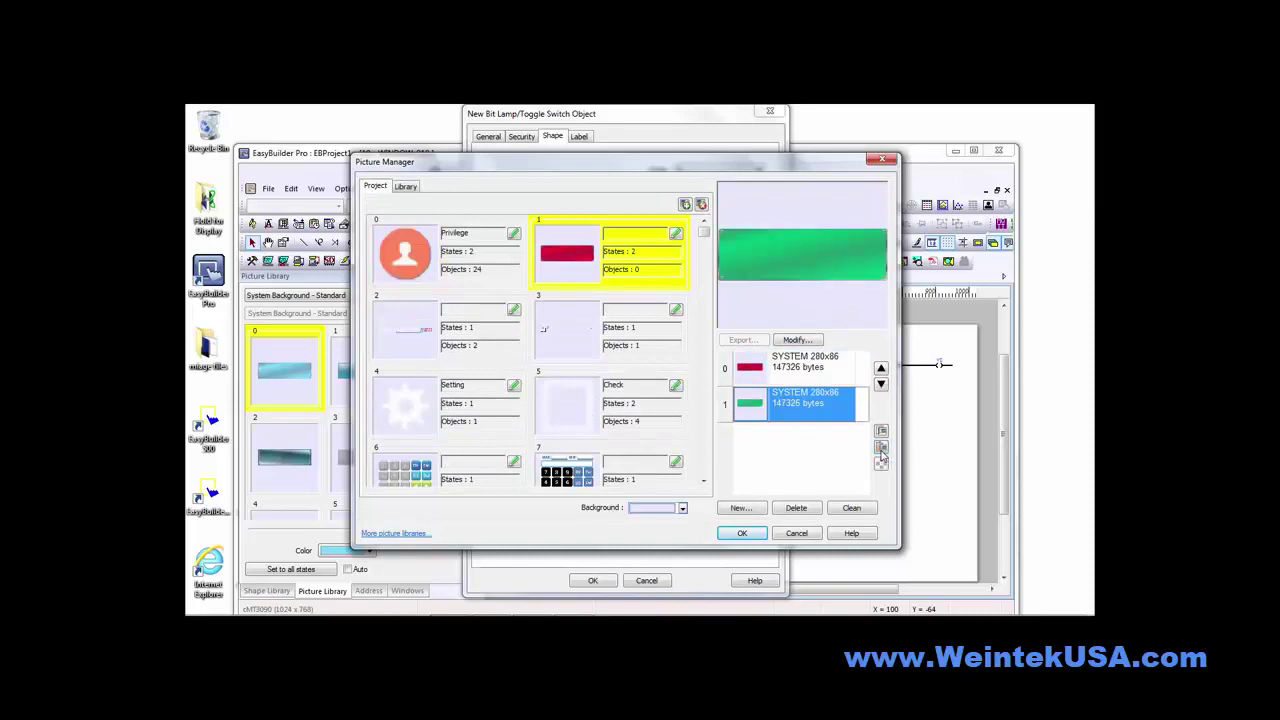
# Accept the red and green picture and place the bit lamp below the rung at about X 212, Y 174
pyautogui.click(741, 533)
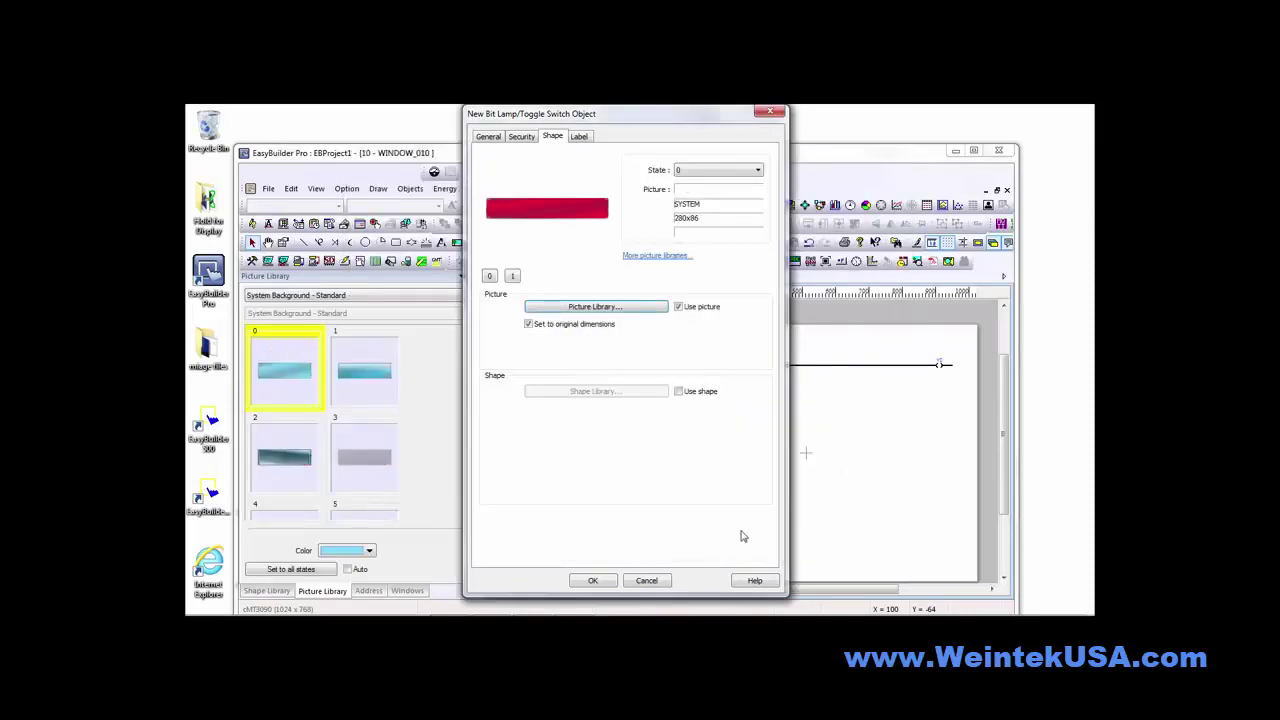
pyautogui.click(610, 581)
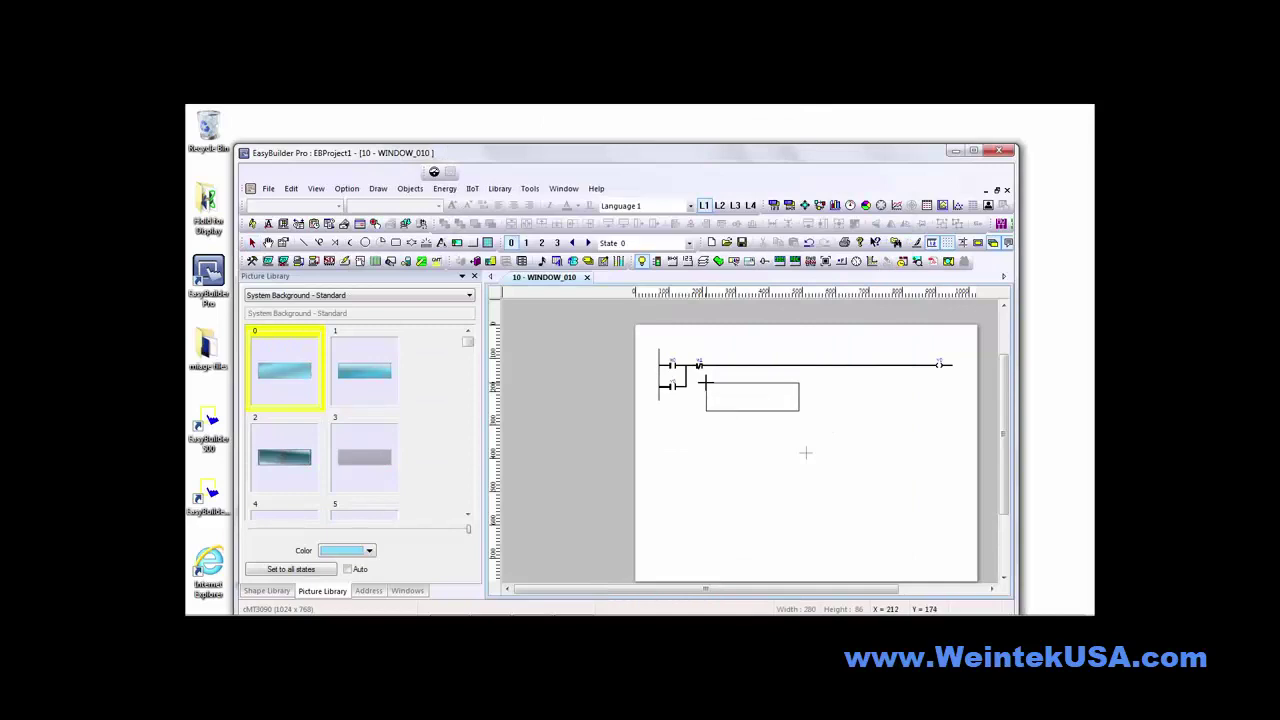
pyautogui.click(705, 382)
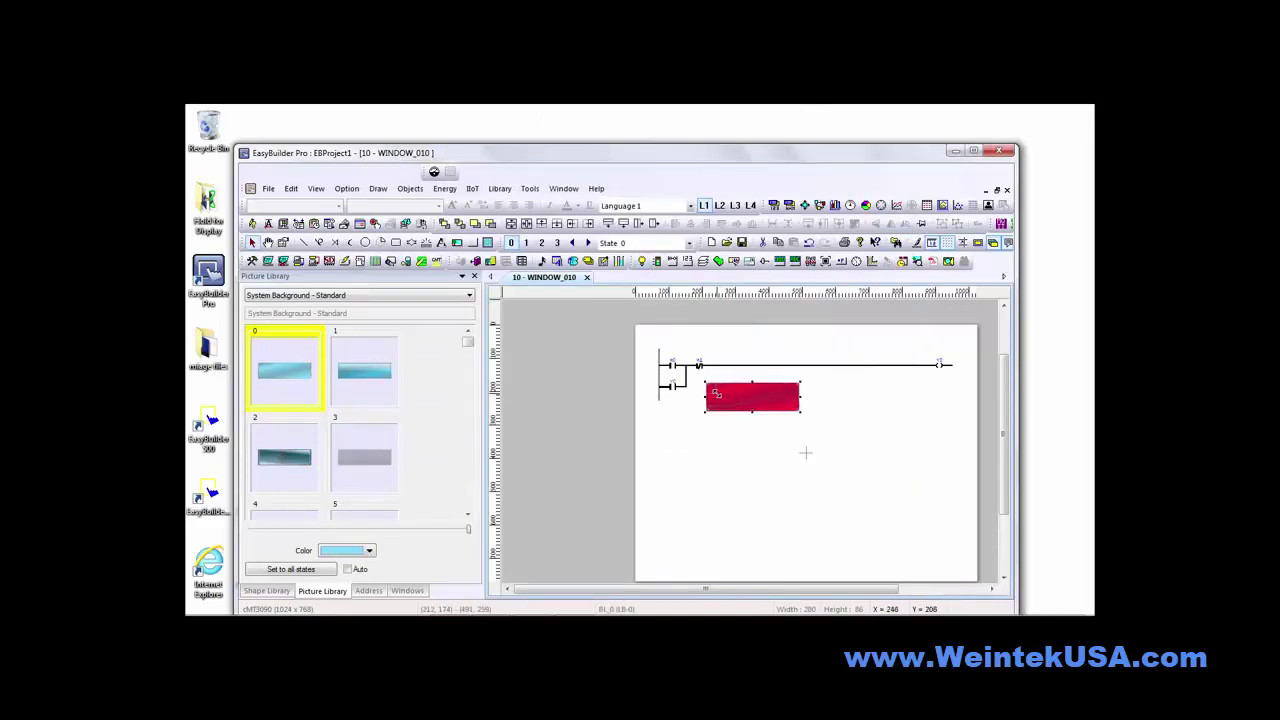
# Resize the lamp to about 30 × 32 and position it behind the upper rung's first contact at about X 96, Y 108
pyautogui.moveTo(716, 393); pyautogui.dragTo(711, 389)
pyautogui.click(671, 365)
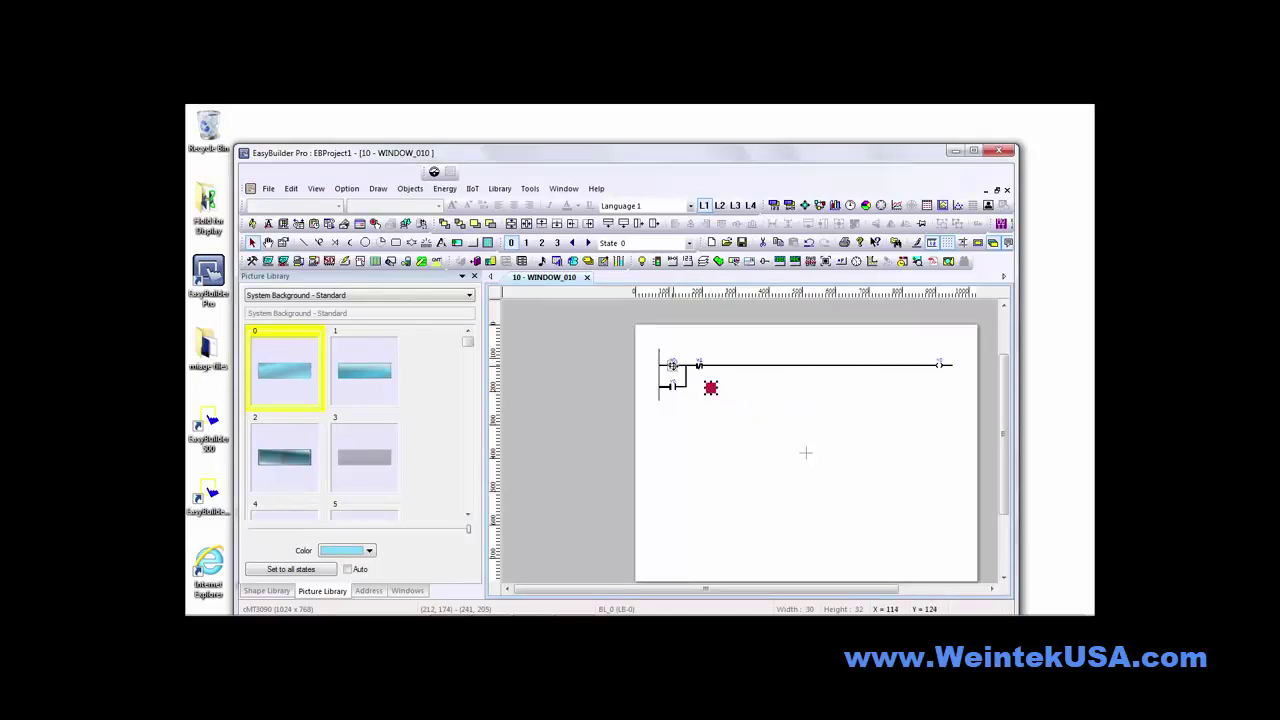
pyautogui.moveTo(672, 365); pyautogui.dragTo(672, 366)
# Preview the window in state 0 and state 1 to compare the lamp's colours behind the contact
pyautogui.click(526, 243)
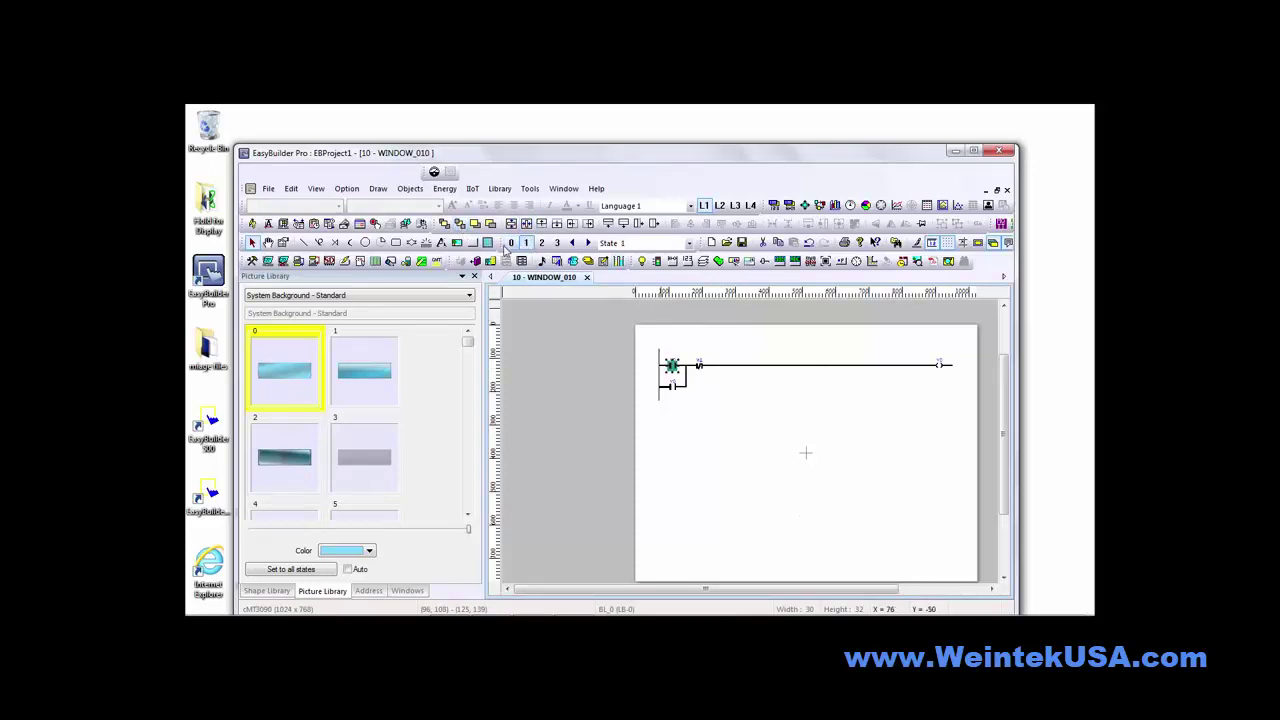
pyautogui.click(511, 243)
pyautogui.click(525, 243)
pyautogui.click(721, 404)
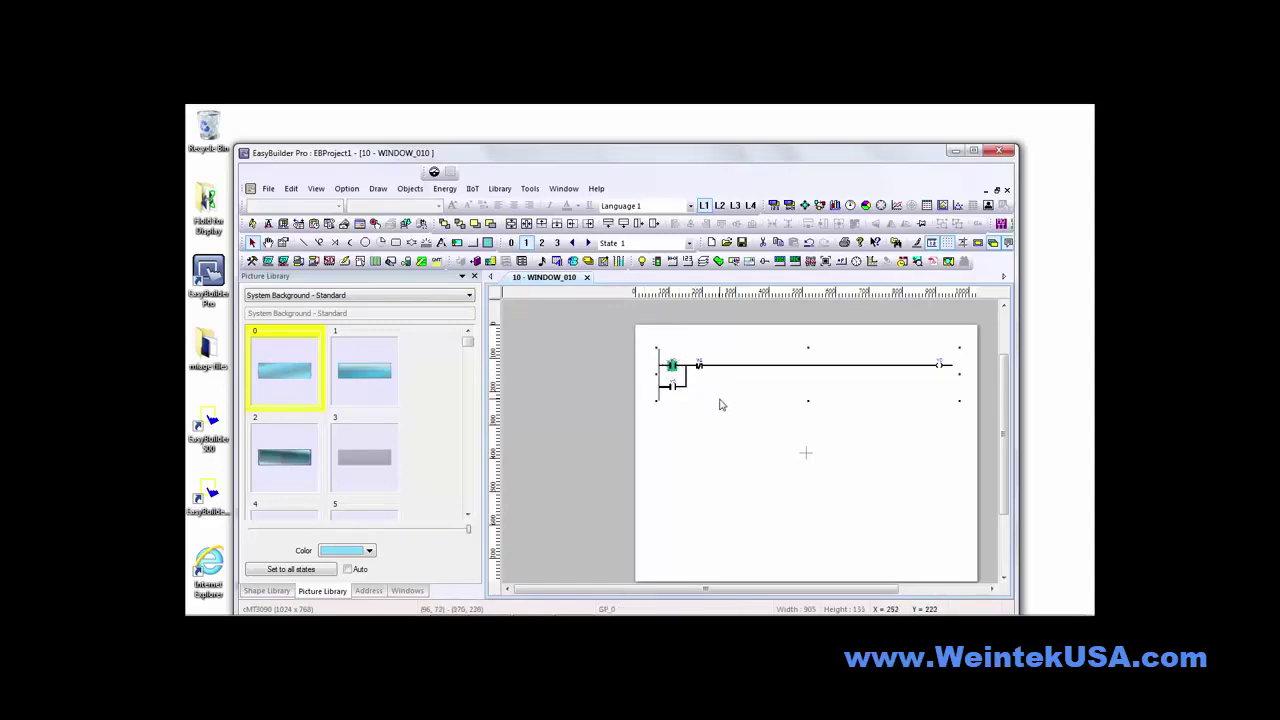
pyautogui.click(747, 466)
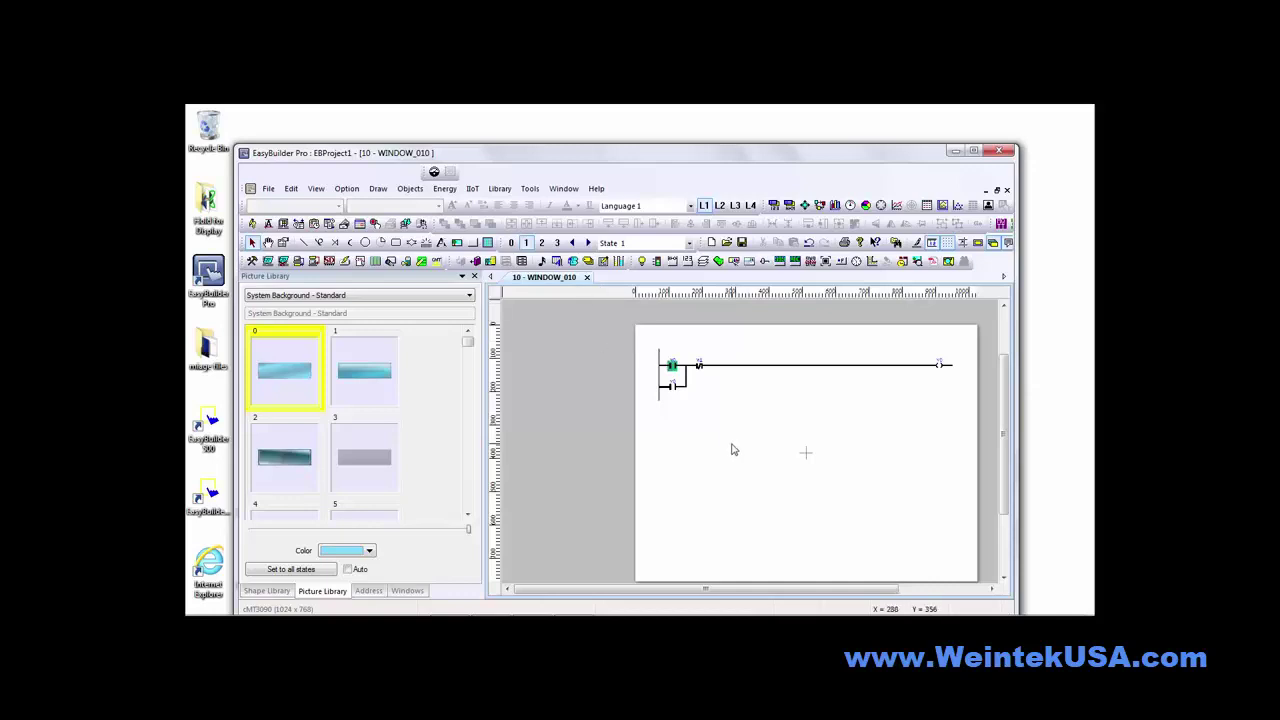
# Start a new Bit Lamp object with read address LB 10
pyautogui.click(643, 261)
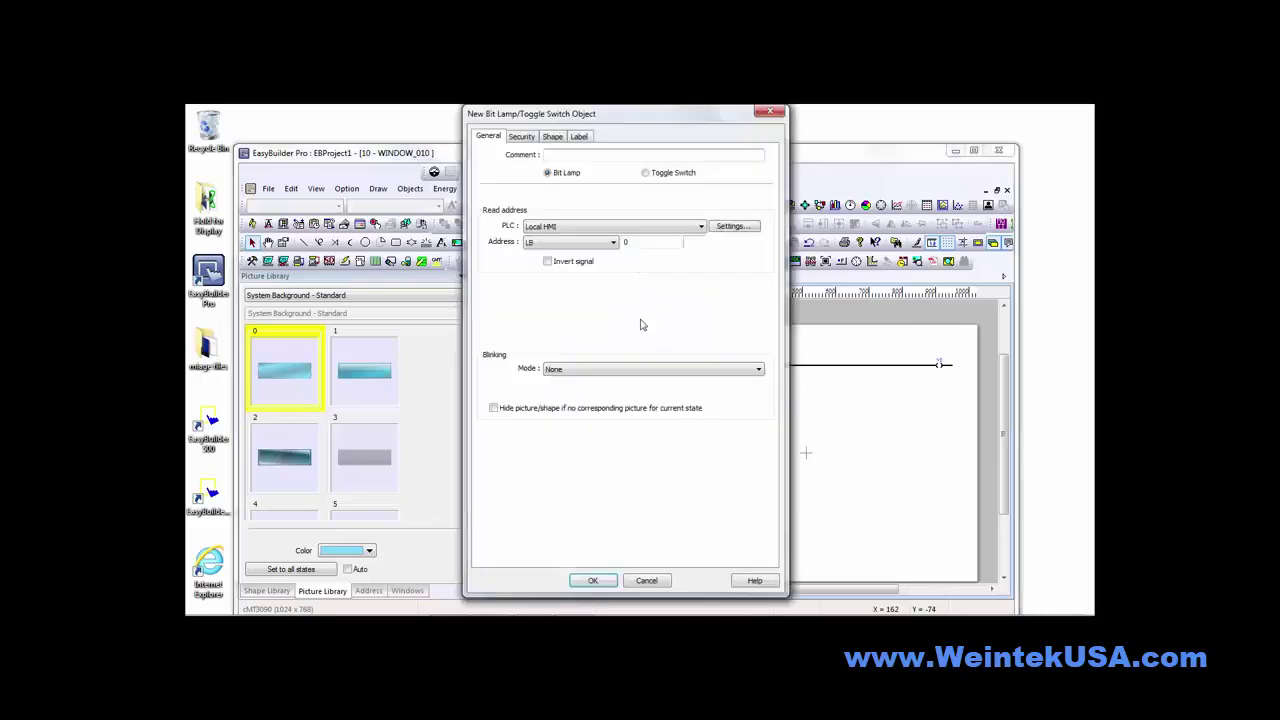
pyautogui.doubleClick(629, 242)
pyautogui.write('10')
# Add a new project picture for the lamp's shape and import the animated whateverthatis image with GIF default looping
pyautogui.click(552, 136)
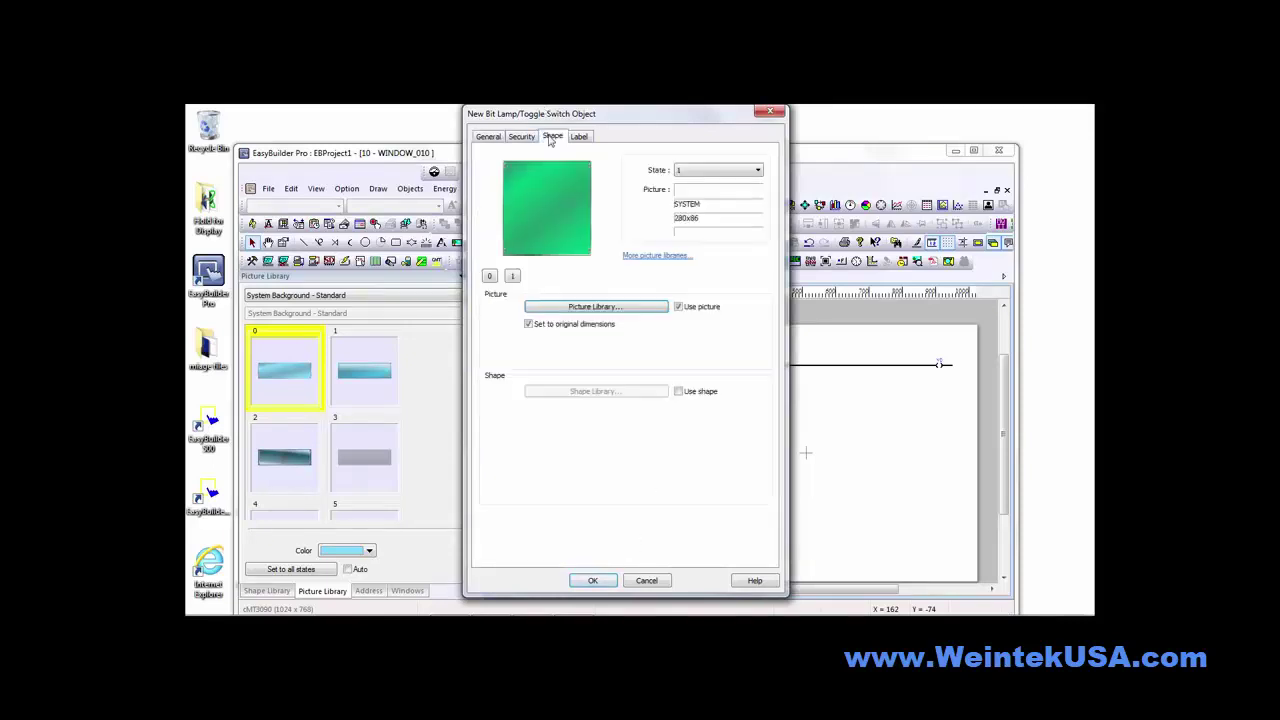
pyautogui.click(628, 309)
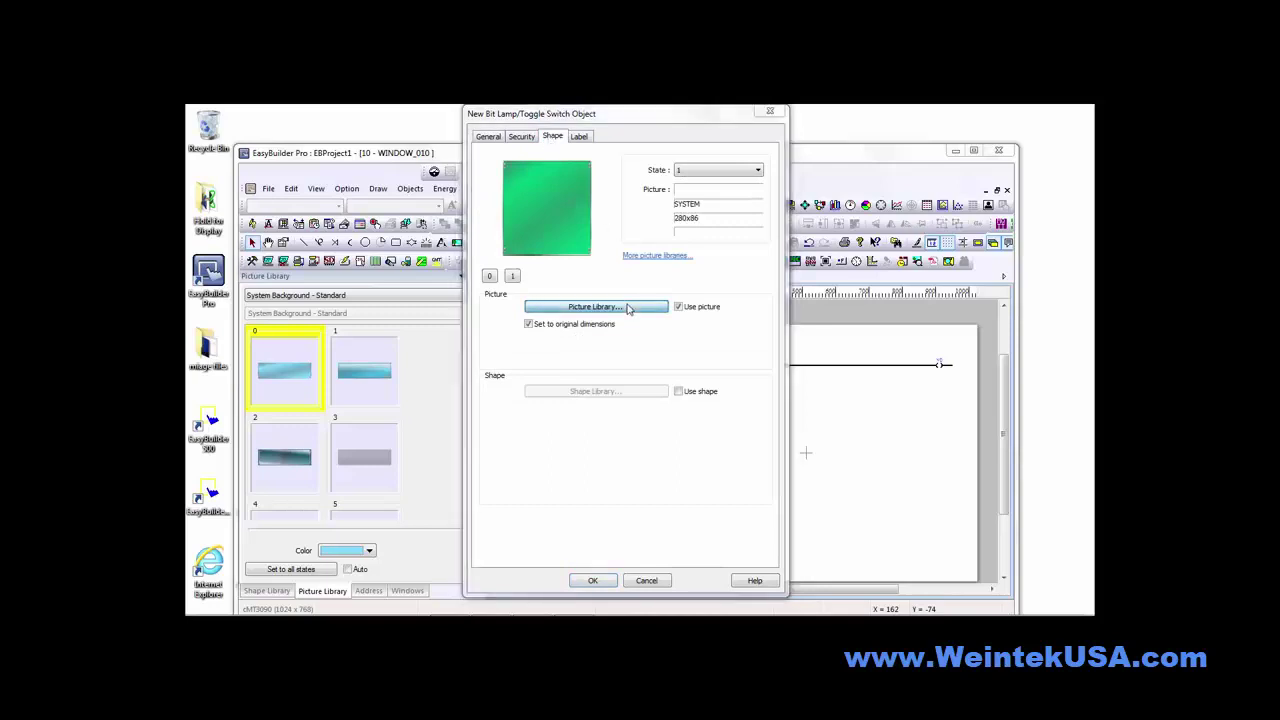
pyautogui.click(686, 205)
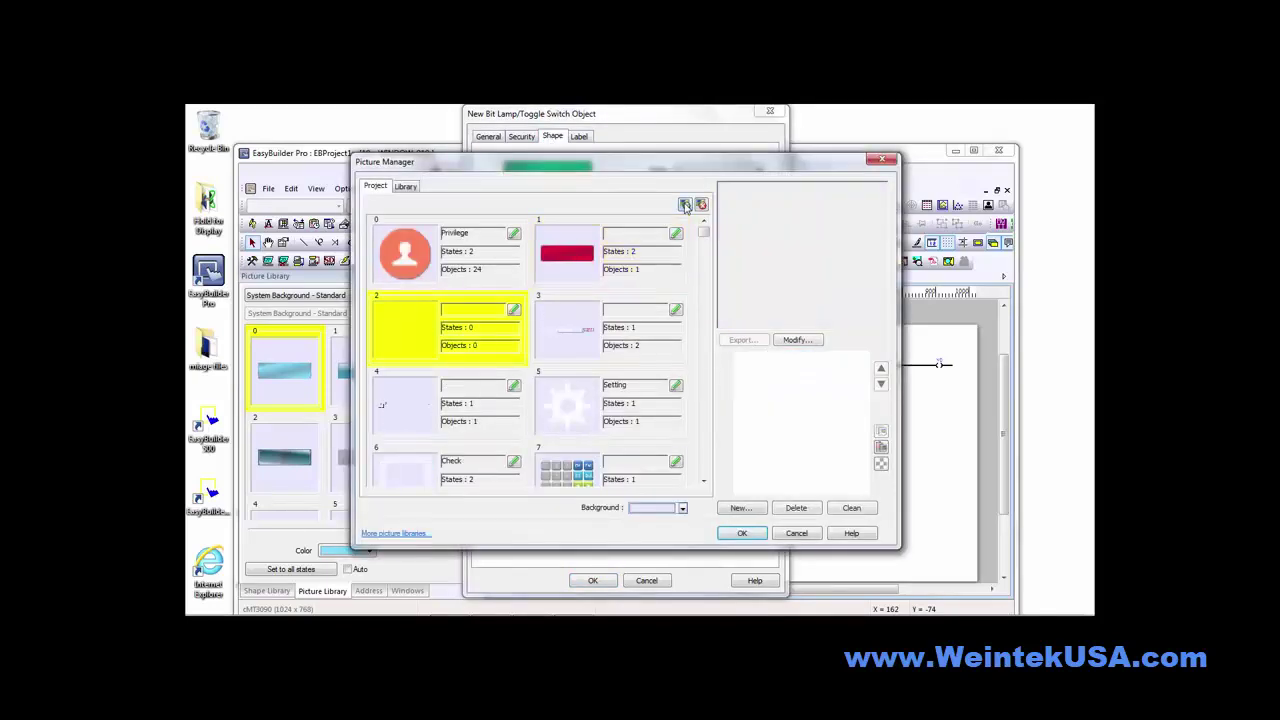
pyautogui.click(740, 508)
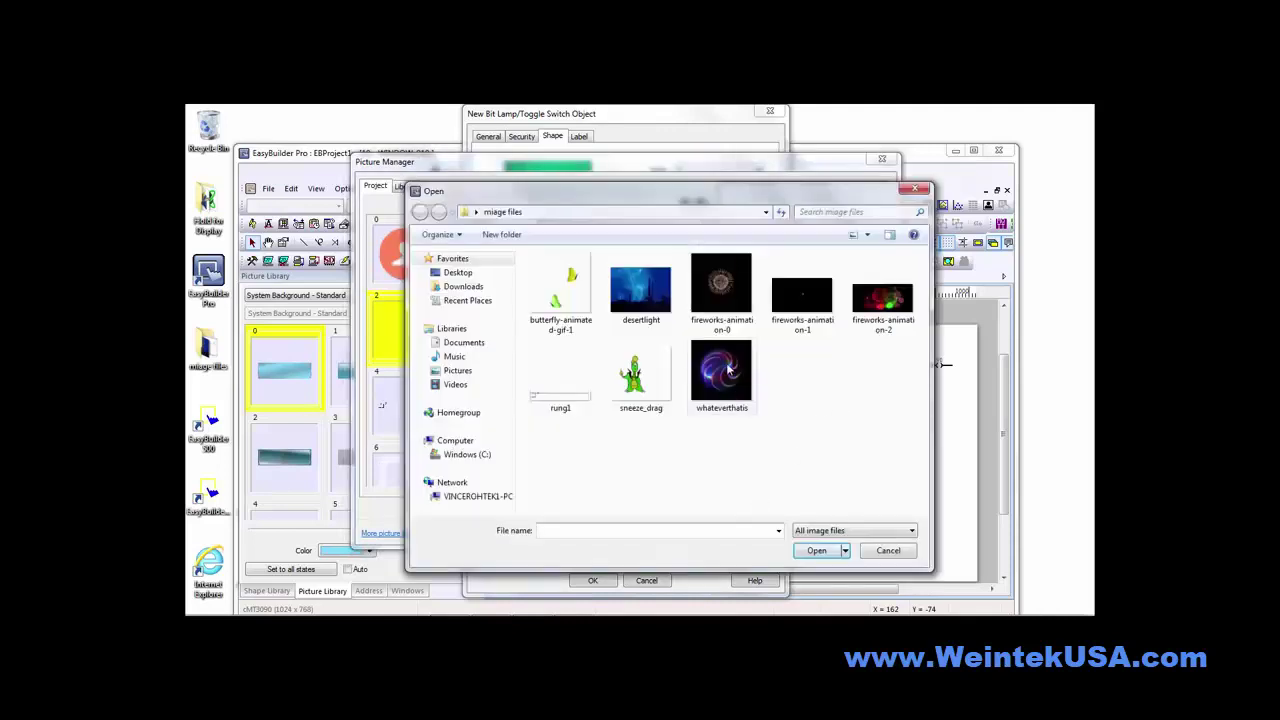
pyautogui.click(729, 370)
pyautogui.click(816, 550)
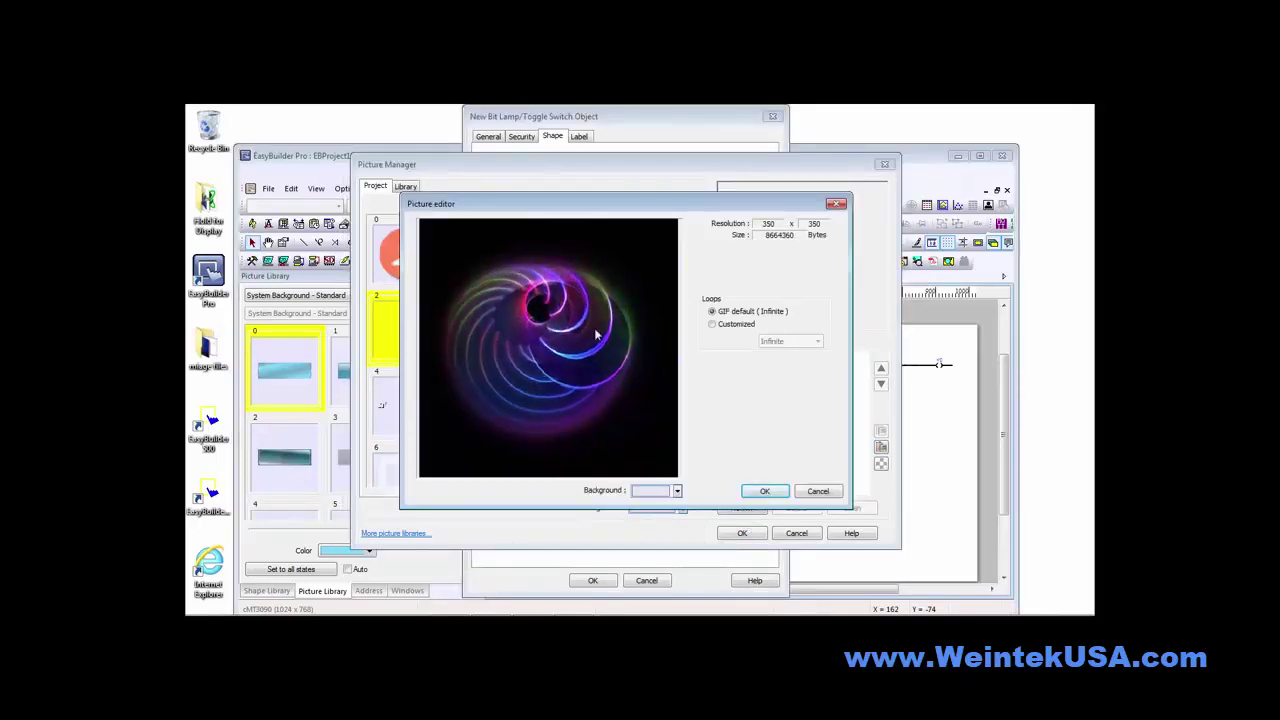
pyautogui.click(763, 493)
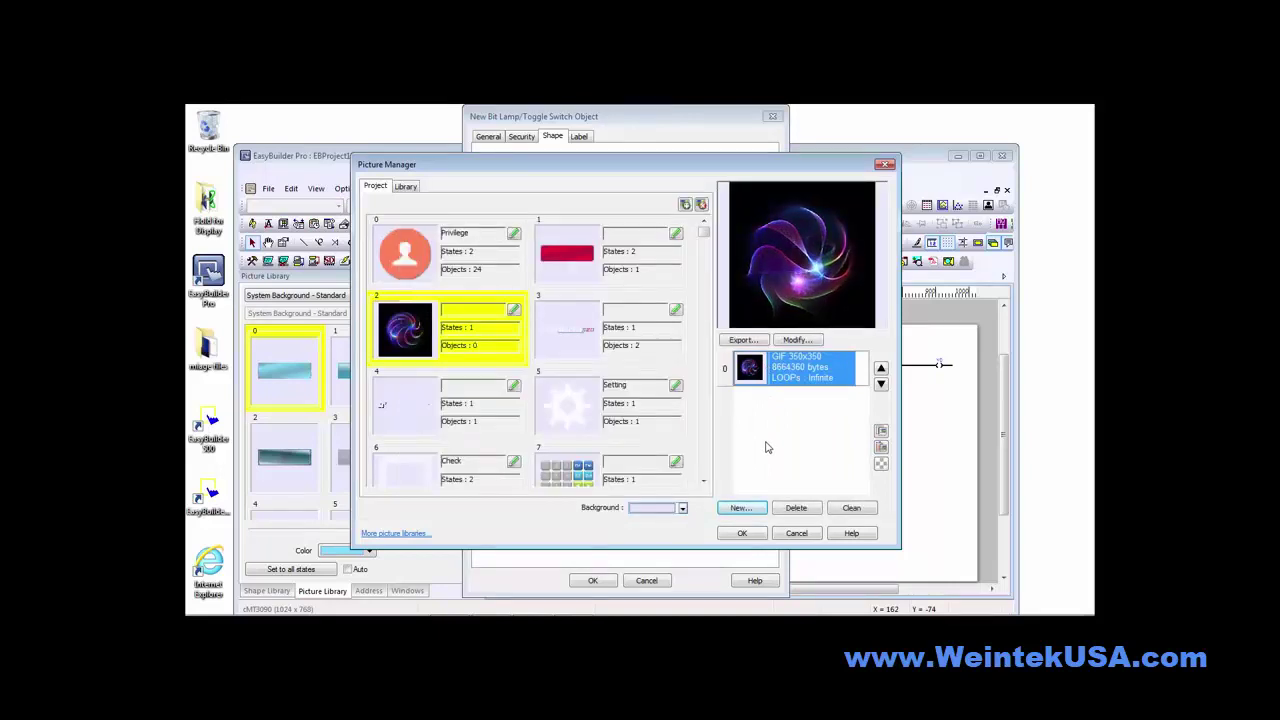
# Add a blank space state to the picture, move it ahead of the GIF as state 0, and accept the picture
pyautogui.click(881, 464)
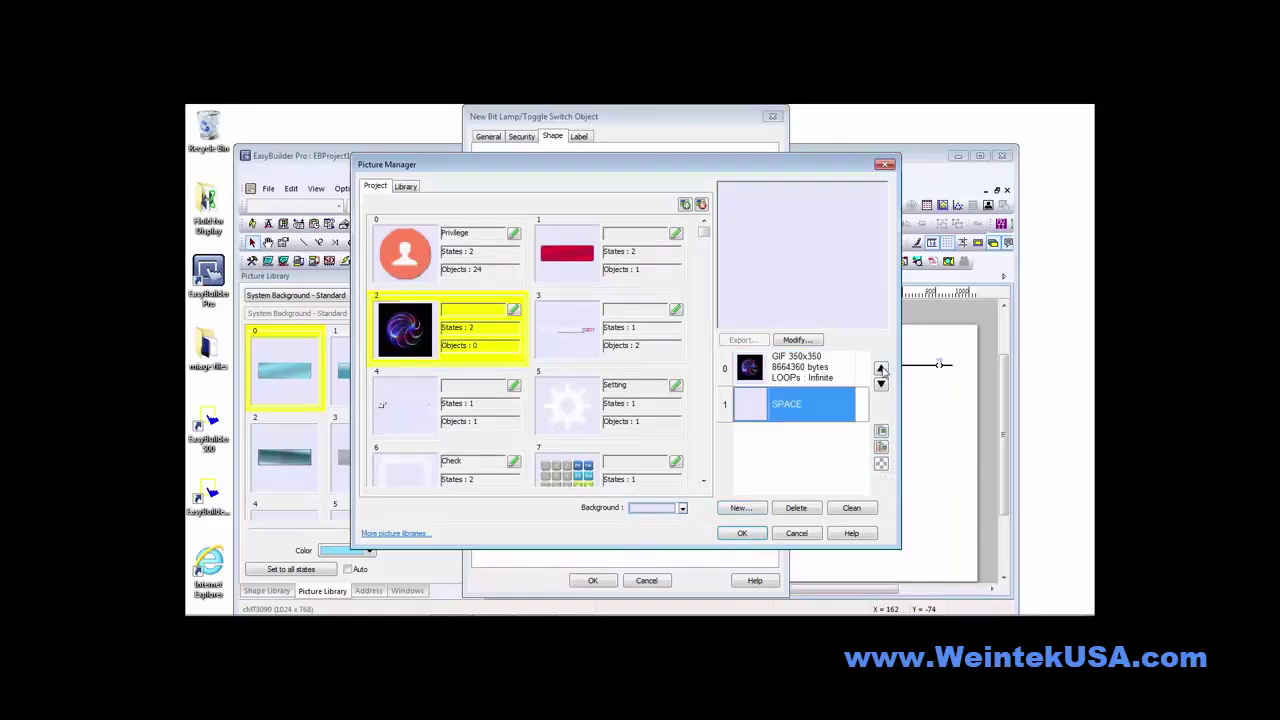
pyautogui.click(881, 370)
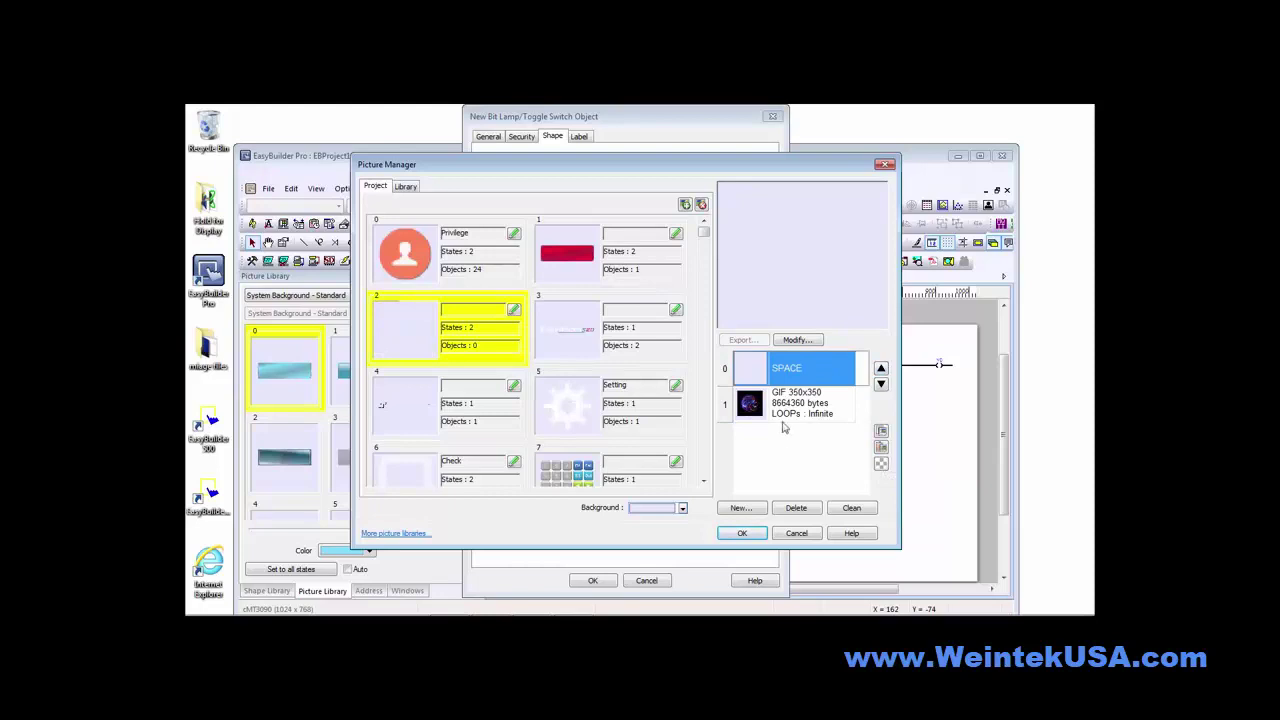
pyautogui.click(742, 533)
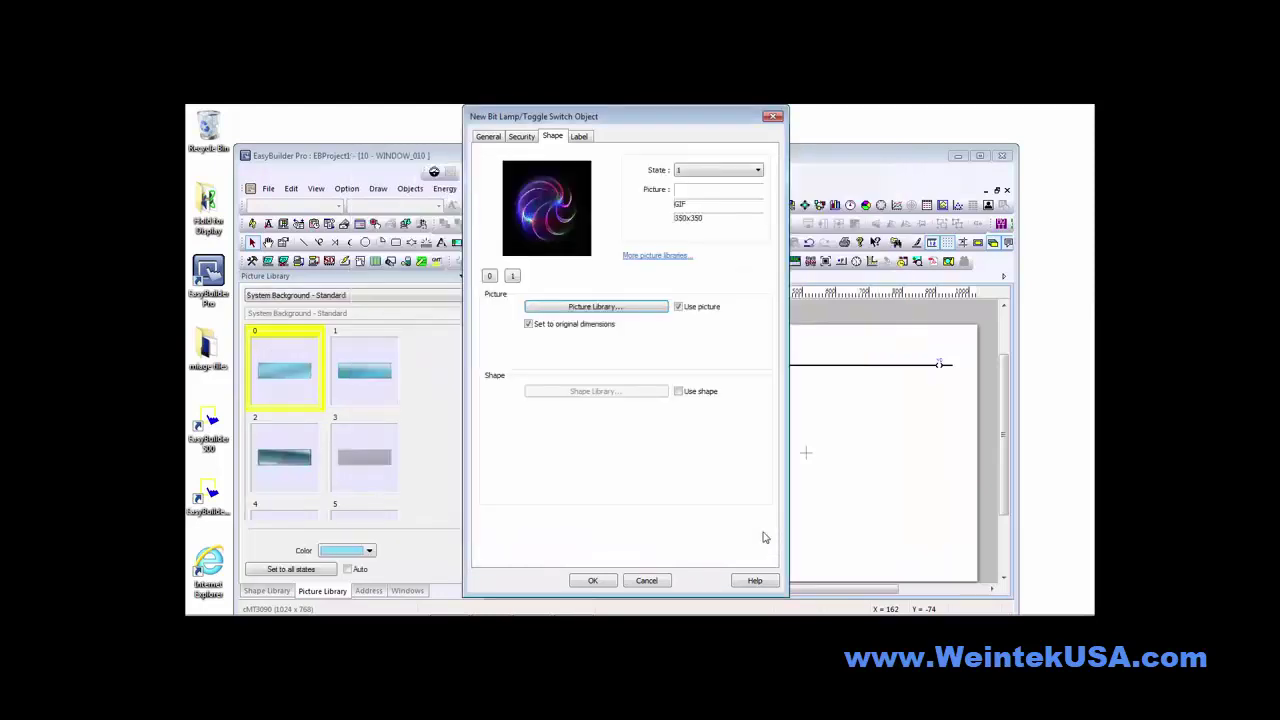
# Place the GIF lamp below the rung at about X 418, Y 254 and resize it to about 200 × 164
pyautogui.click(592, 580)
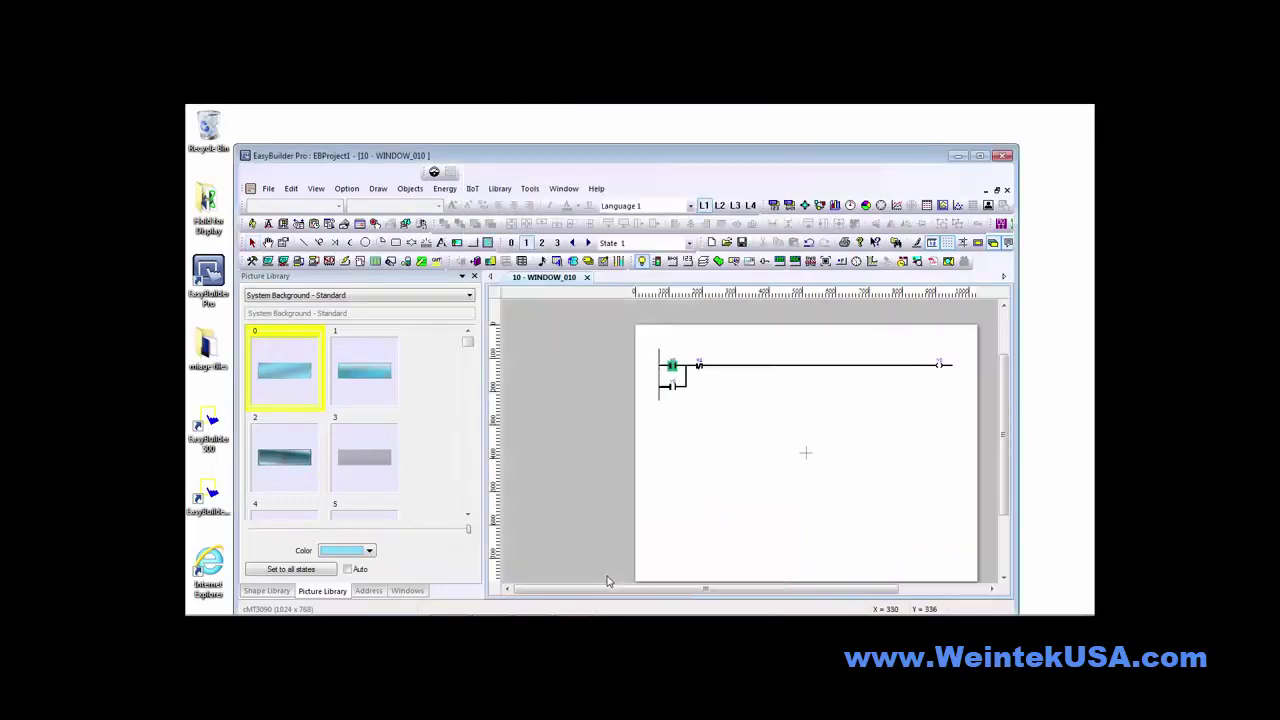
pyautogui.click(772, 409)
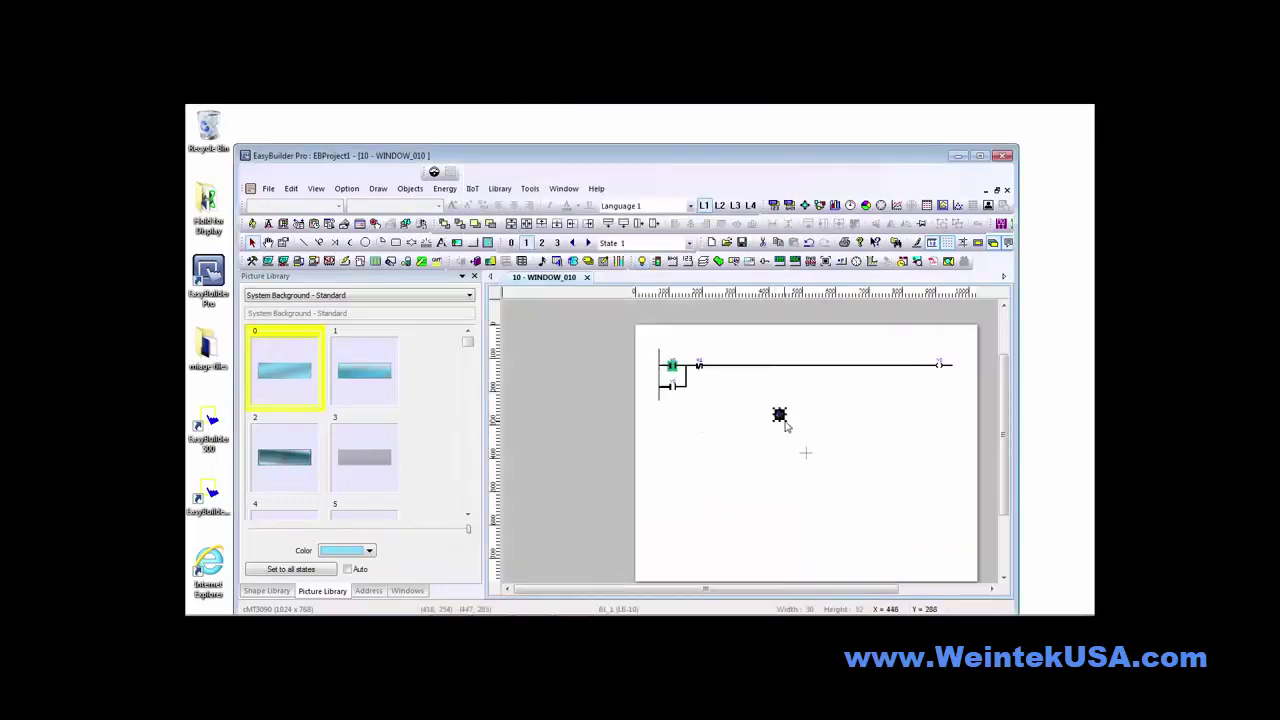
pyautogui.moveTo(784, 420); pyautogui.dragTo(842, 464)
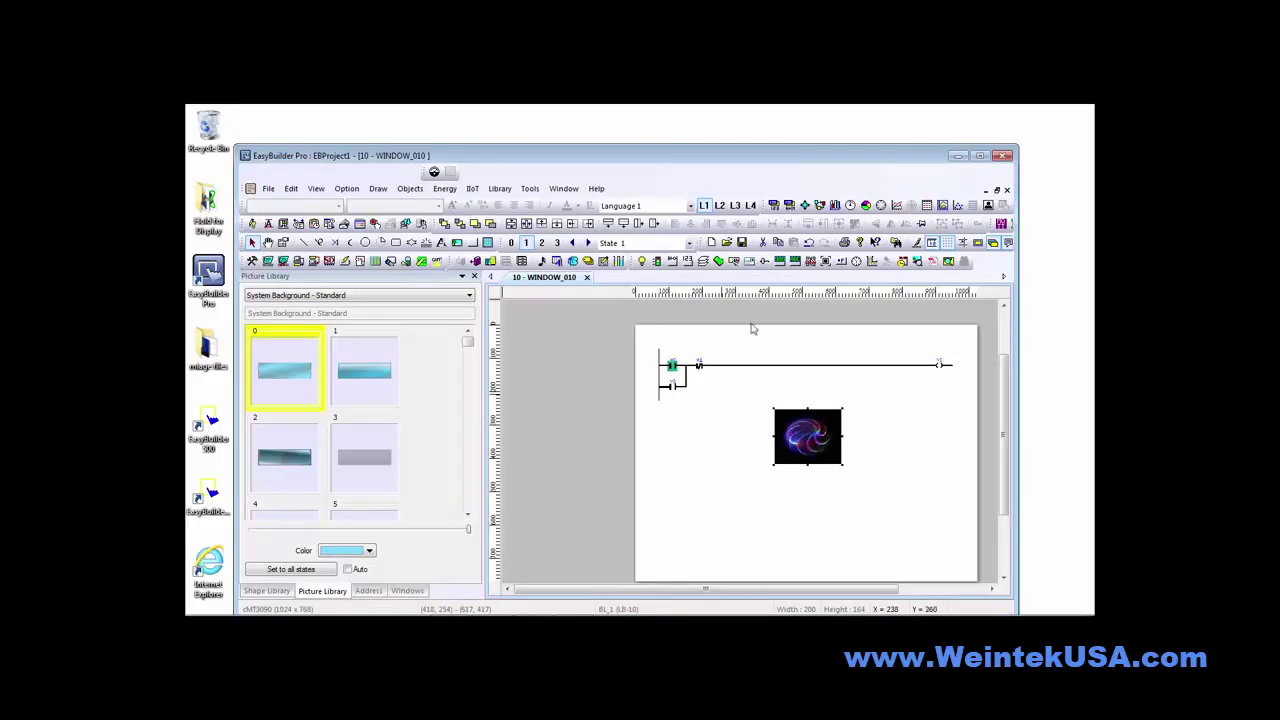
# Create a toggle switch for LB 10 and place it beside the GIF lamp at about X 316, Y 298
pyautogui.click(718, 261)
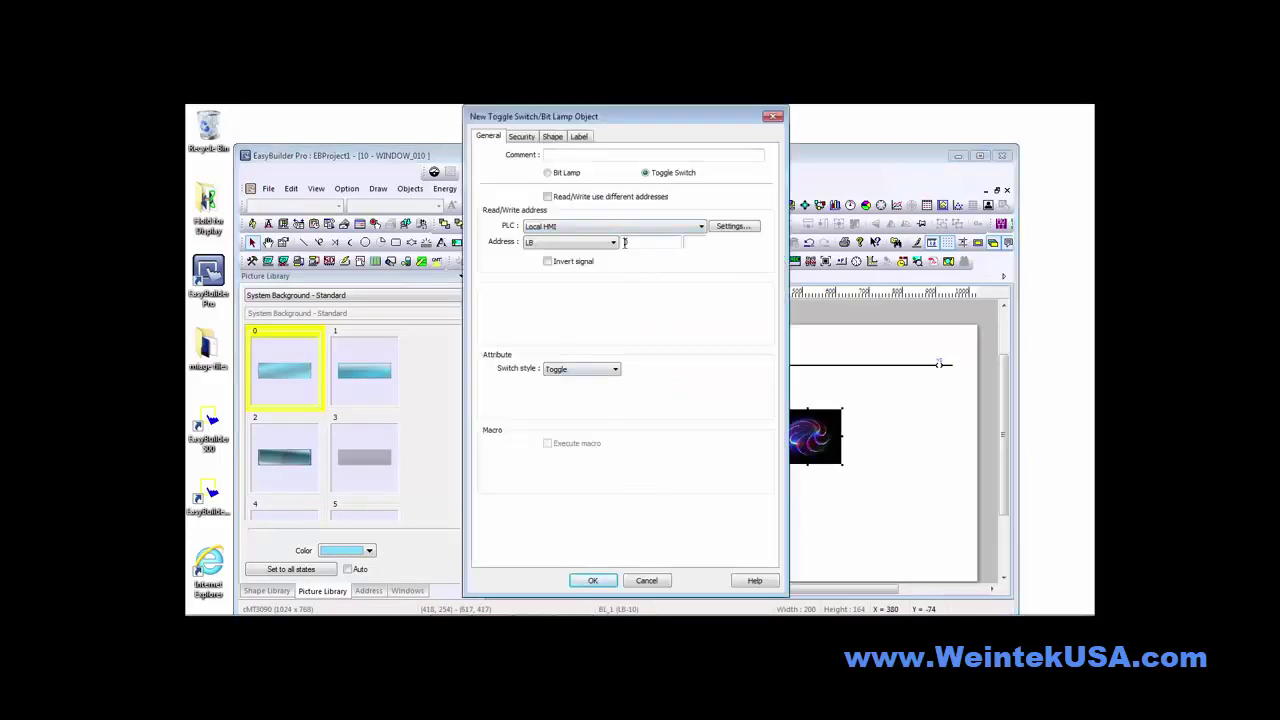
pyautogui.click(593, 581)
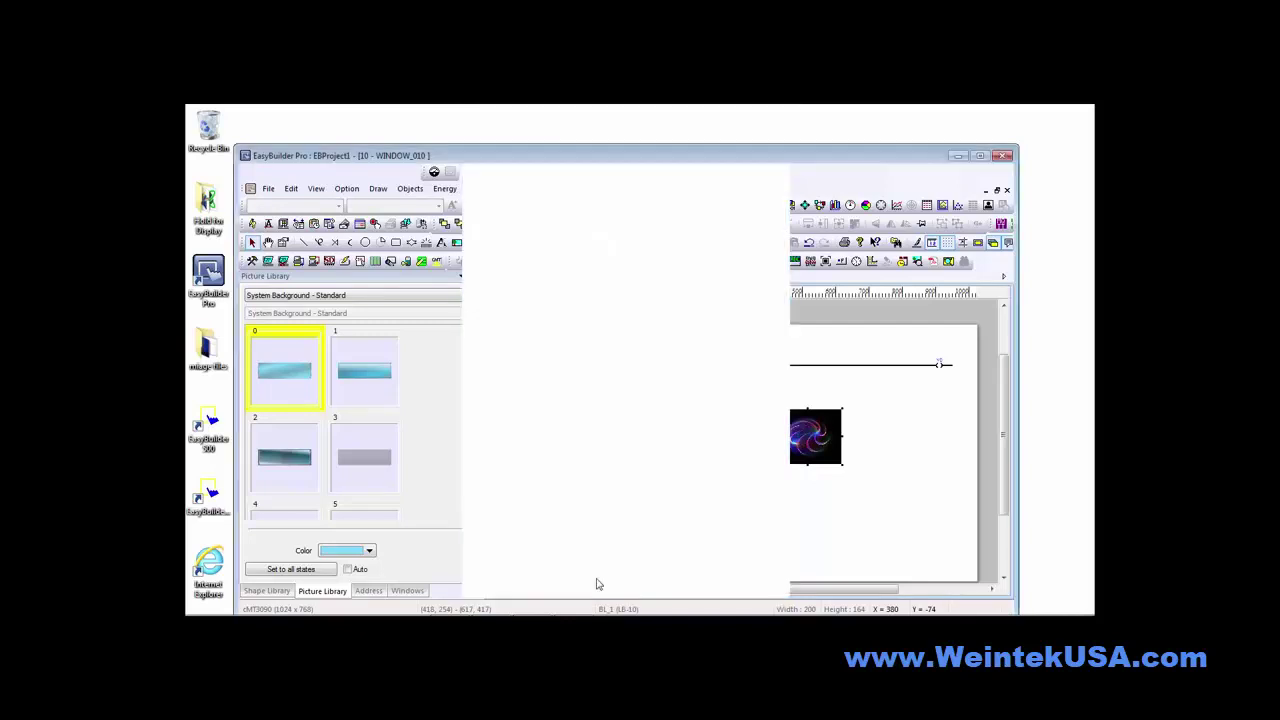
pyautogui.click(739, 424)
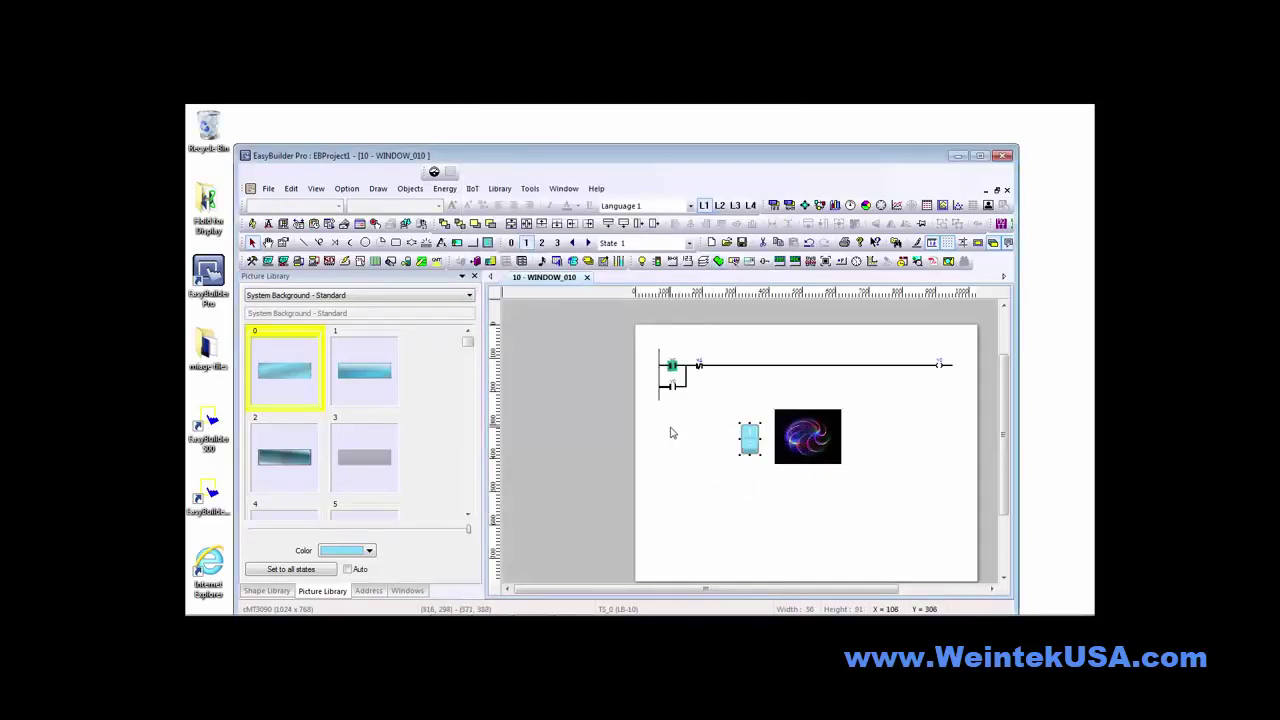
# Create a second toggle switch for LB 0 and place it on the rung at about X 260, Y 80
pyautogui.click(720, 264)
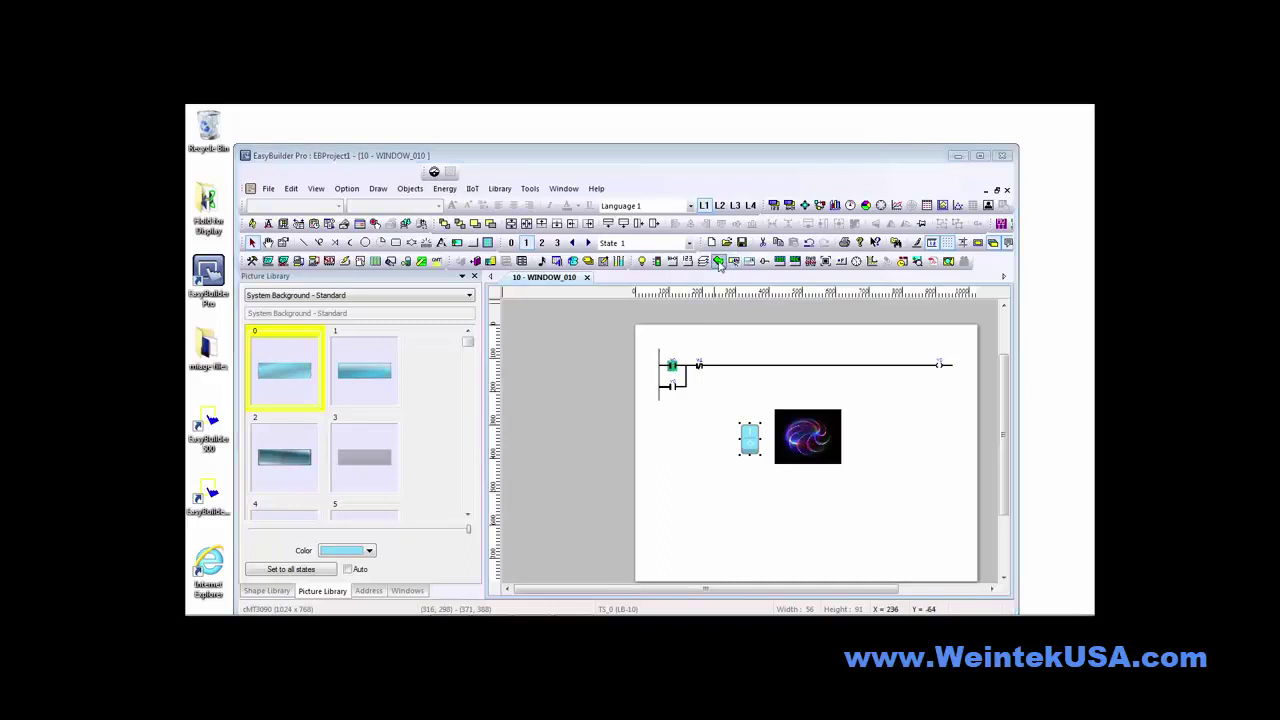
pyautogui.doubleClick(626, 243)
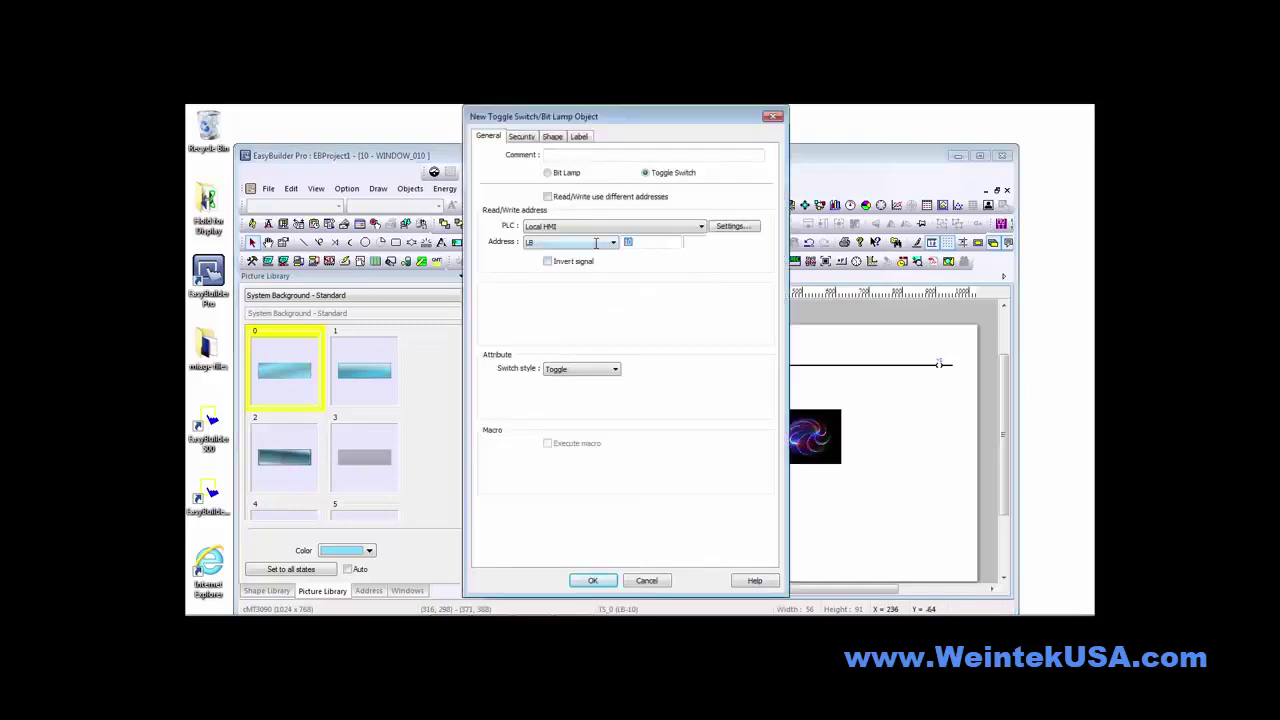
pyautogui.click(592, 580)
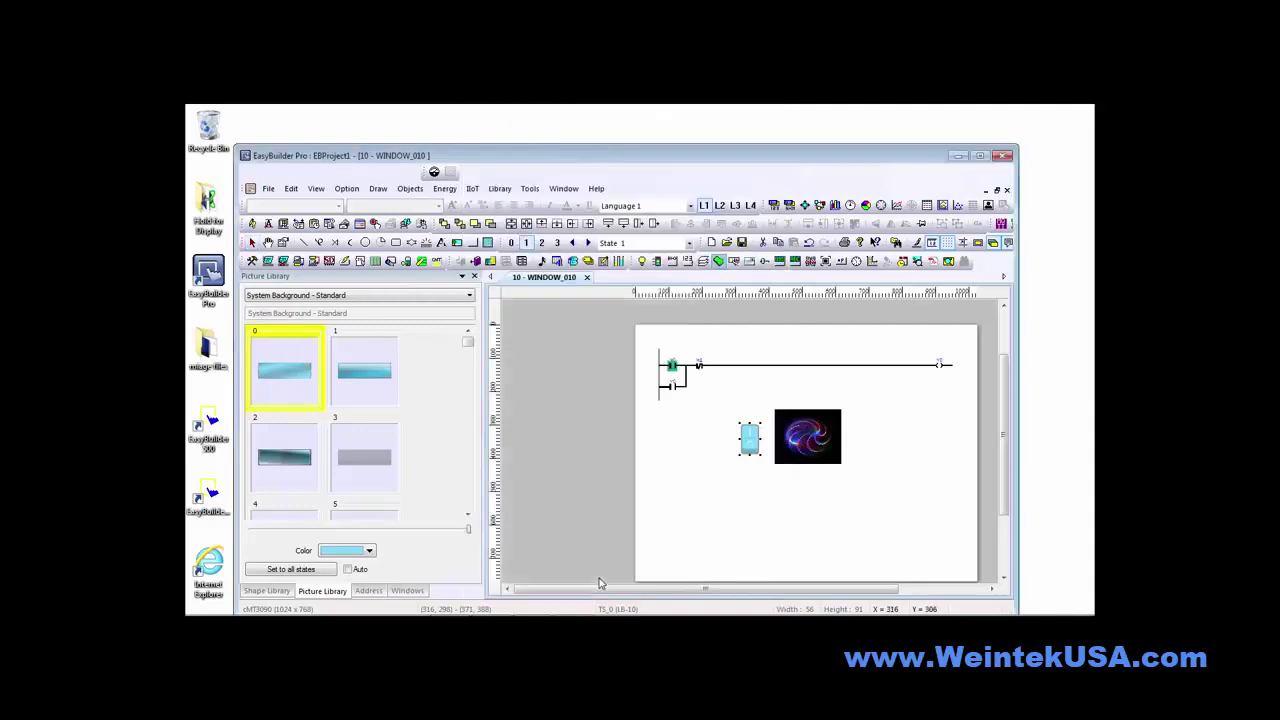
pyautogui.click(725, 342)
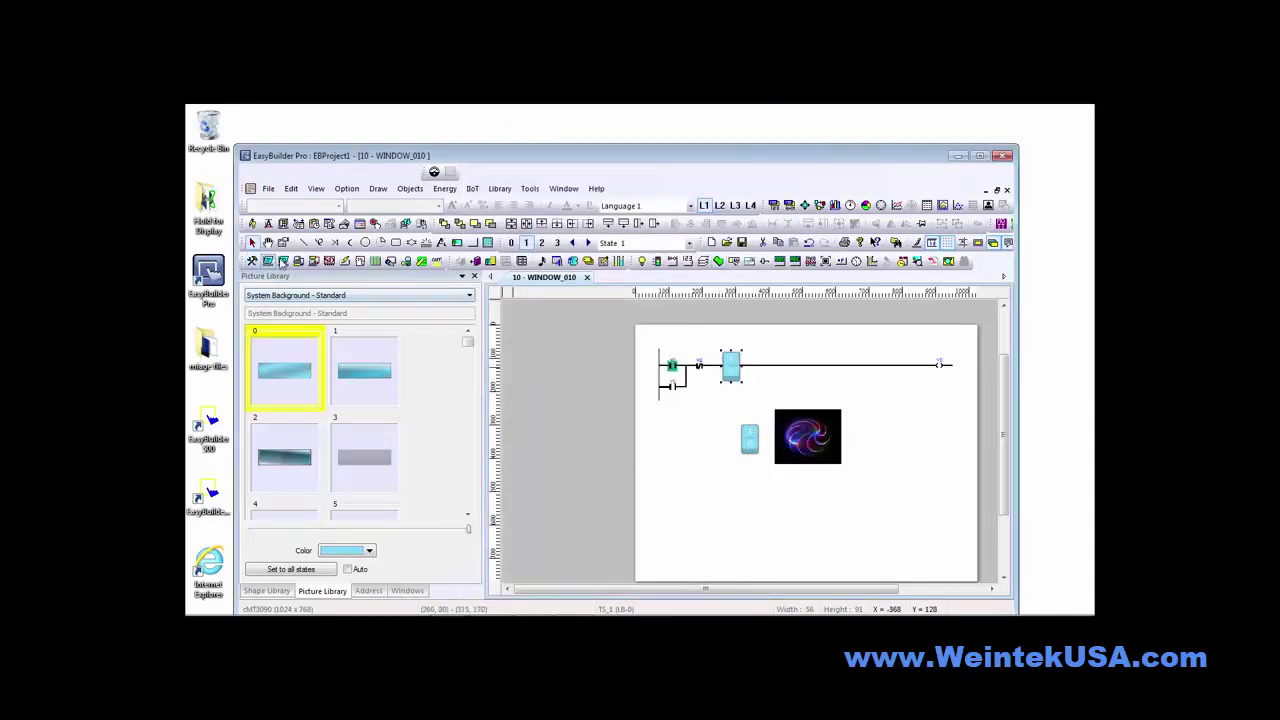
# Save the project as EBProject1 and start its simulation
pyautogui.click(284, 261)
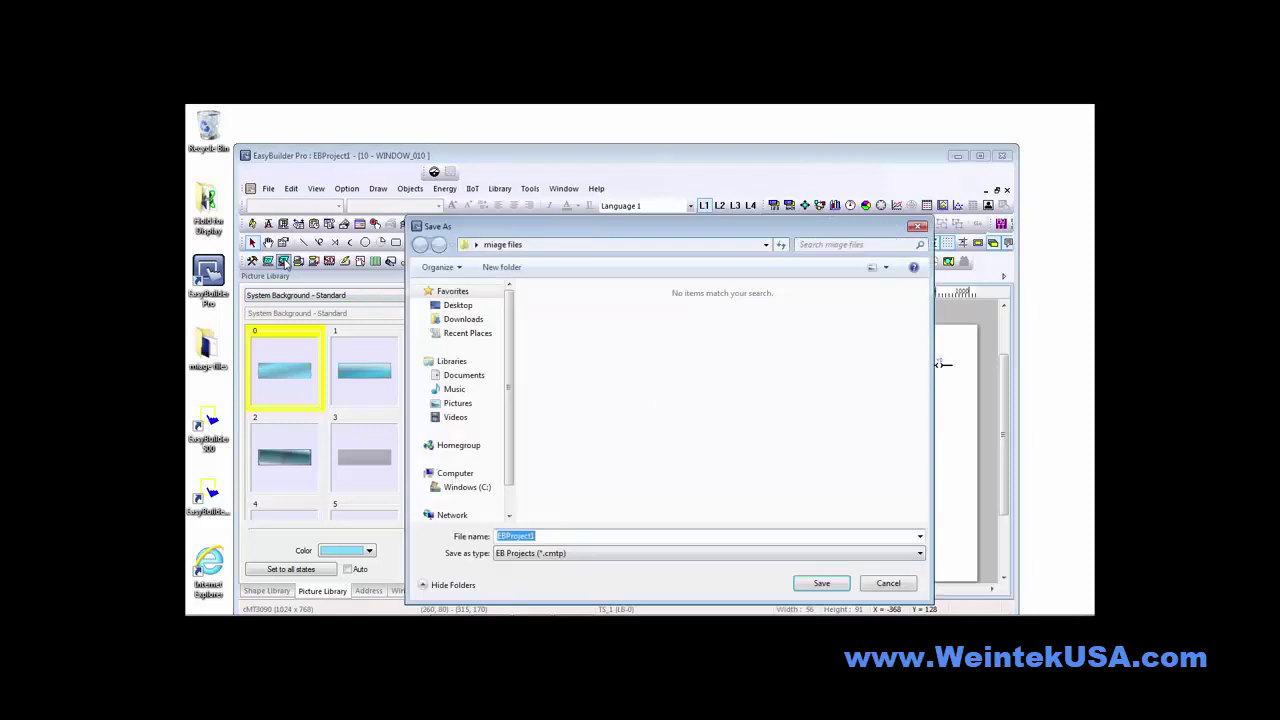
pyautogui.click(818, 584)
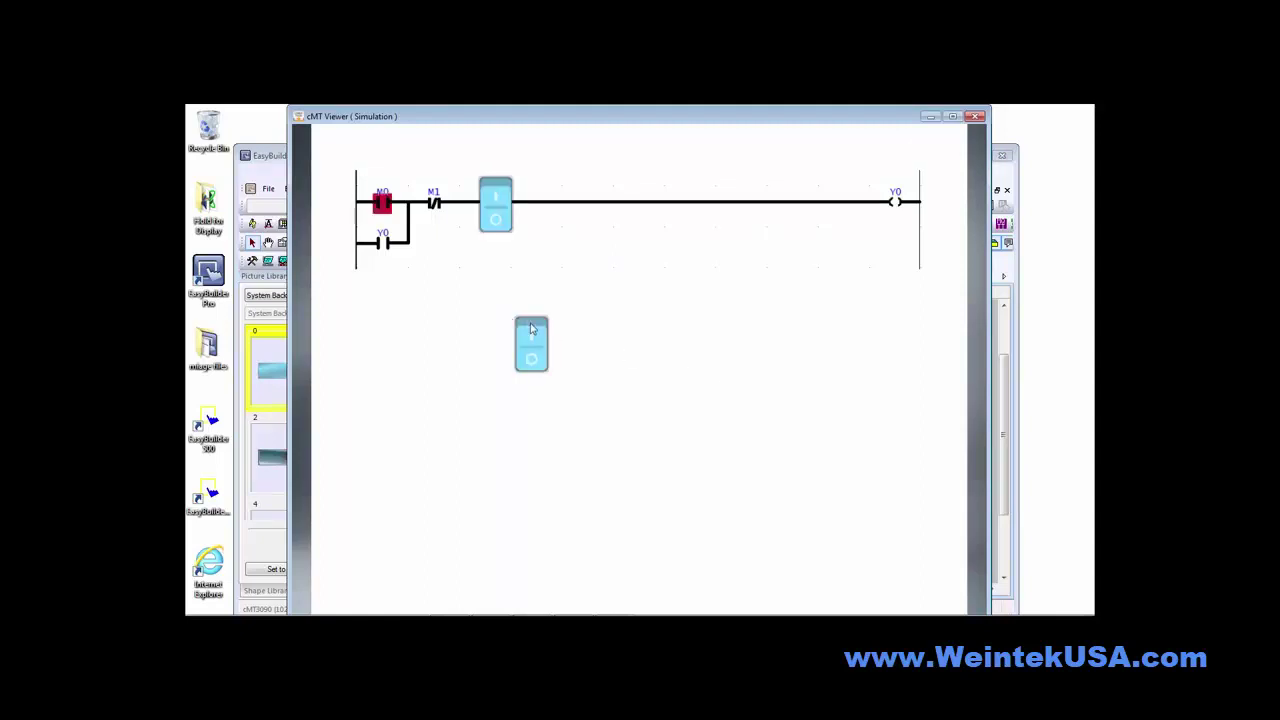
# Turn the switch beside the GIF lamp on and off twice in the simulation to test the animation
pyautogui.click(531, 329)
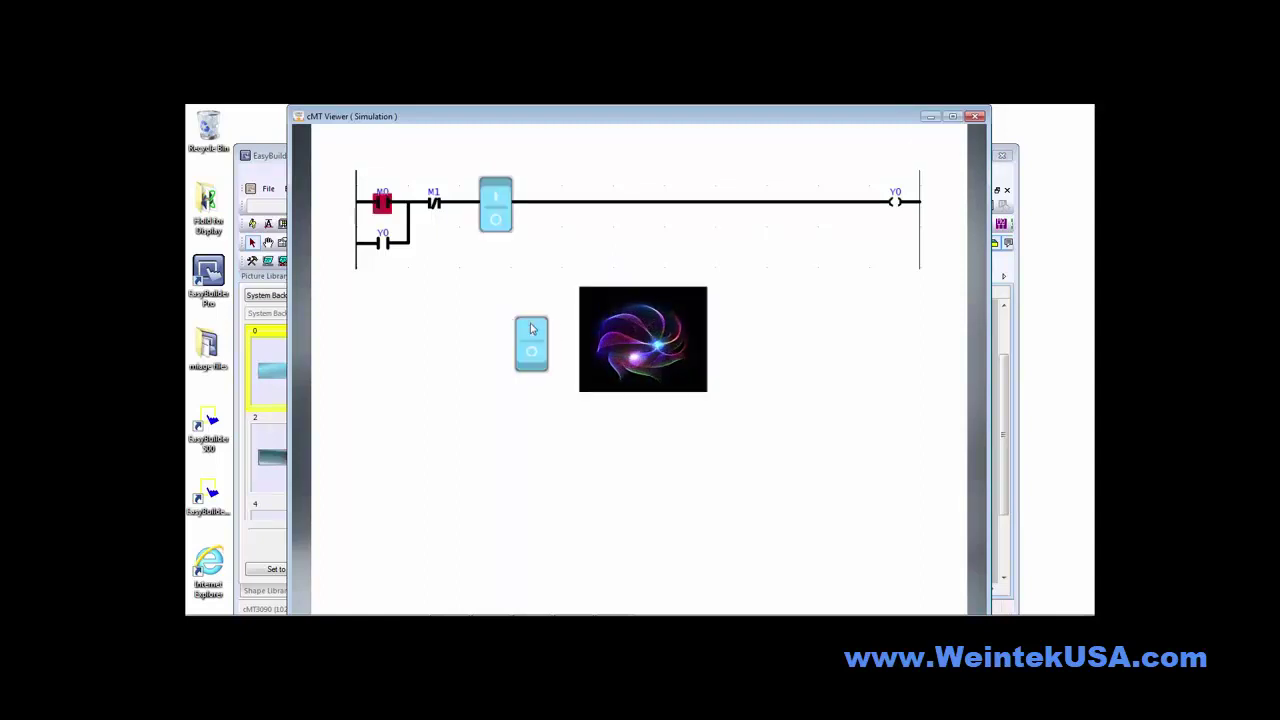
pyautogui.click(532, 330)
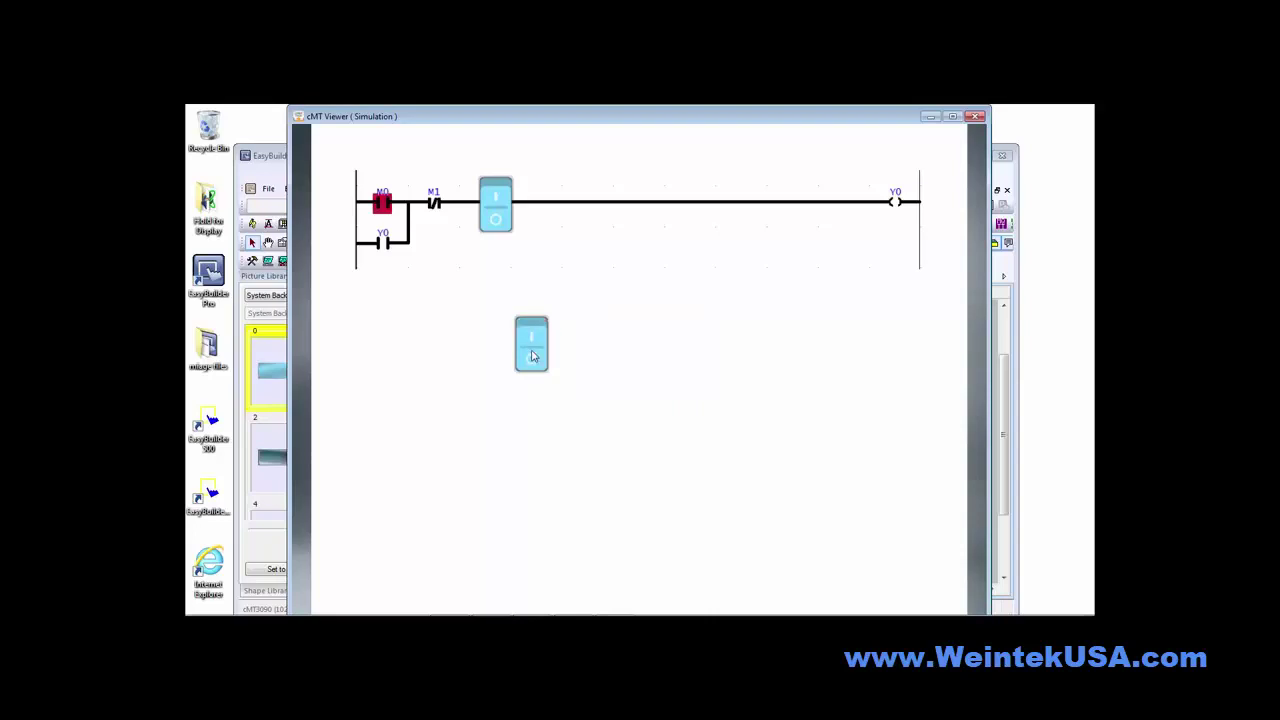
pyautogui.click(532, 331)
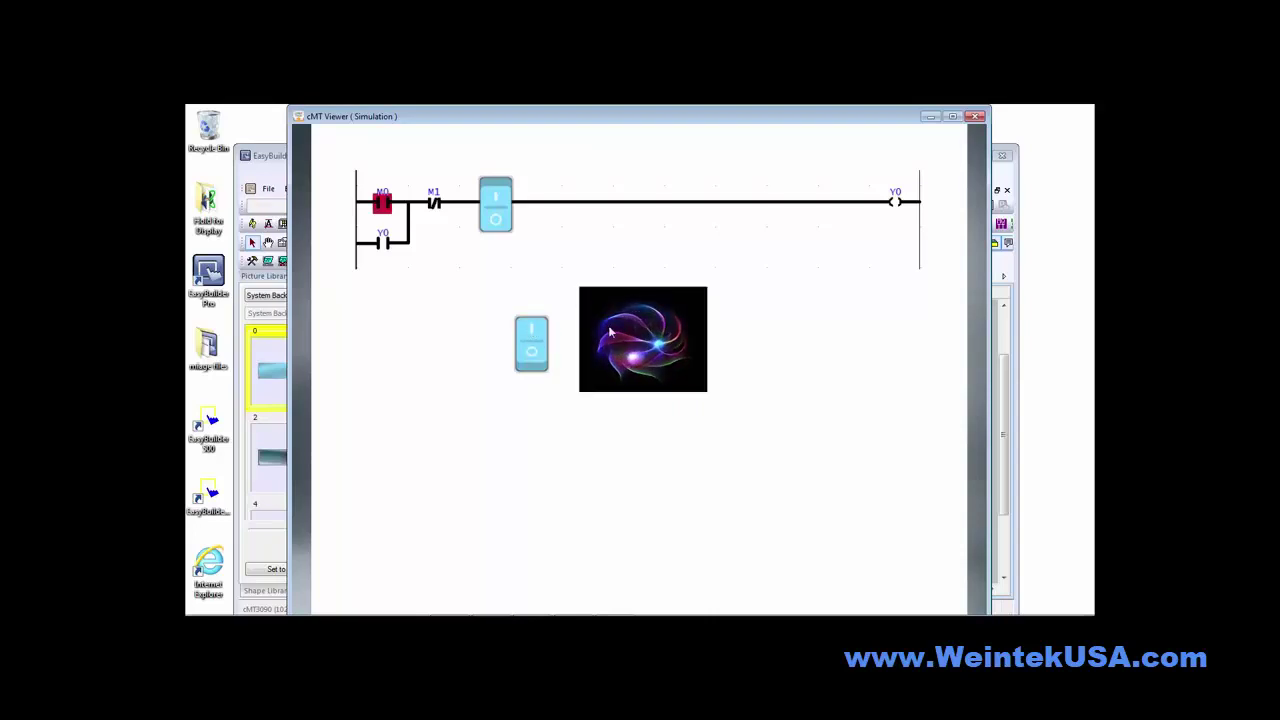
pyautogui.click(535, 363)
# Turn the rung's toggle switch on and off several times to test the M0 contact lamp, and close the simulation
pyautogui.click(498, 197)
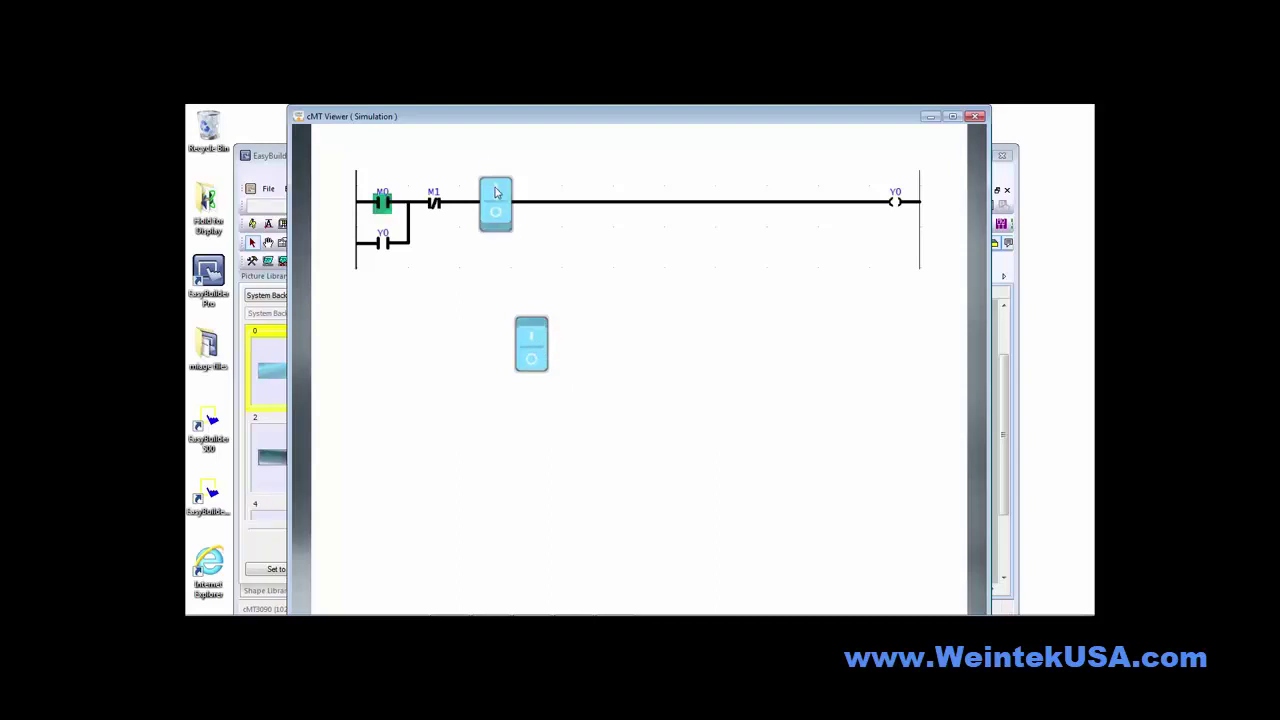
pyautogui.click(492, 226)
pyautogui.click(492, 226)
pyautogui.click(505, 220)
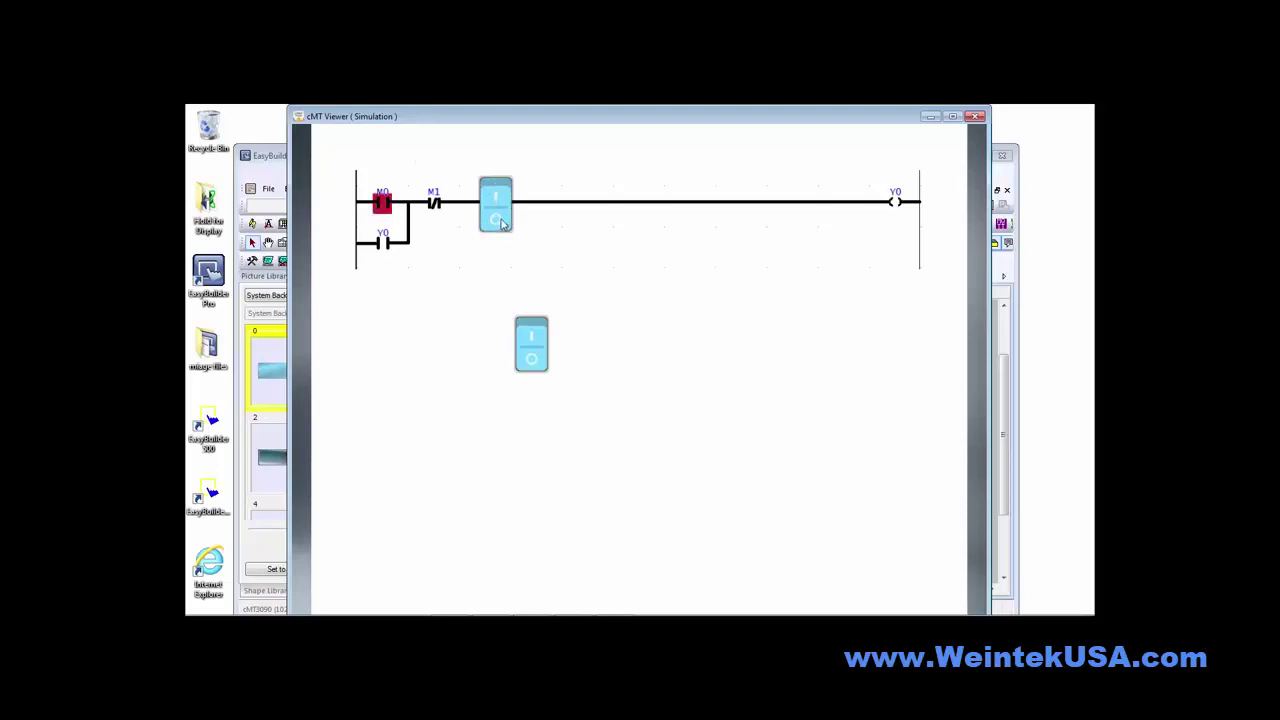
pyautogui.click(496, 207)
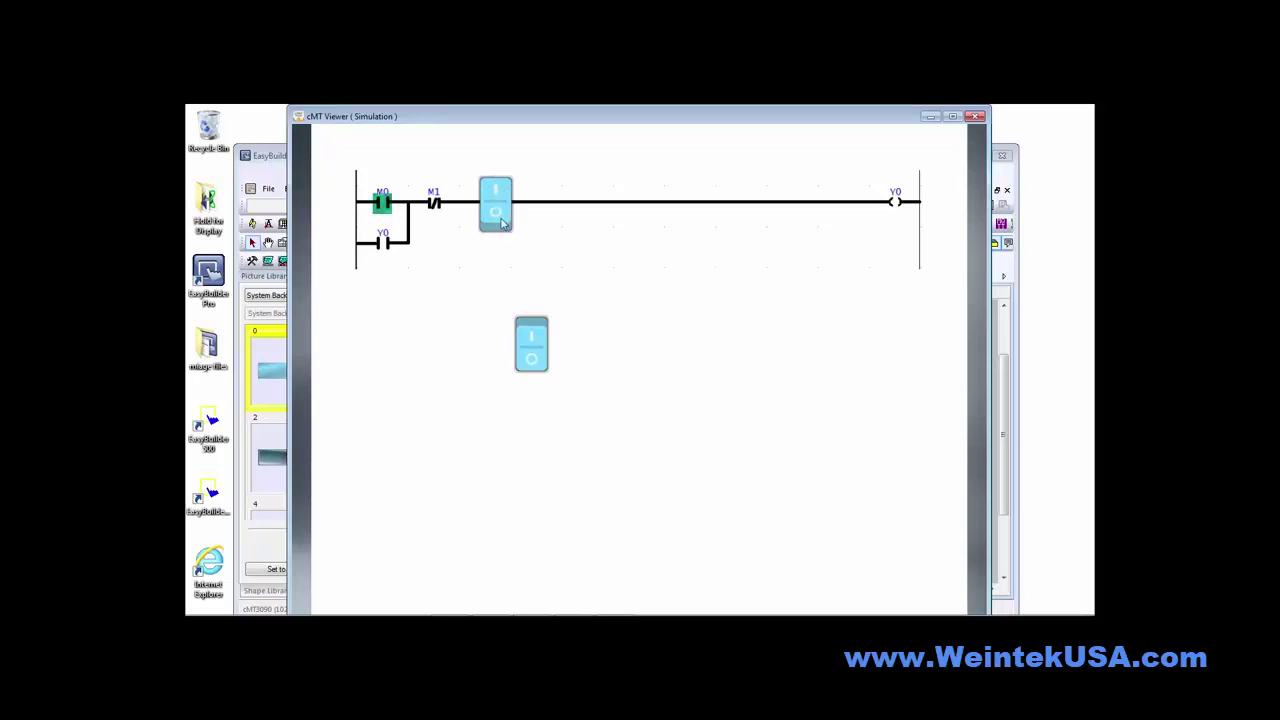
pyautogui.click(500, 222)
pyautogui.click(495, 193)
pyautogui.click(491, 214)
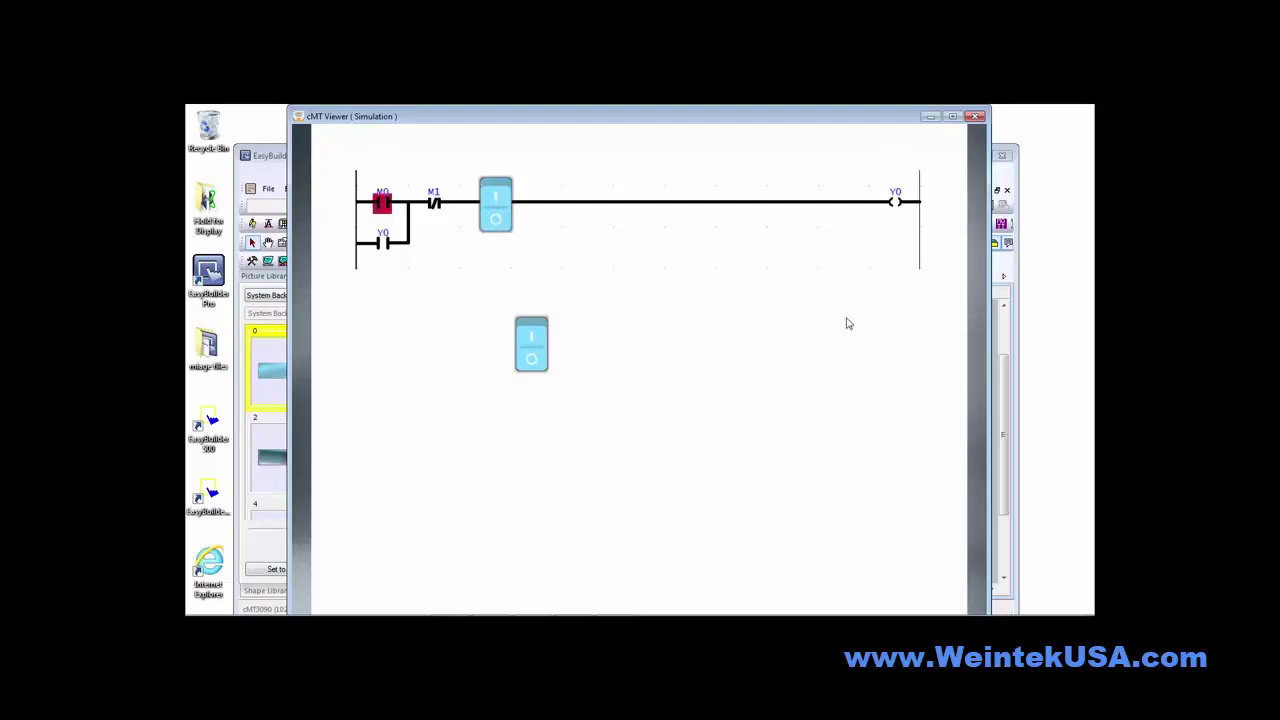
pyautogui.click(975, 118)
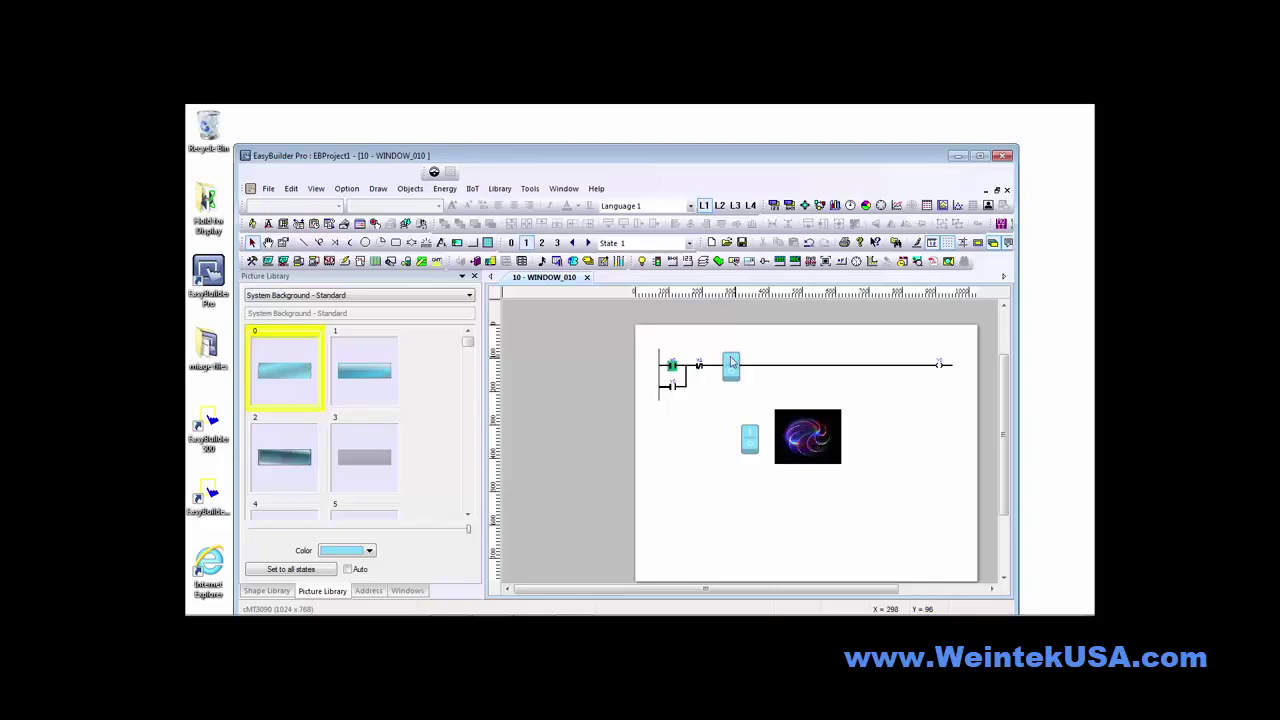
# Move the LB 0 switch in front of the rung at about X 0, Y 90, and shift the GIF lamp with its switch below it
pyautogui.moveTo(729, 368); pyautogui.dragTo(647, 372)
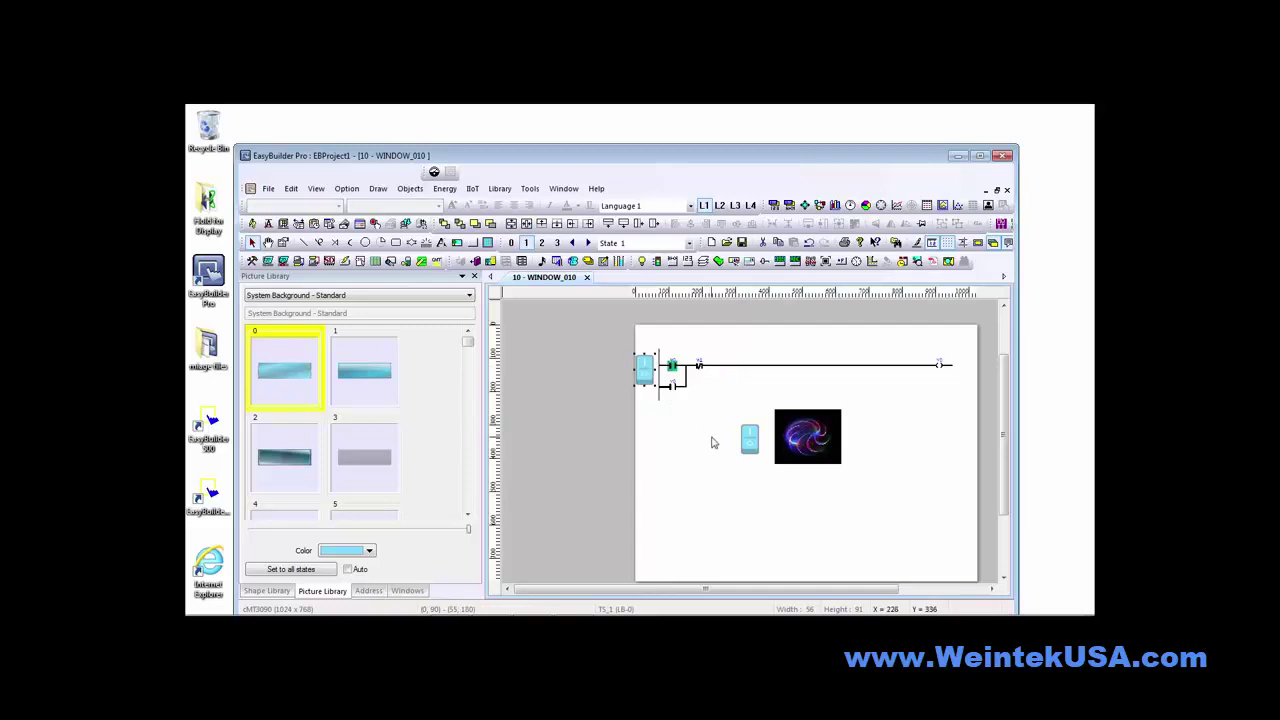
pyautogui.click(873, 487)
pyautogui.moveTo(873, 487); pyautogui.dragTo(720, 390)
pyautogui.moveTo(773, 440); pyautogui.dragTo(697, 435)
pyautogui.click(755, 510)
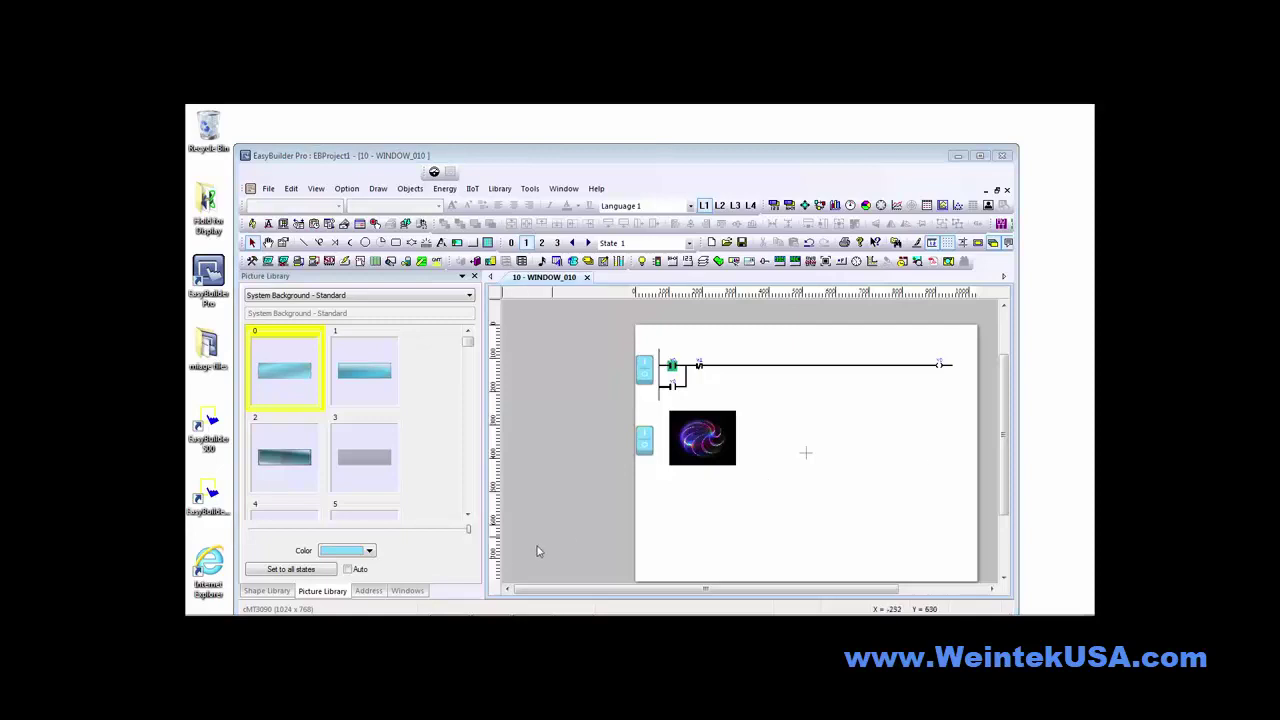
# Choose shape 0 of the System Button set in the Shape Library and set its inner colour to dark grey
pyautogui.click(272, 592)
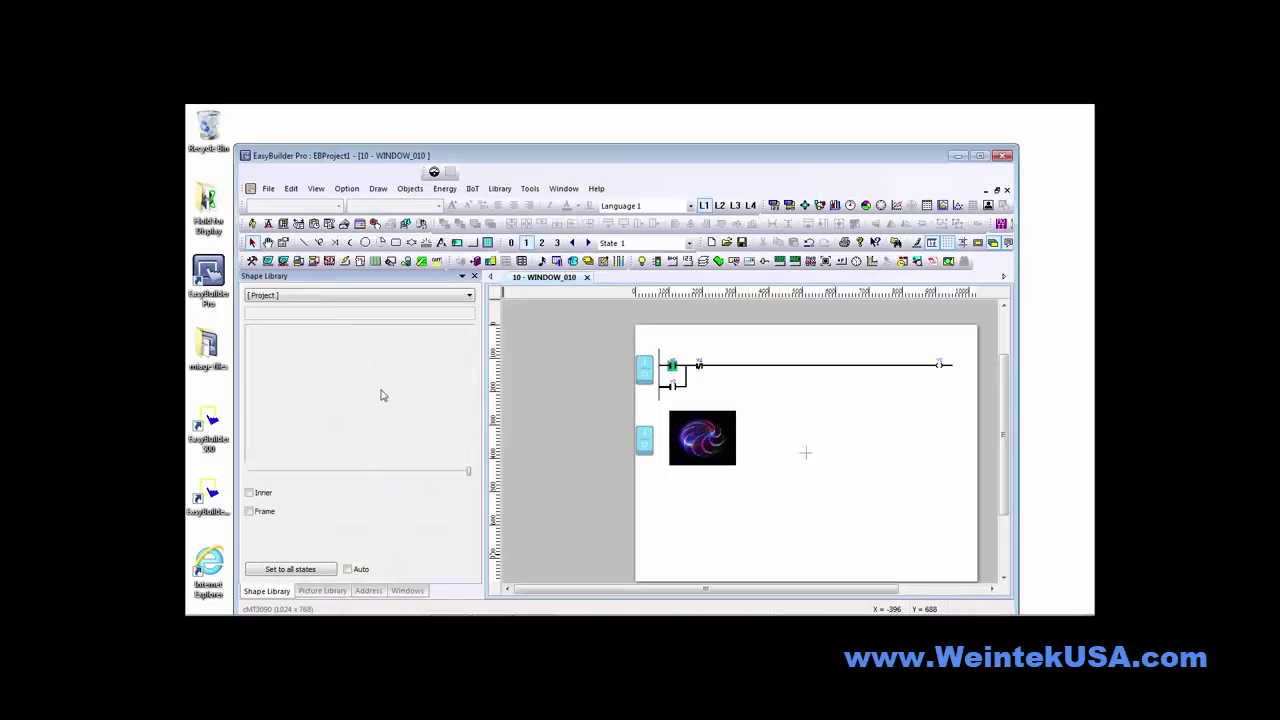
pyautogui.click(388, 296)
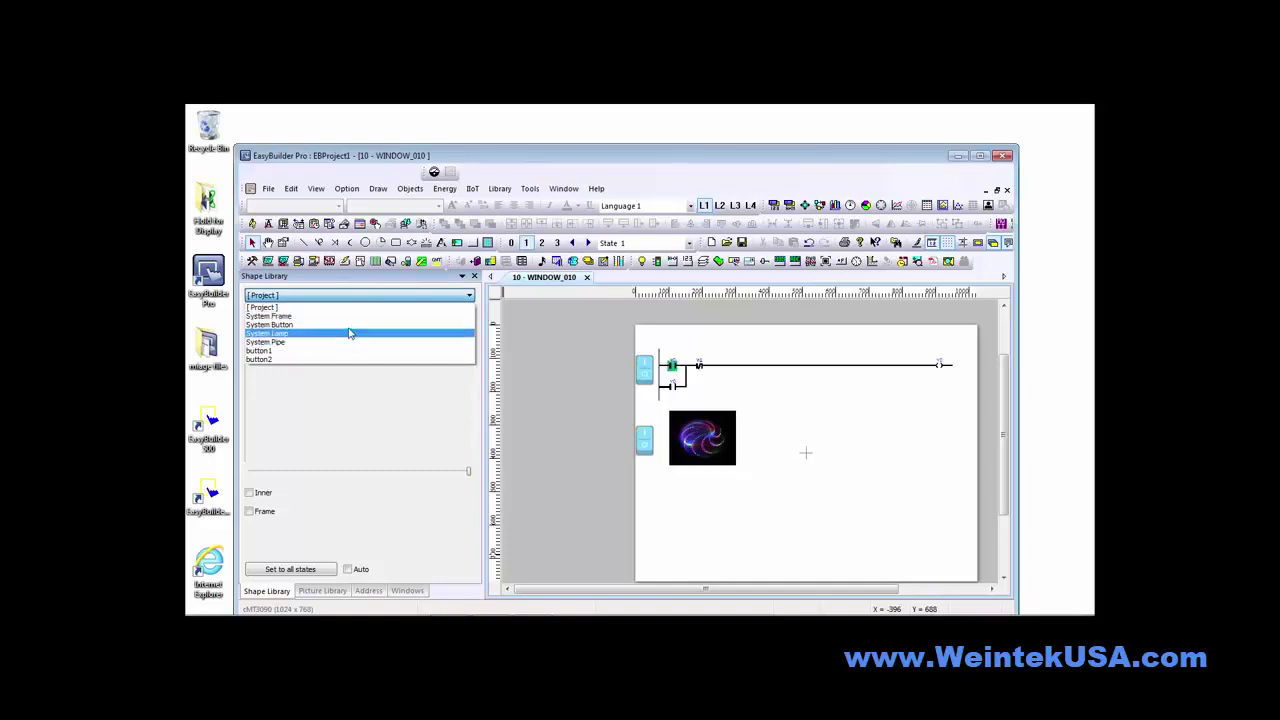
pyautogui.click(349, 325)
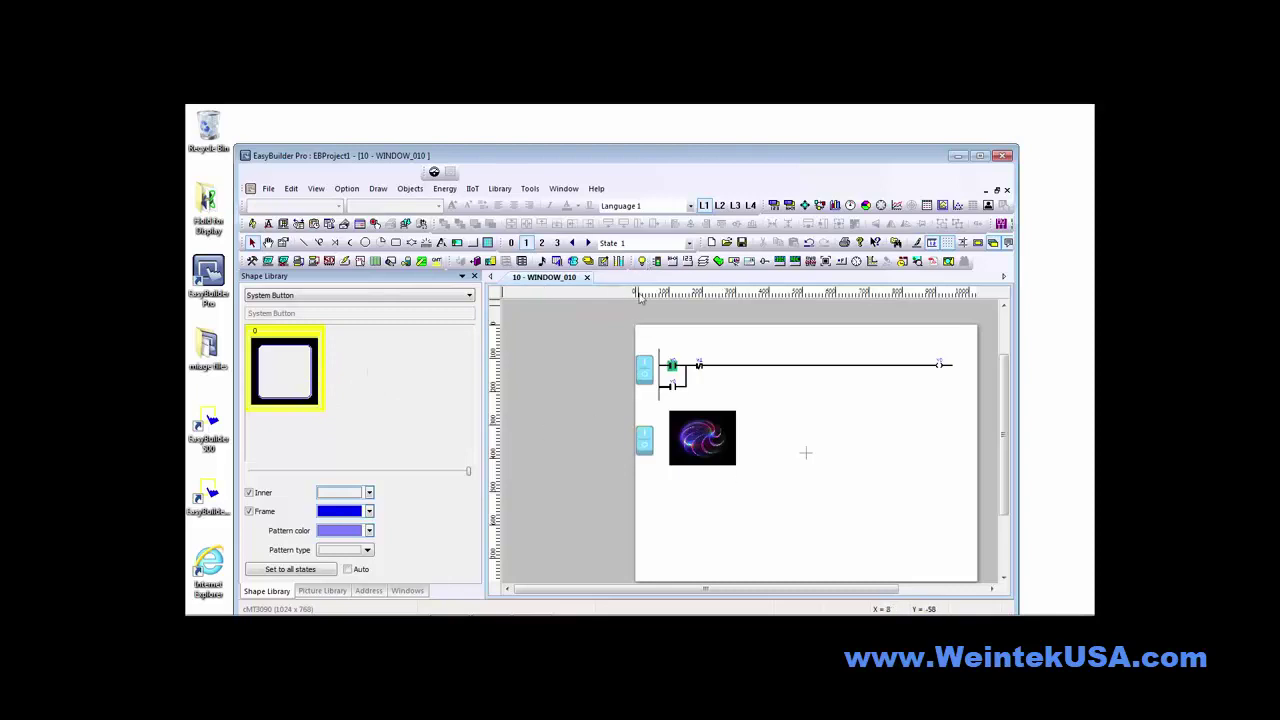
pyautogui.click(300, 374)
pyautogui.click(369, 493)
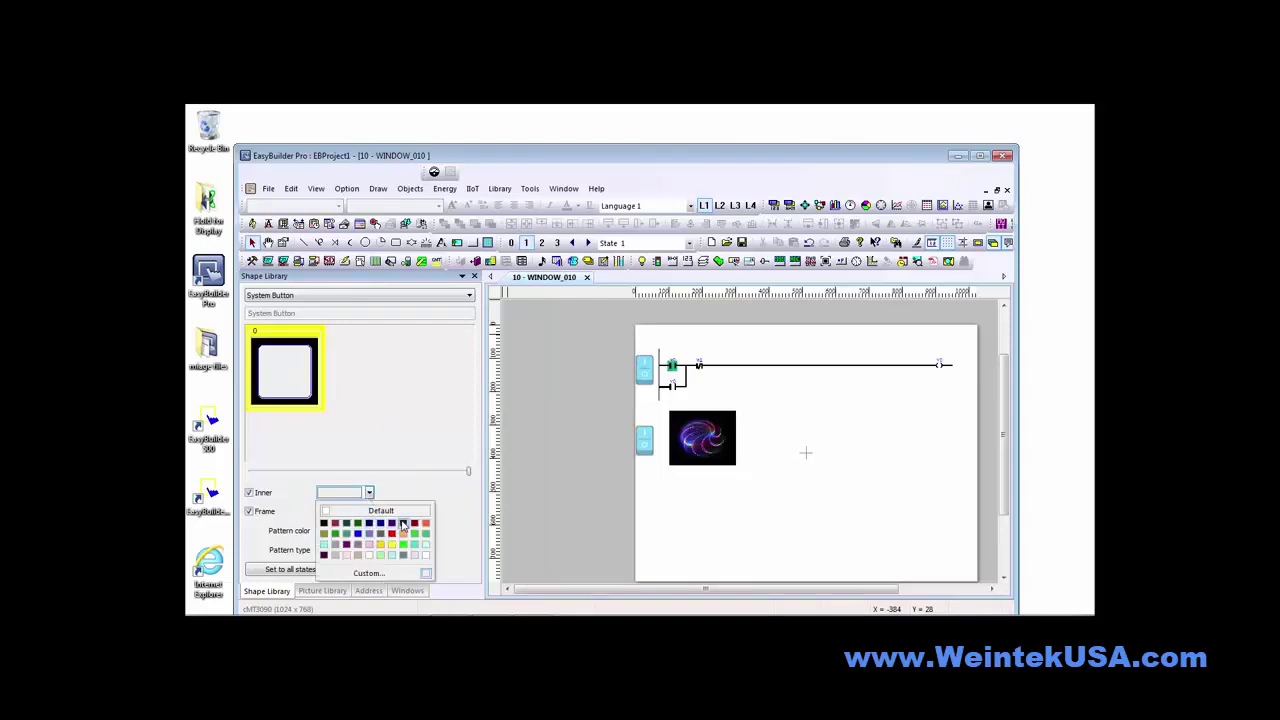
pyautogui.click(402, 524)
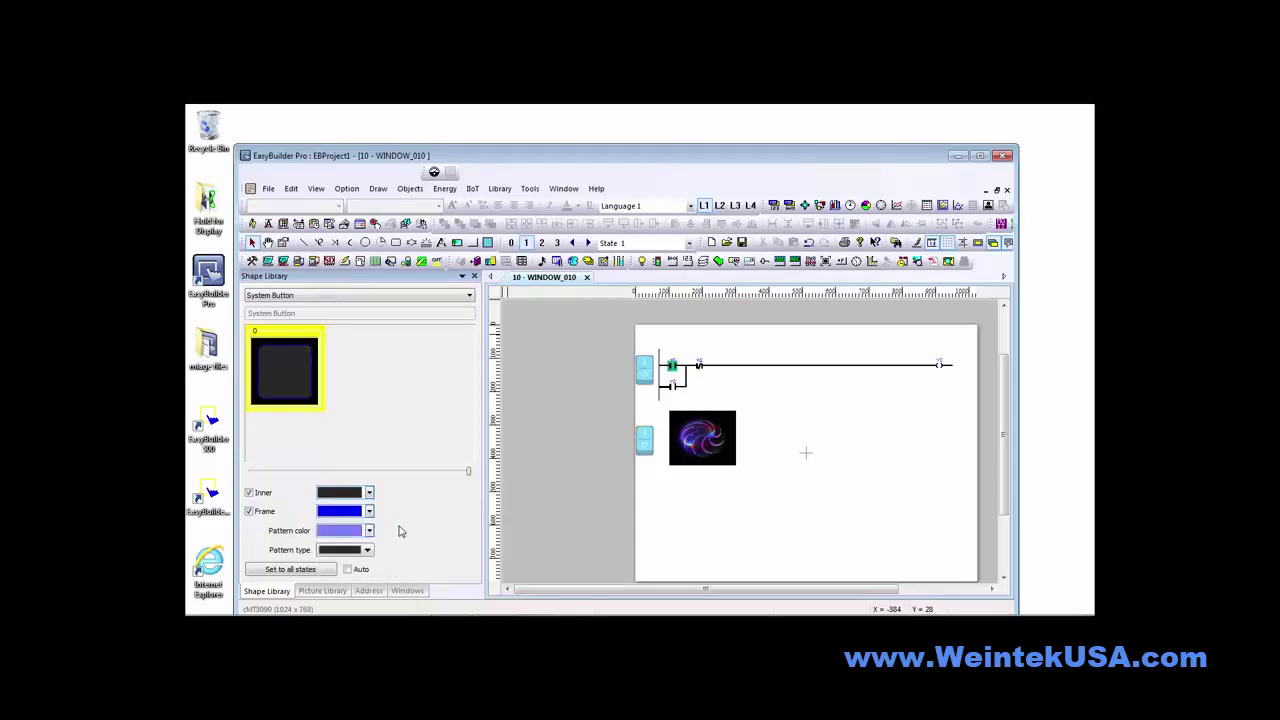
# Set the button shape's pattern colour to light grey and its pattern type to a diagonal gradient with a dark centre band
pyautogui.click(369, 531)
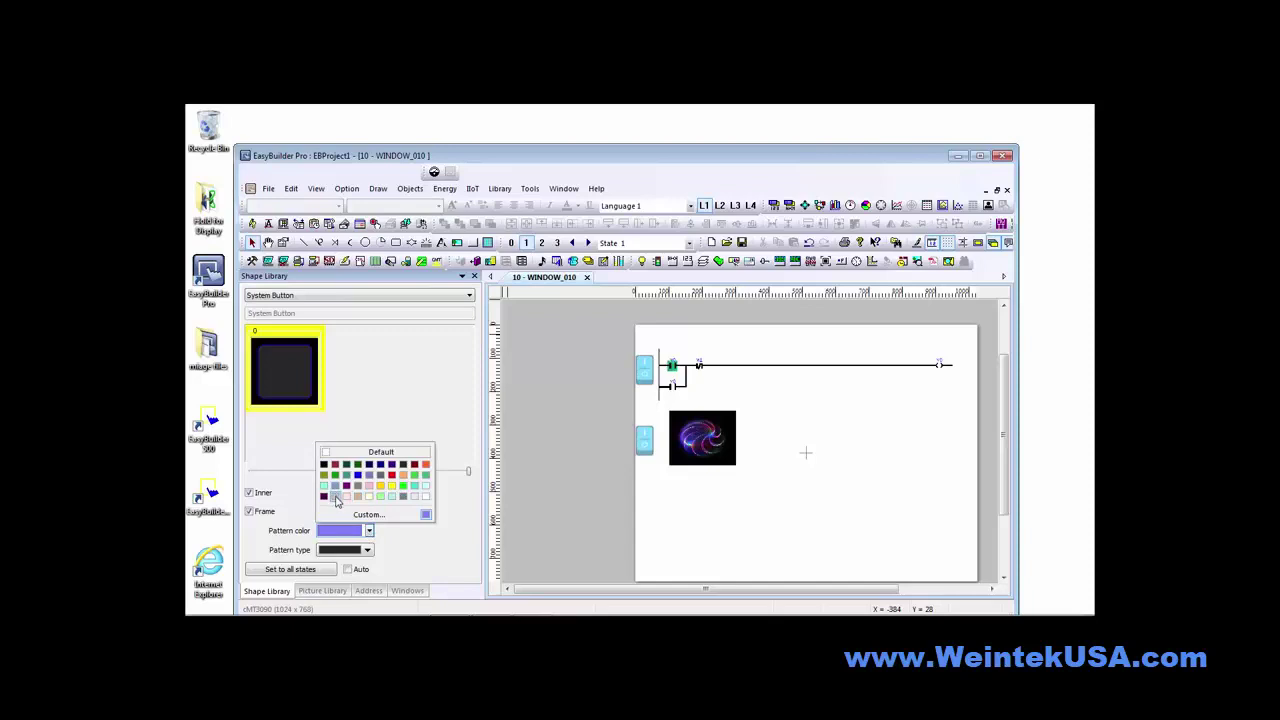
pyautogui.click(336, 497)
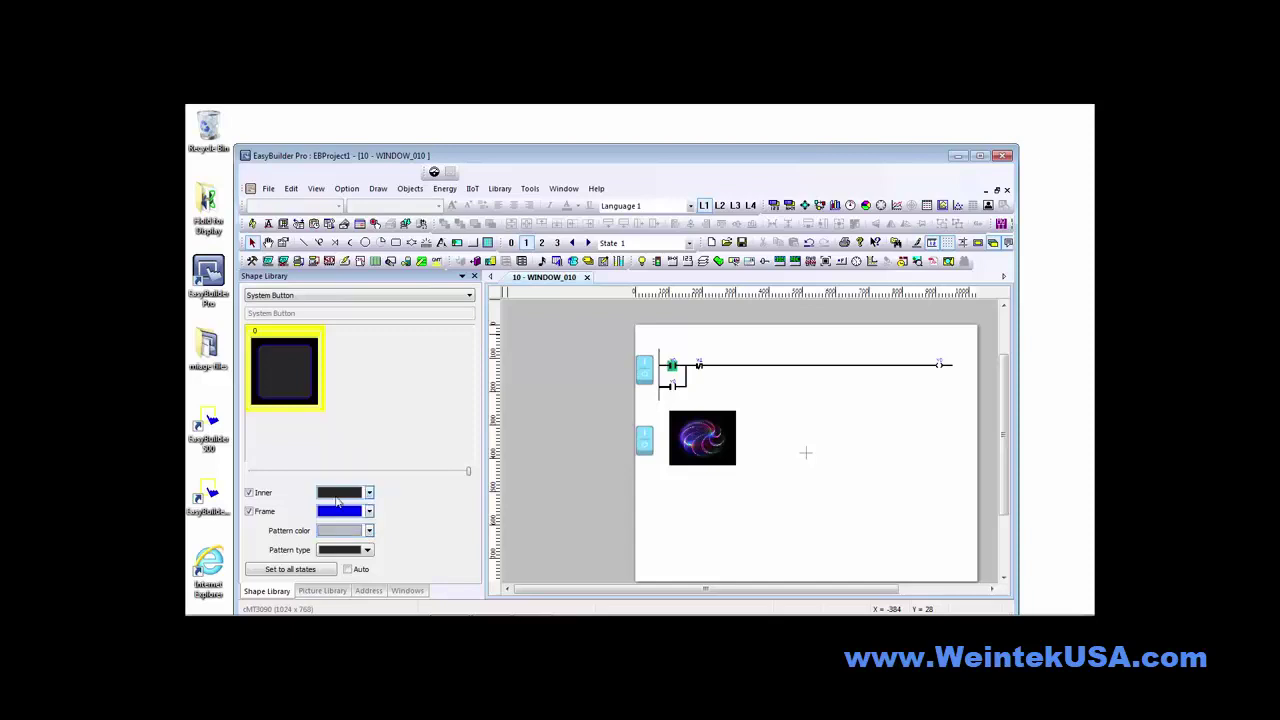
pyautogui.click(367, 551)
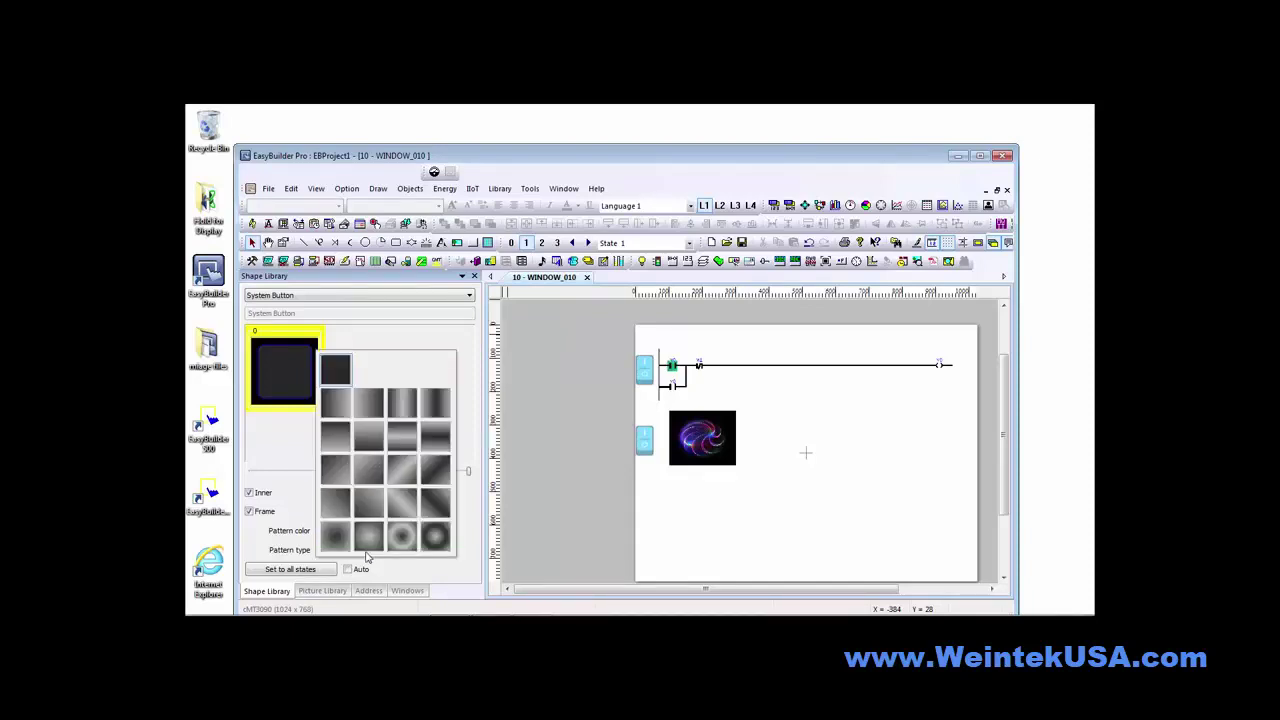
pyautogui.click(436, 538)
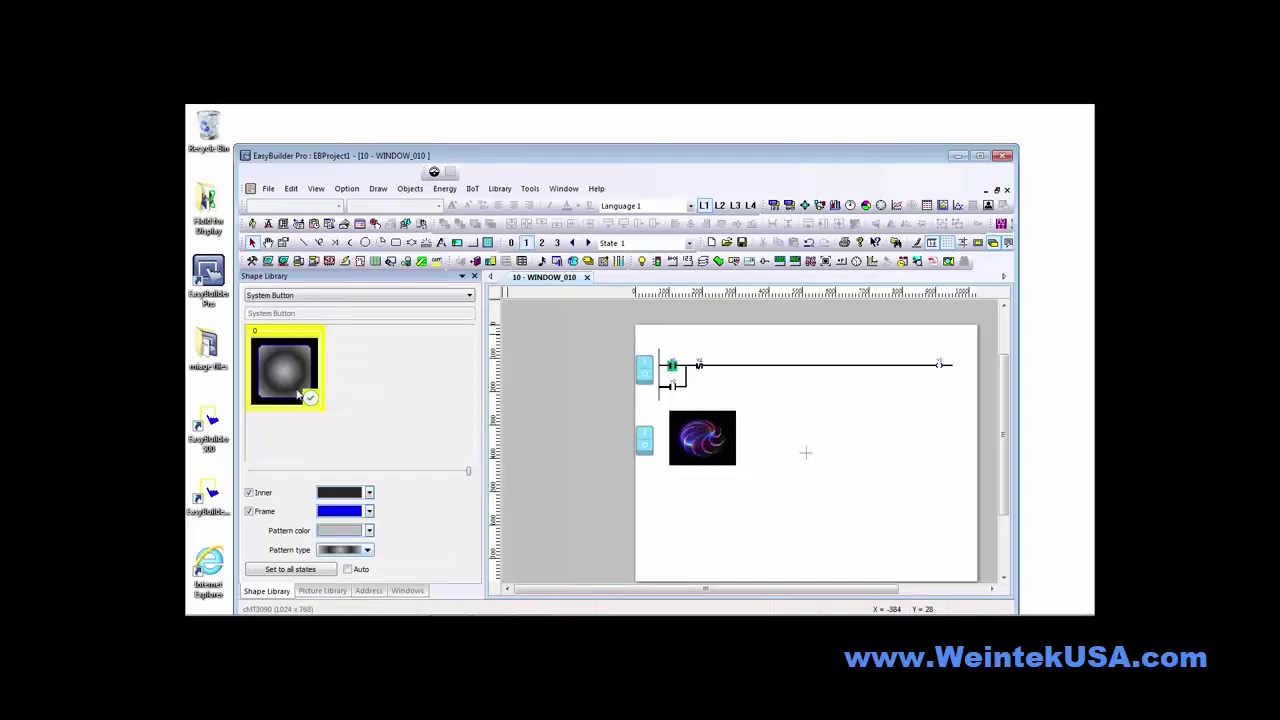
pyautogui.click(367, 551)
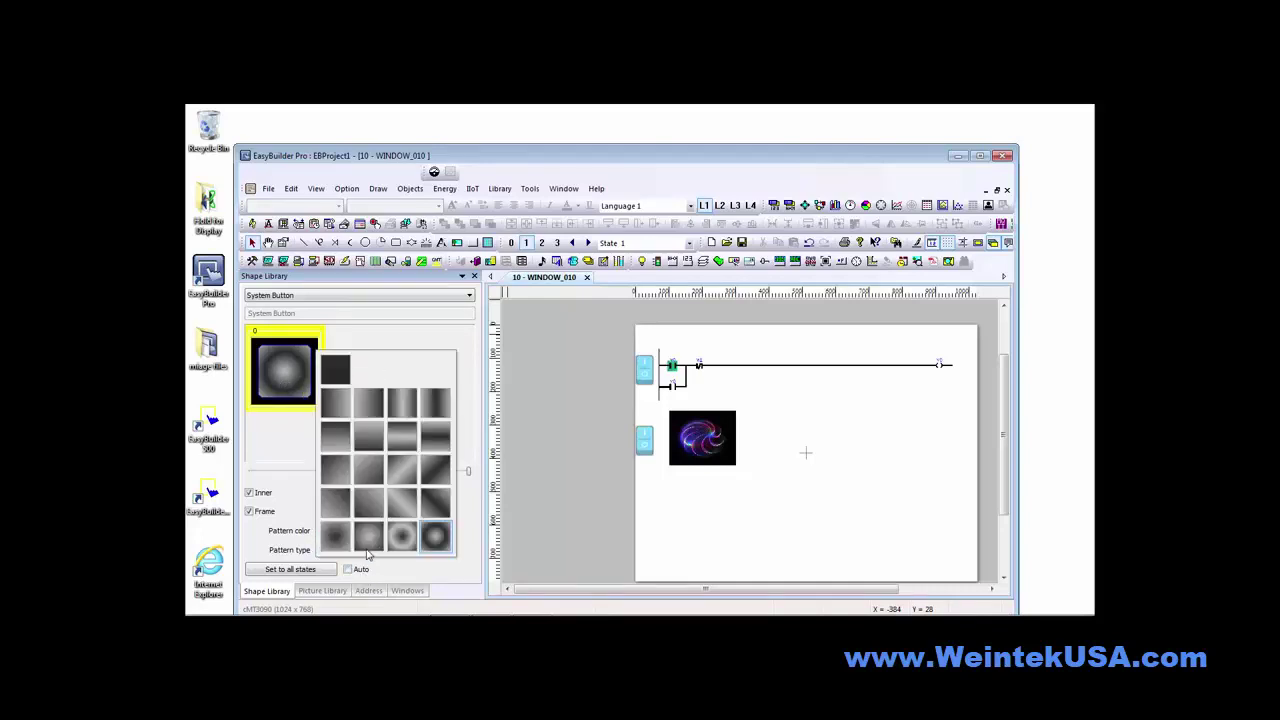
pyautogui.click(437, 469)
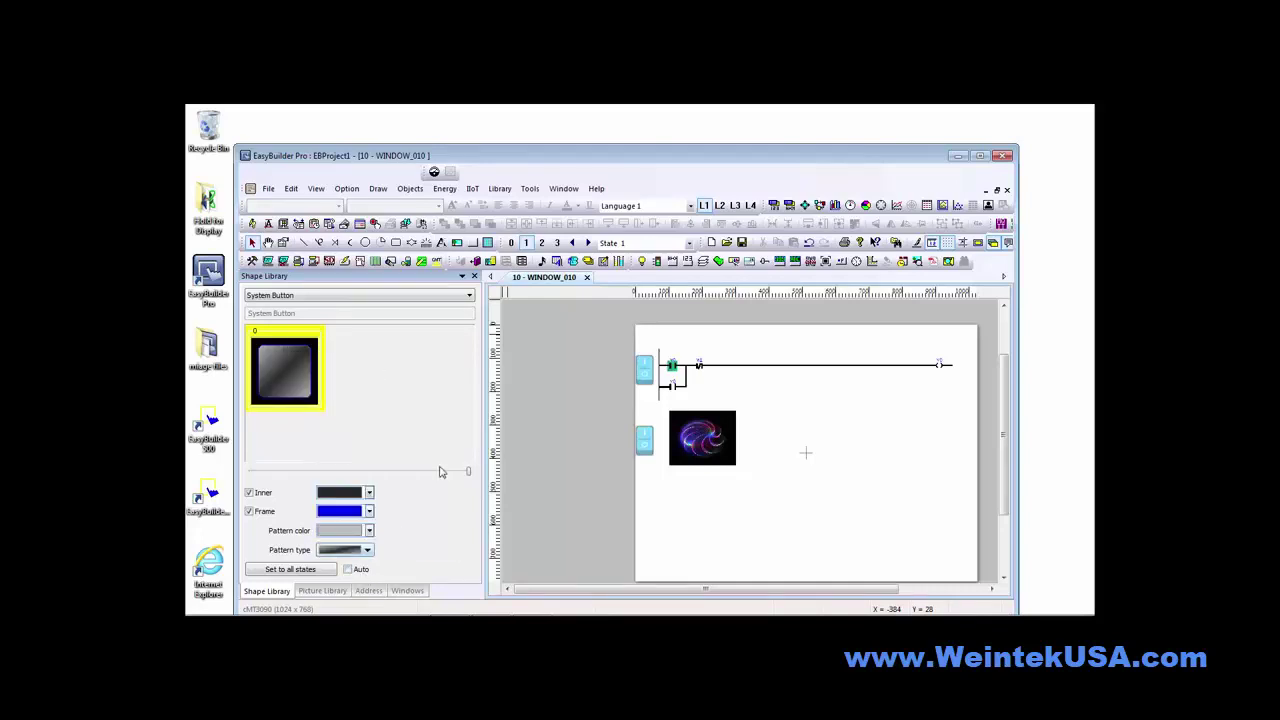
# Set the button shape's frame colour to black, and apply the style to all states with Auto enabled
pyautogui.click(369, 512)
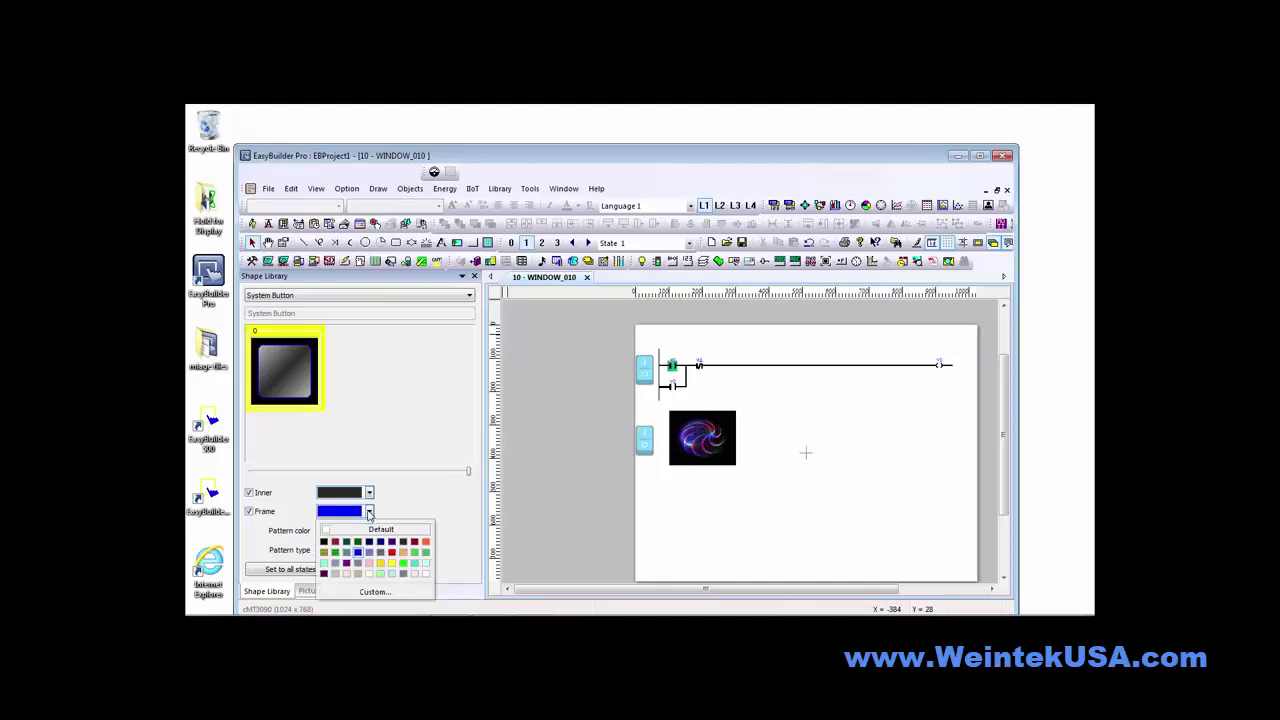
pyautogui.click(324, 542)
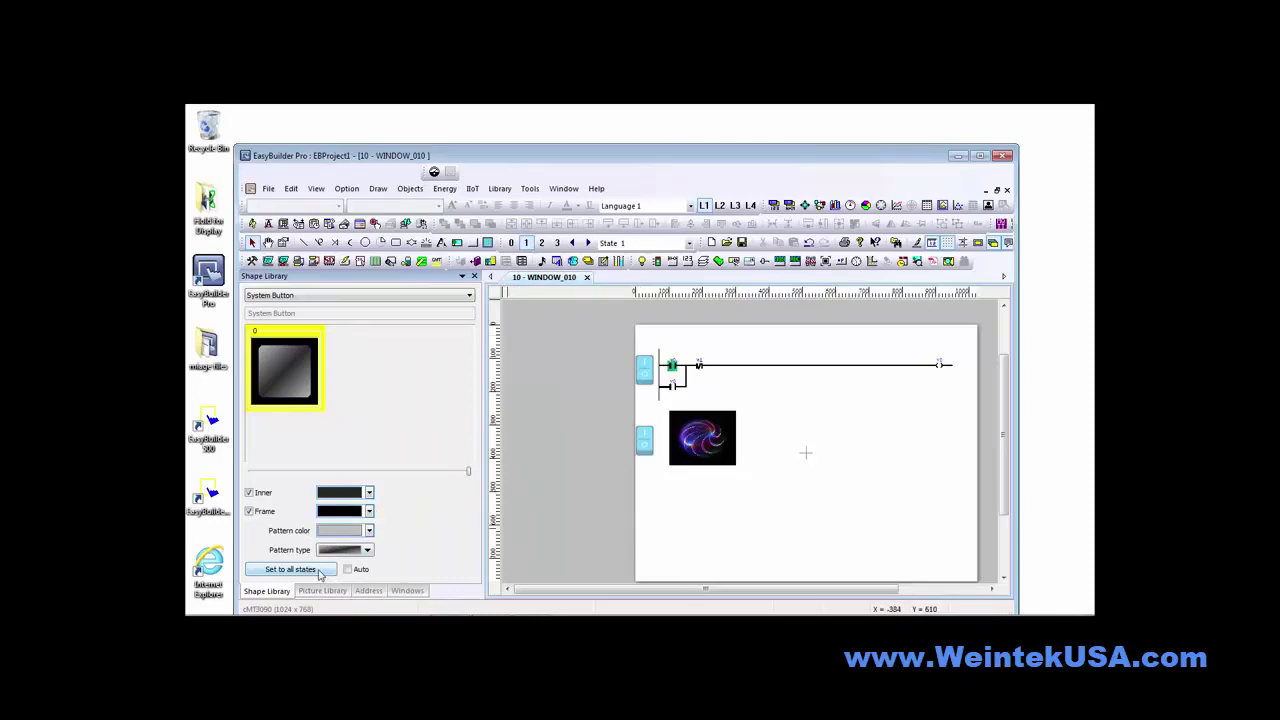
pyautogui.click(319, 570)
pyautogui.click(348, 570)
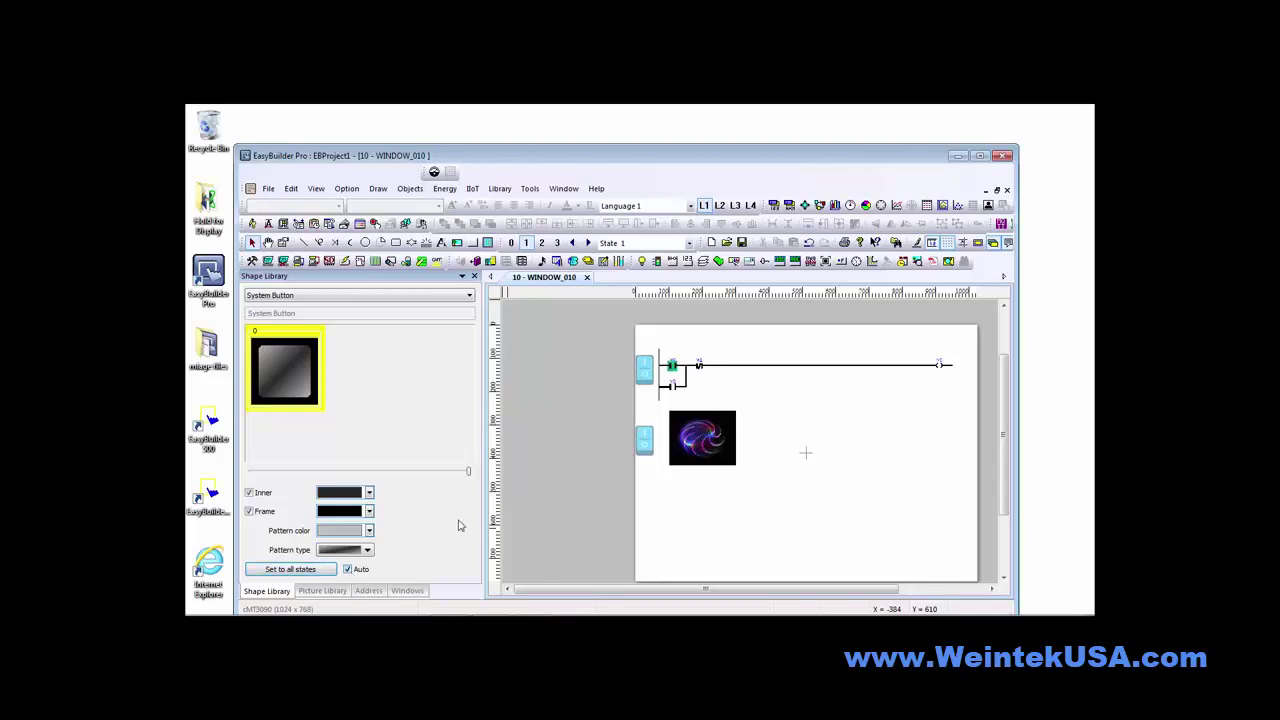
# Create a toggle switch for LB 0 that uses a shape instead of a picture, and place it at about X 538, Y 218
pyautogui.click(719, 261)
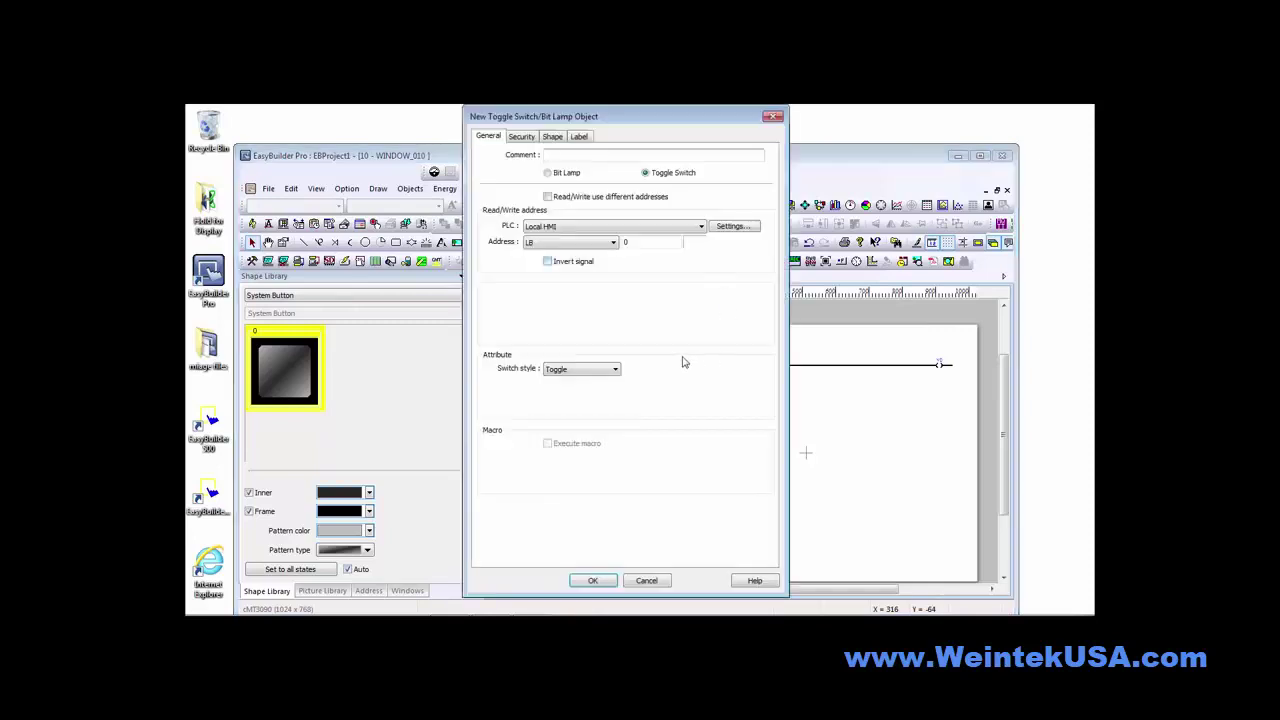
pyautogui.click(551, 137)
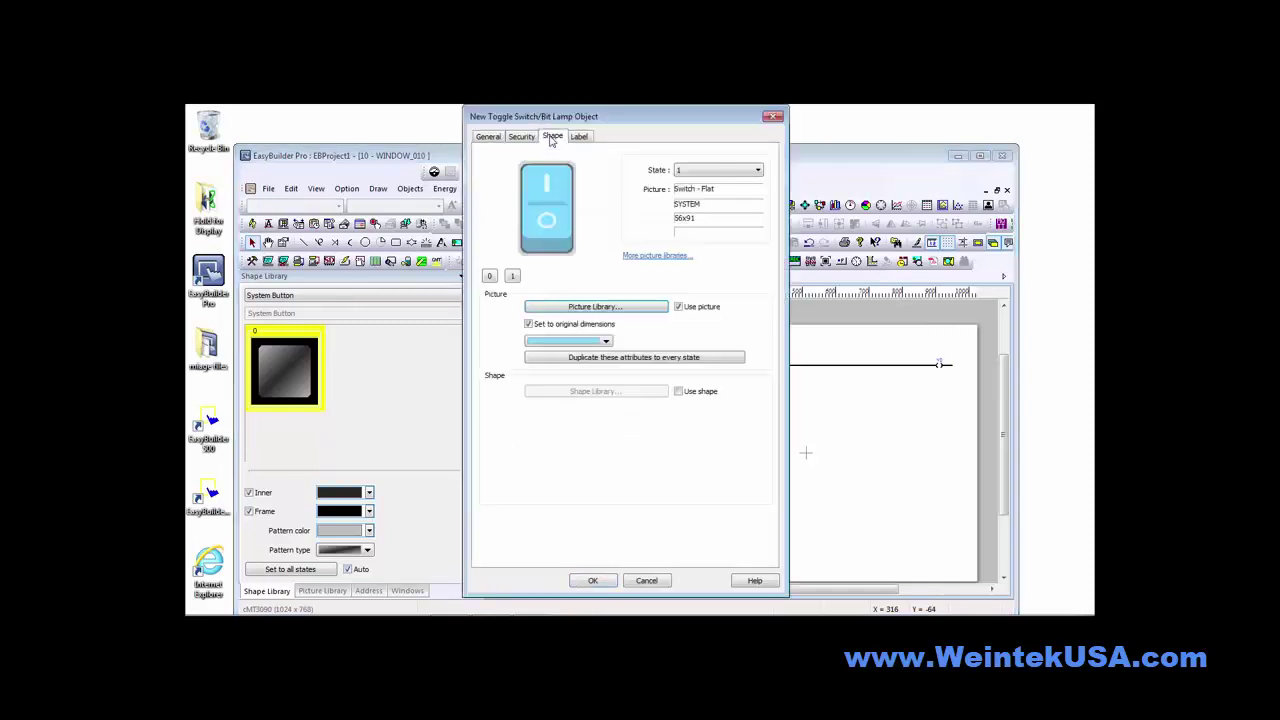
pyautogui.click(678, 308)
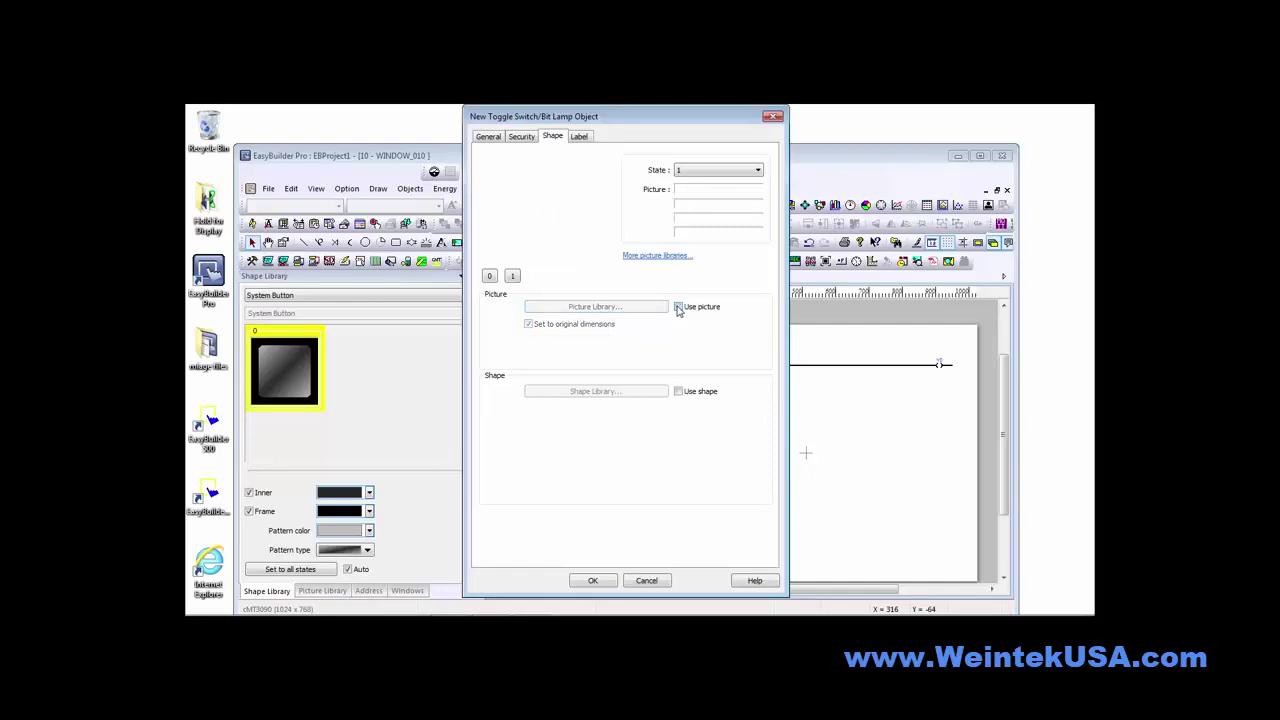
pyautogui.click(679, 392)
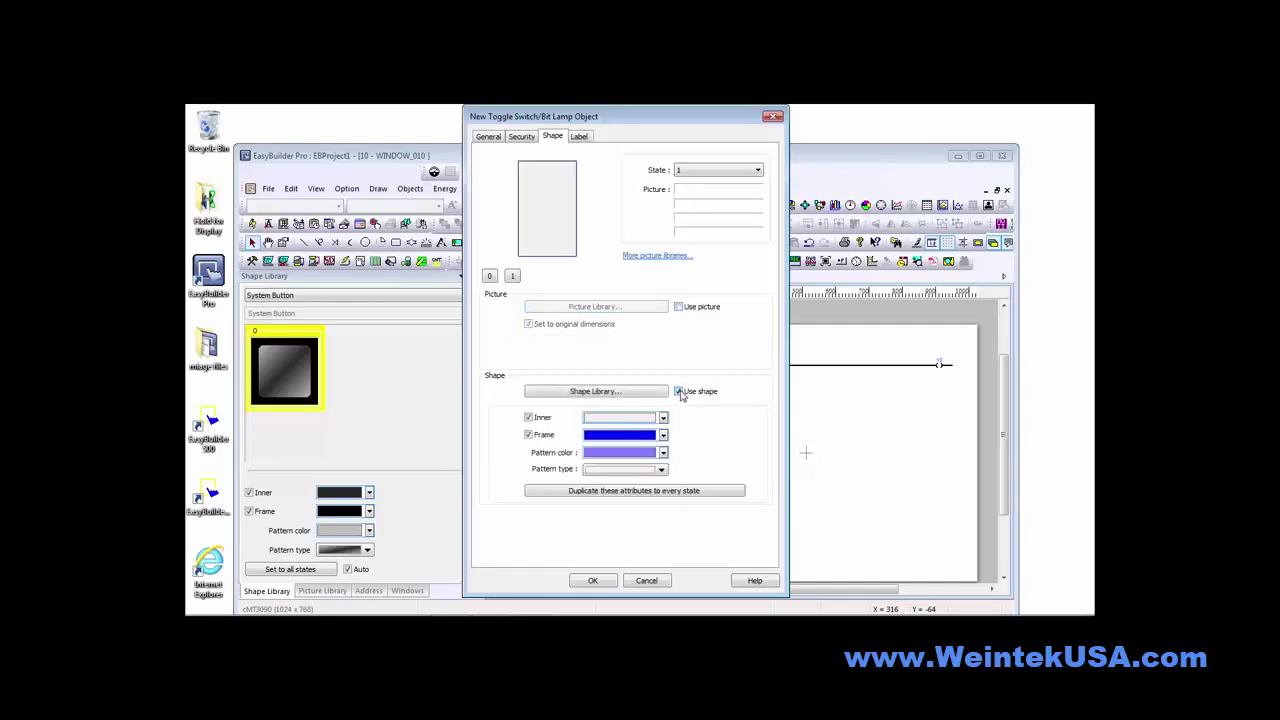
pyautogui.click(594, 581)
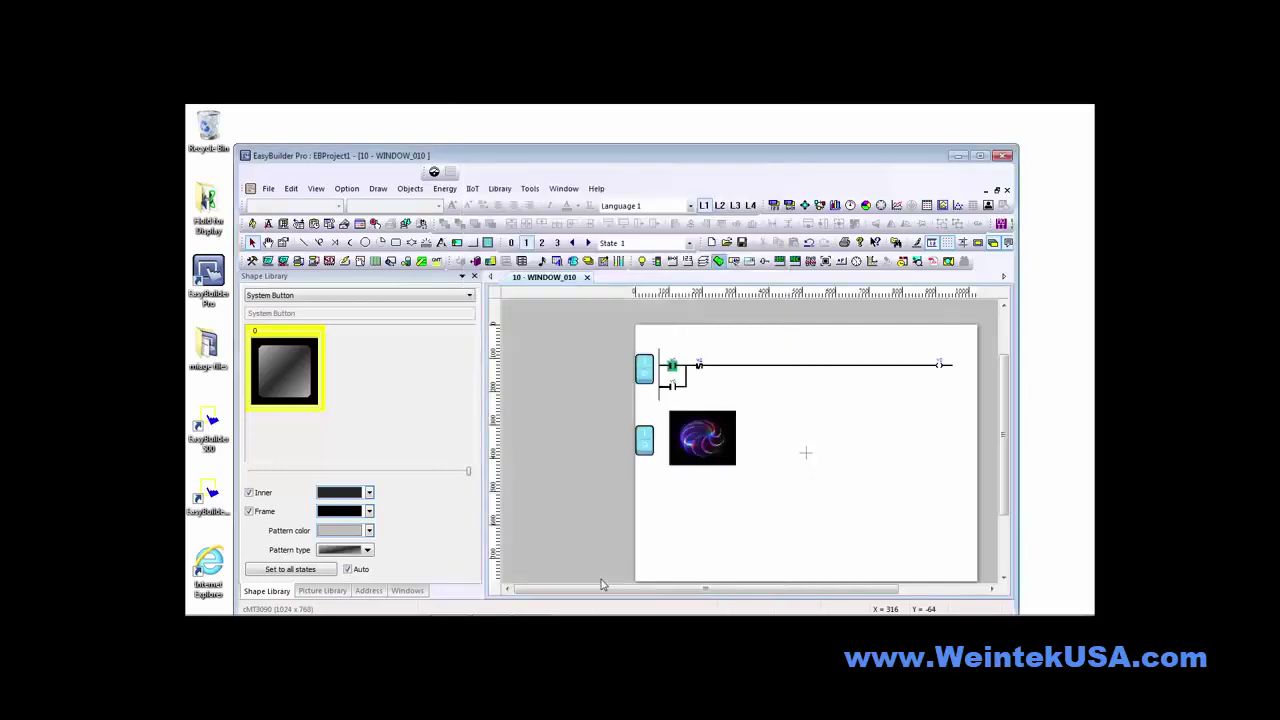
pyautogui.click(807, 397)
pyautogui.moveTo(826, 412); pyautogui.dragTo(833, 412)
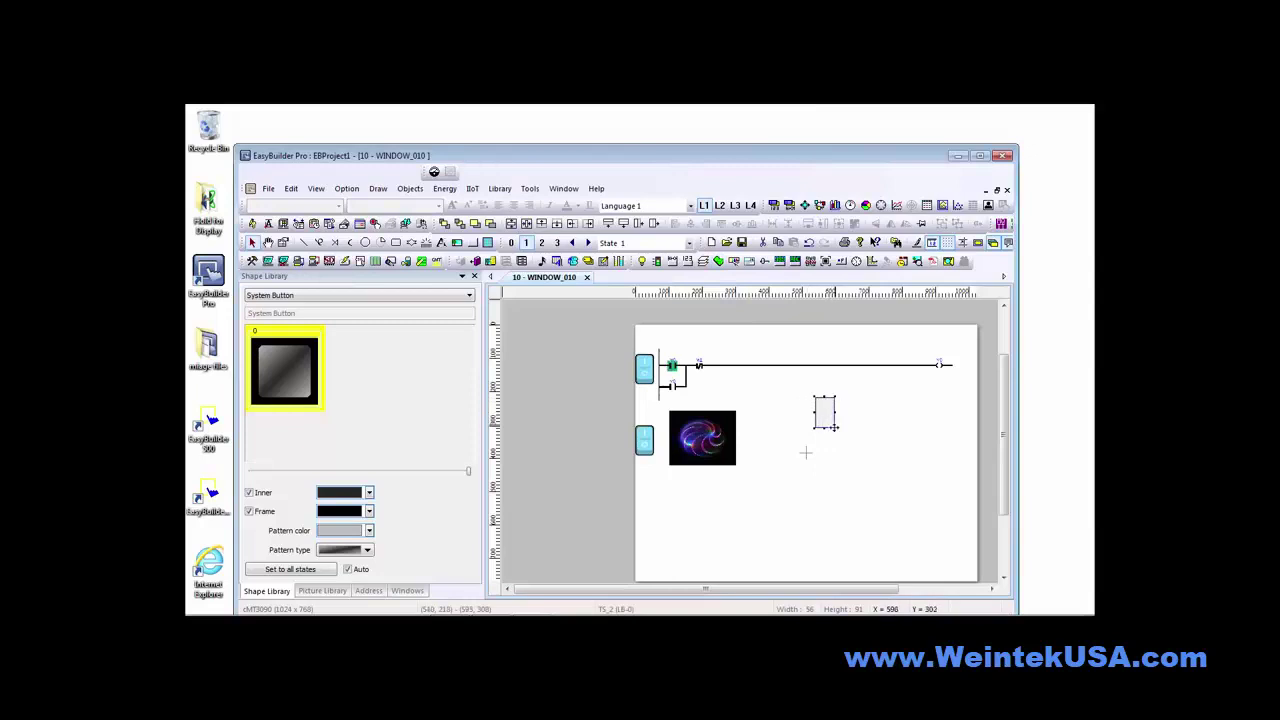
# Resize the new switch to a nearly square shape and make three copies of it
pyautogui.moveTo(836, 428); pyautogui.dragTo(795, 393)
pyautogui.hotkey('ctrl', 'd')
pyautogui.hotkey('ctrl', 'd')
pyautogui.hotkey('ctrl', 'd')
# Align all four square switches on a common vertical centre line and space them evenly into a column
pyautogui.moveTo(857, 437); pyautogui.dragTo(802, 390)
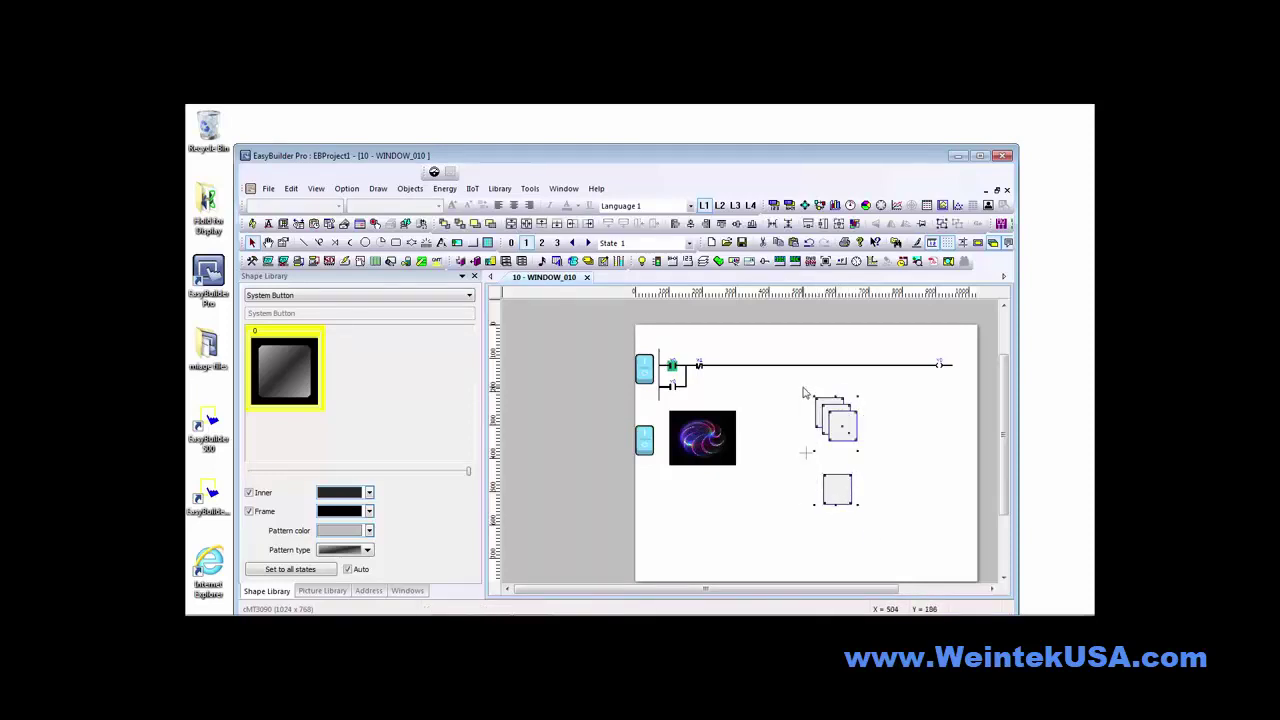
pyautogui.click(690, 224)
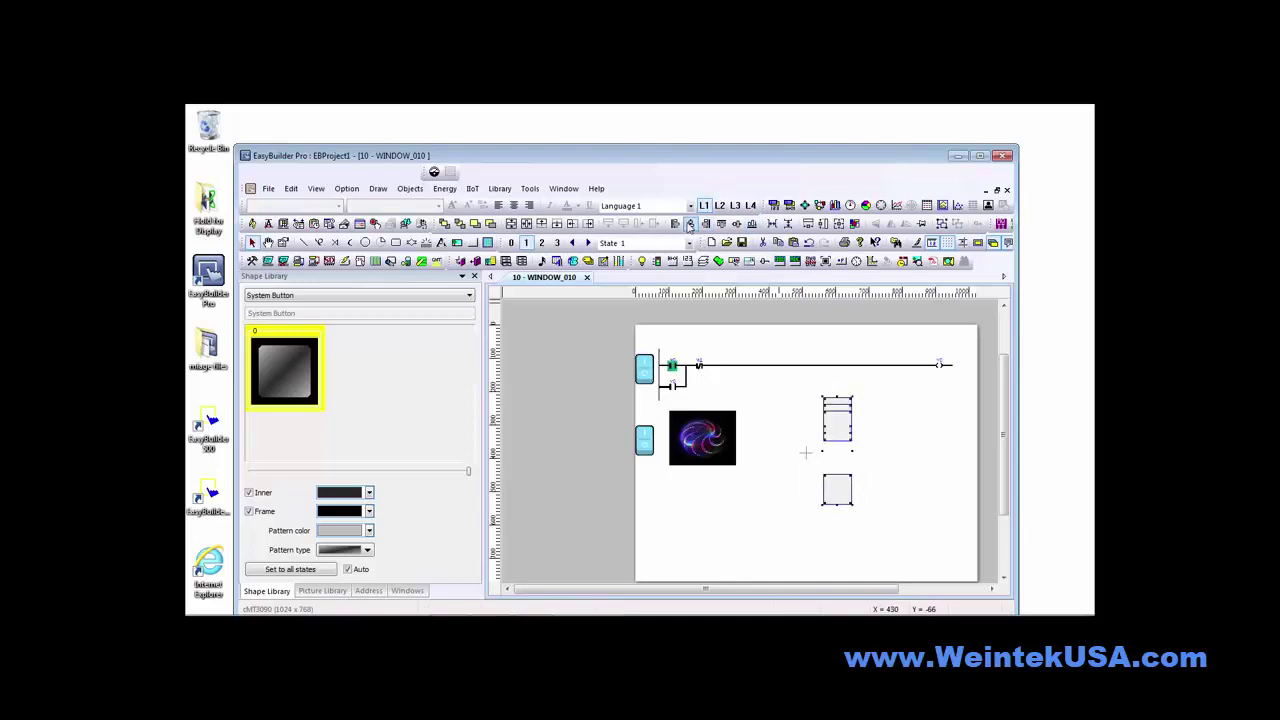
pyautogui.click(788, 223)
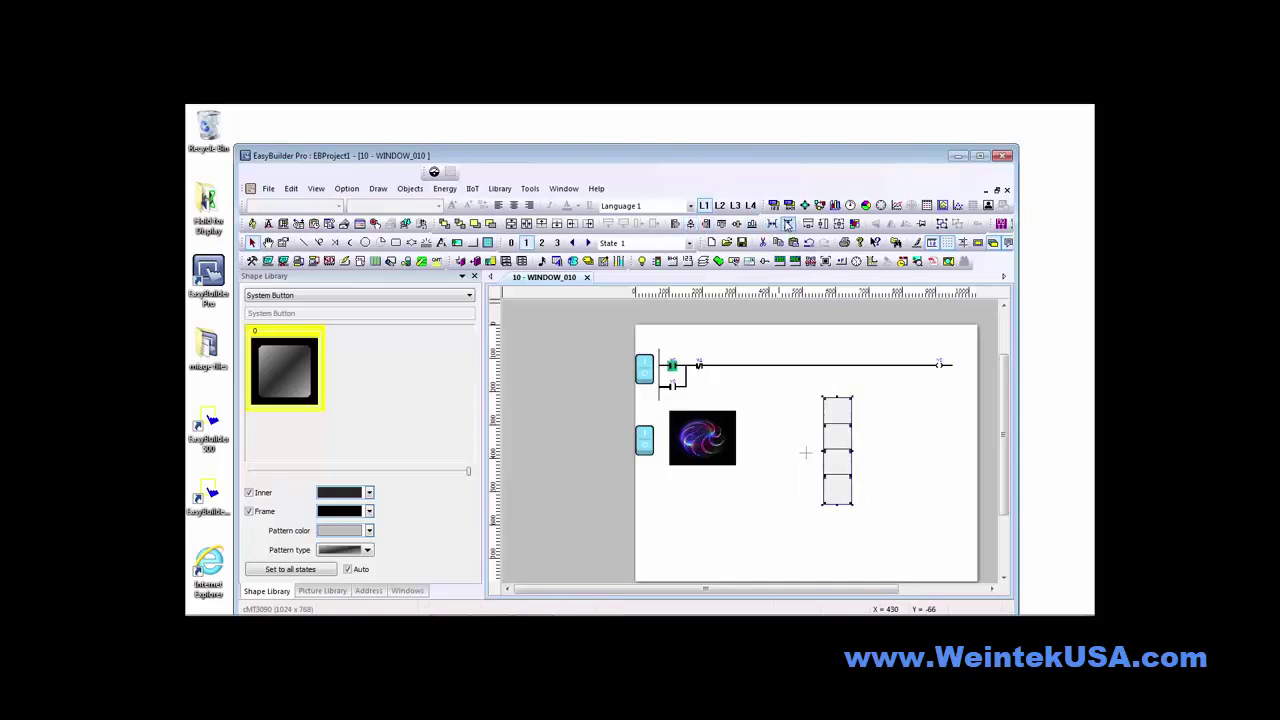
# Apply the dark gradient System Button shape to all four square switches in the column
pyautogui.click(883, 492)
pyautogui.moveTo(855, 498); pyautogui.dragTo(810, 396)
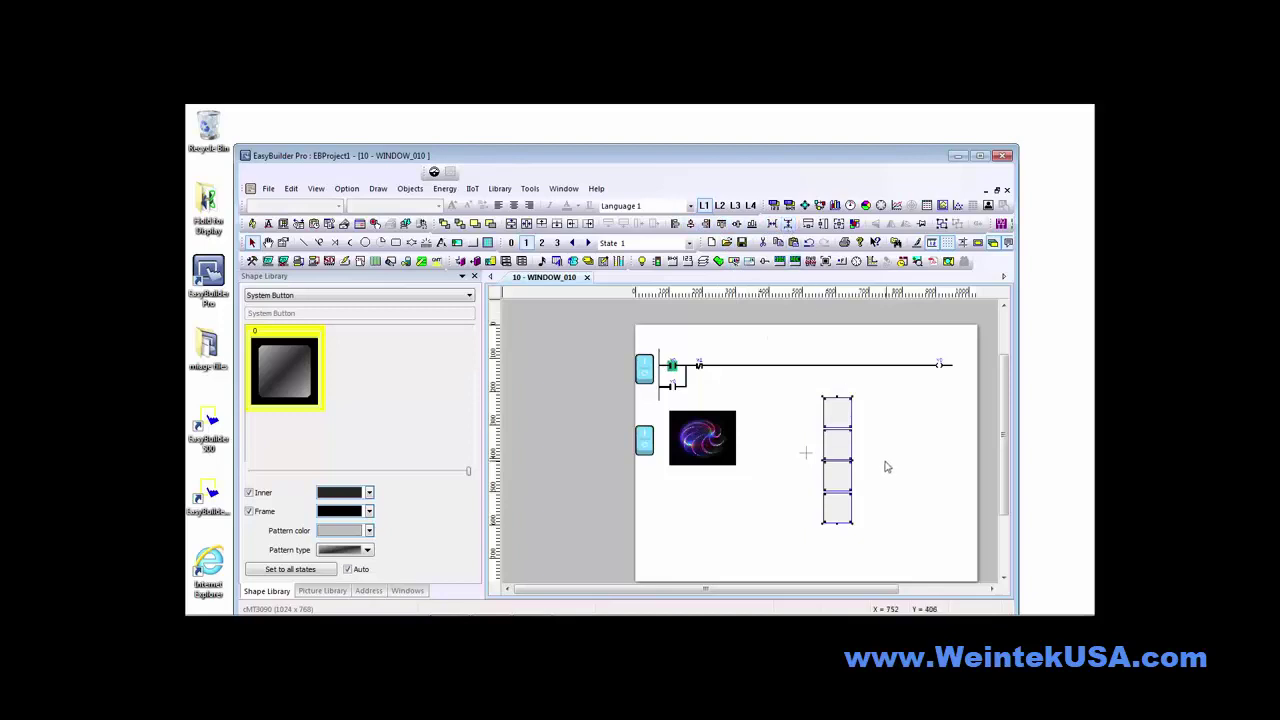
pyautogui.click(311, 400)
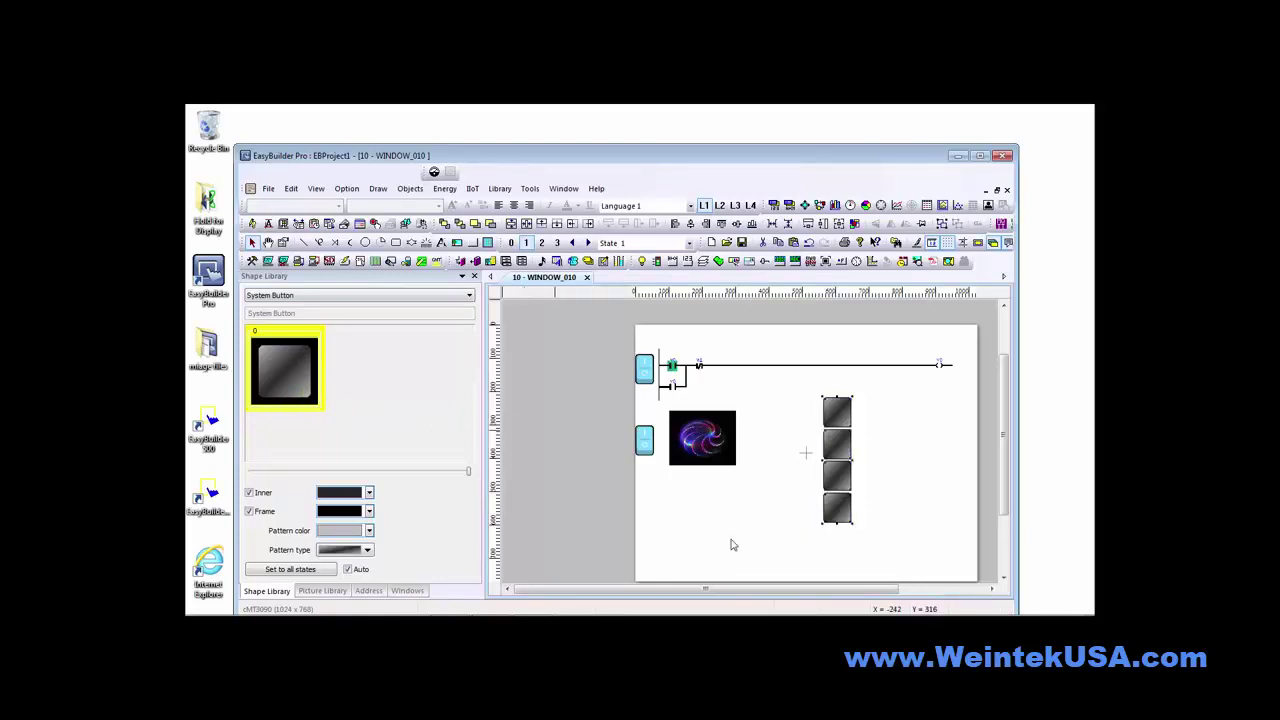
pyautogui.click(916, 456)
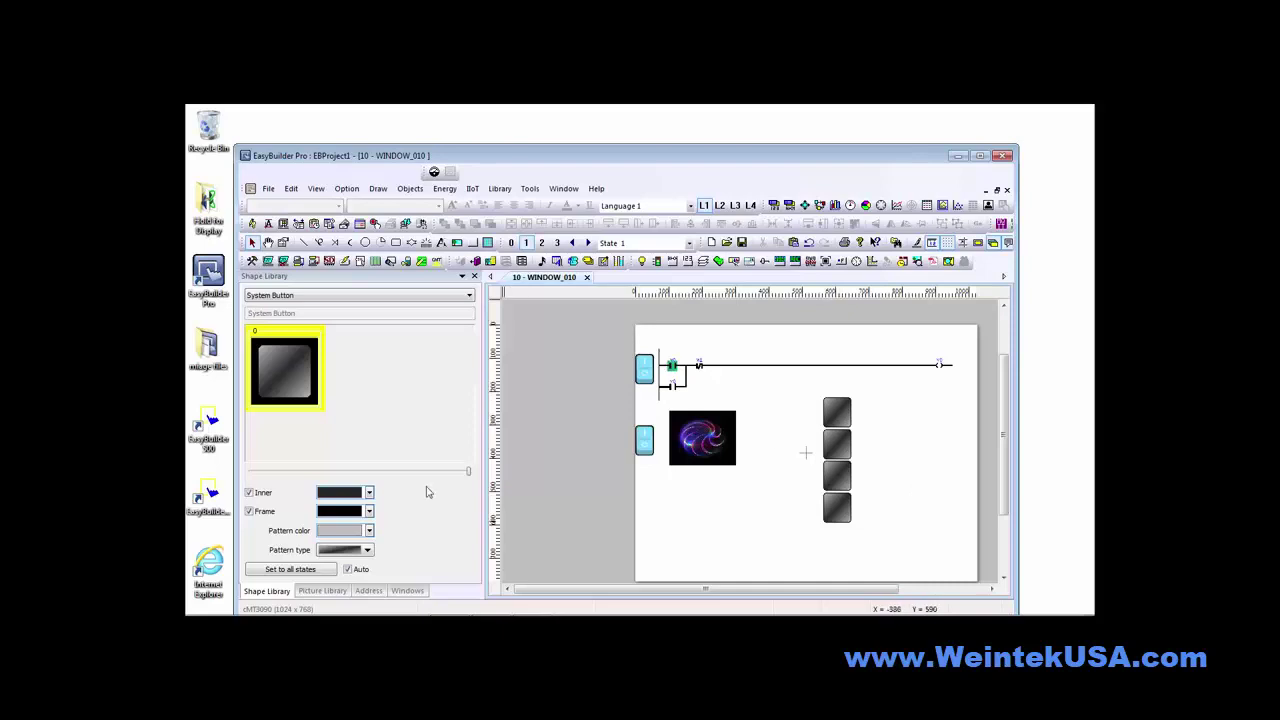
# Browse the System Frame and System Lamp categories of the Shape Library
pyautogui.click(360, 296)
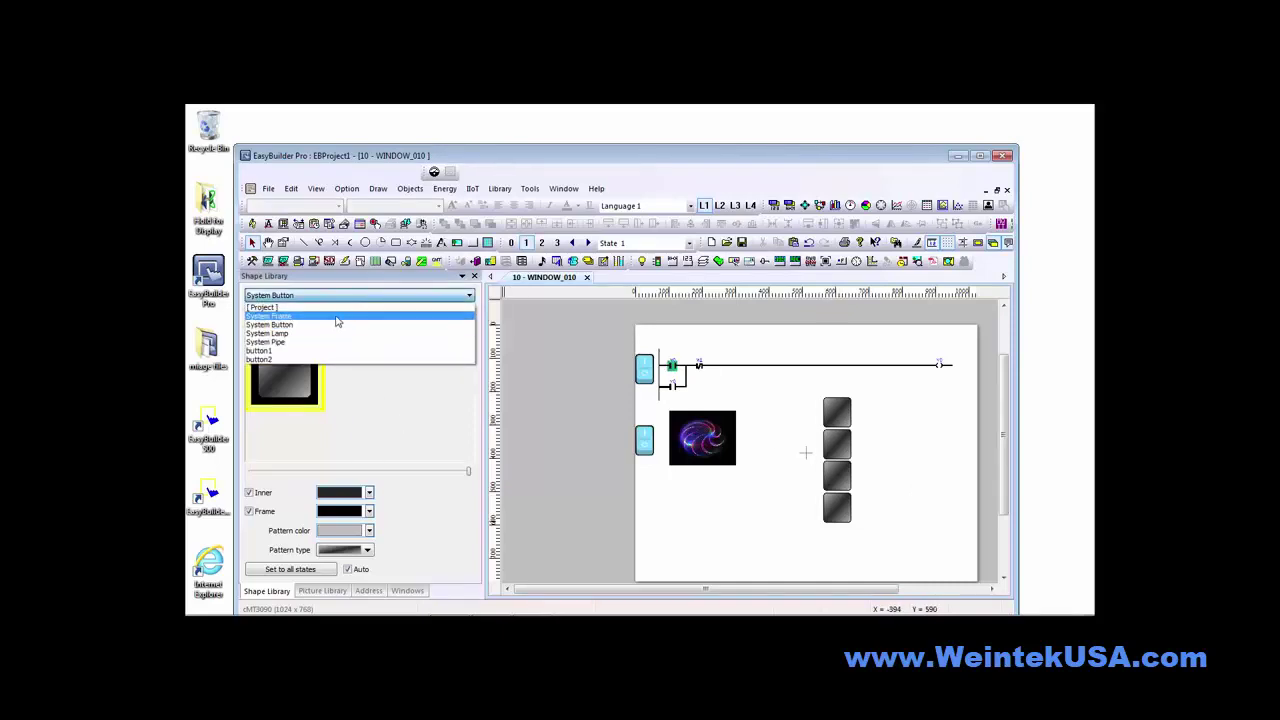
pyautogui.click(337, 316)
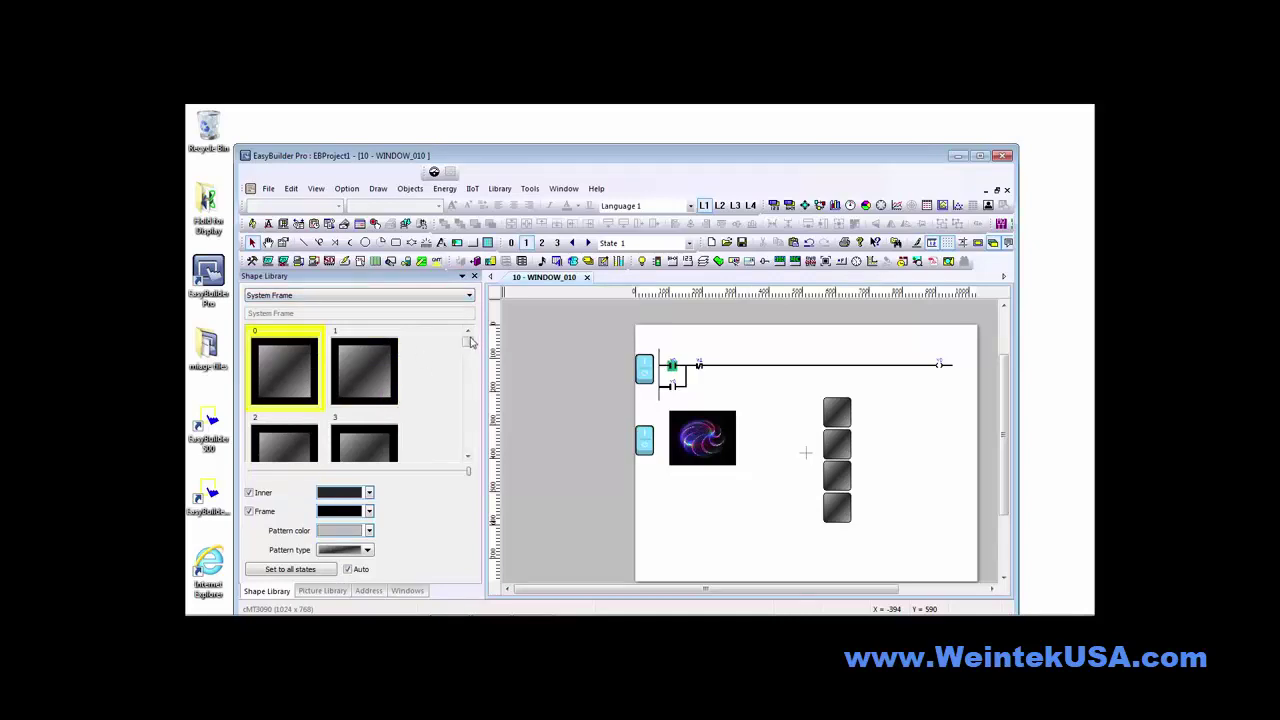
pyautogui.moveTo(470, 339)
pyautogui.mouseDown()
pyautogui.moveTo(470, 350)
pyautogui.moveTo(469, 338)
pyautogui.mouseUp()
pyautogui.click(417, 296)
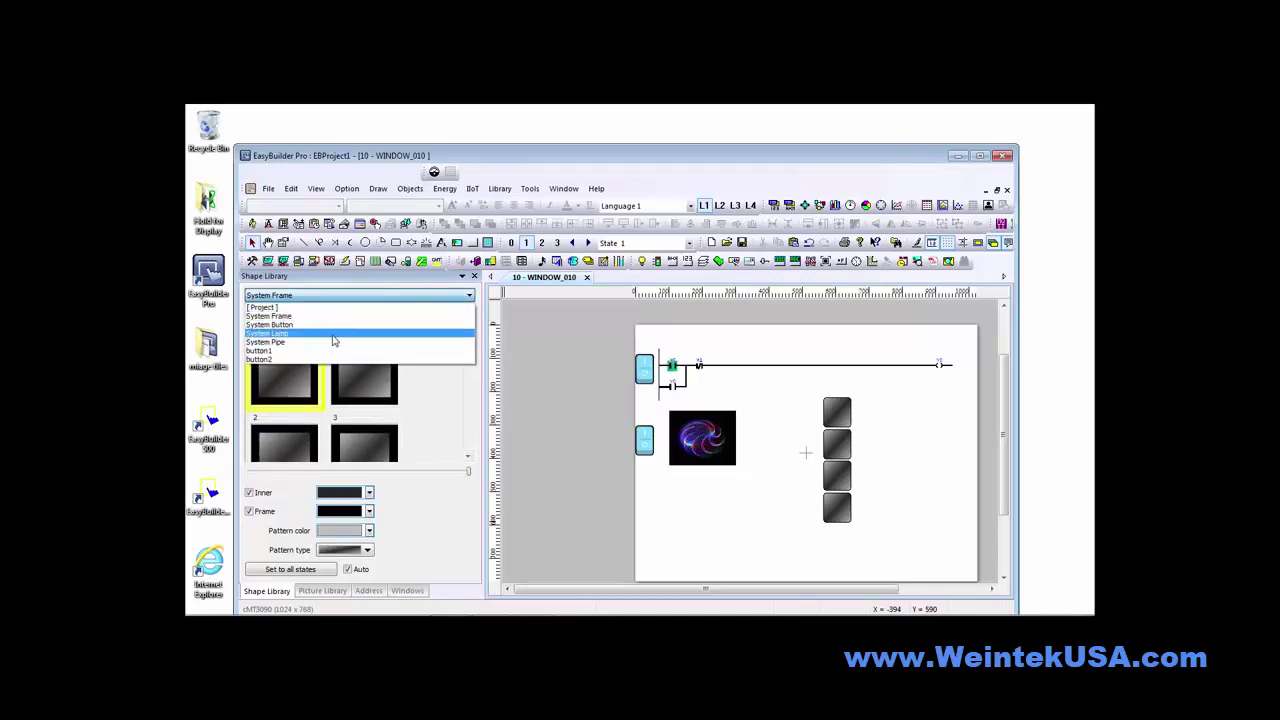
pyautogui.click(334, 341)
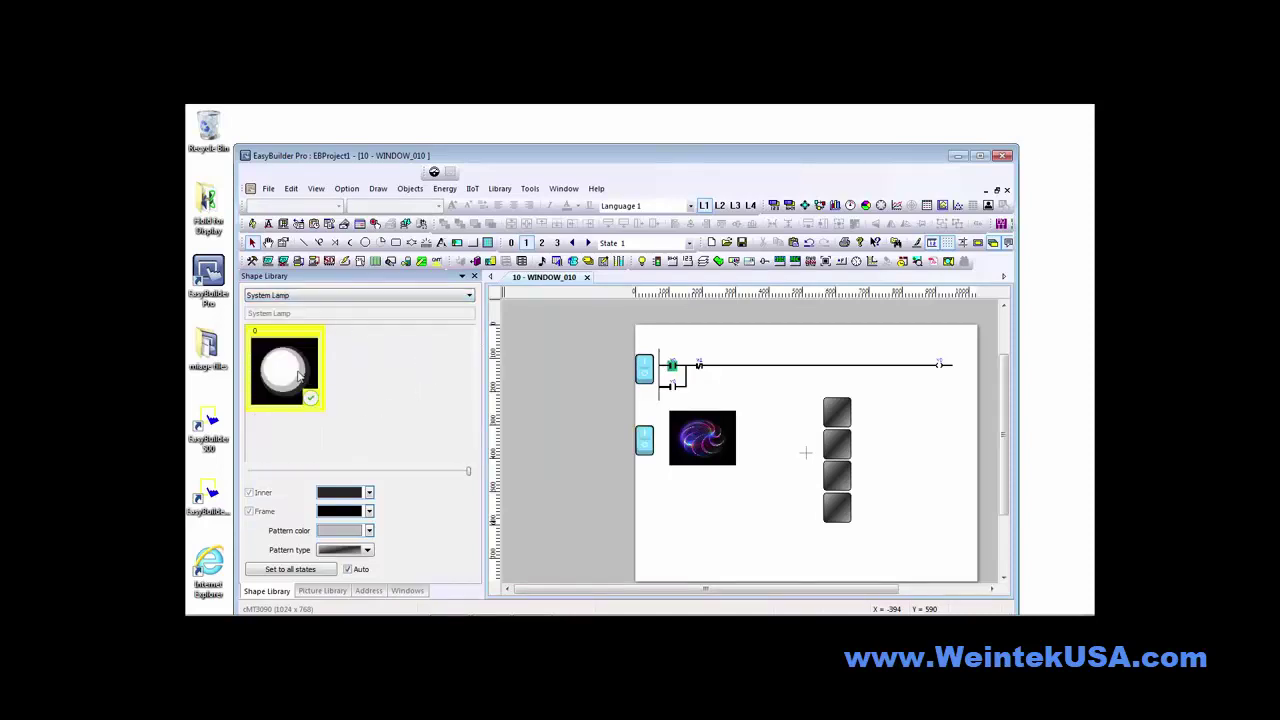
# Apply grey shape 0 from the button1 shape library to the lower two square switches
pyautogui.click(366, 295)
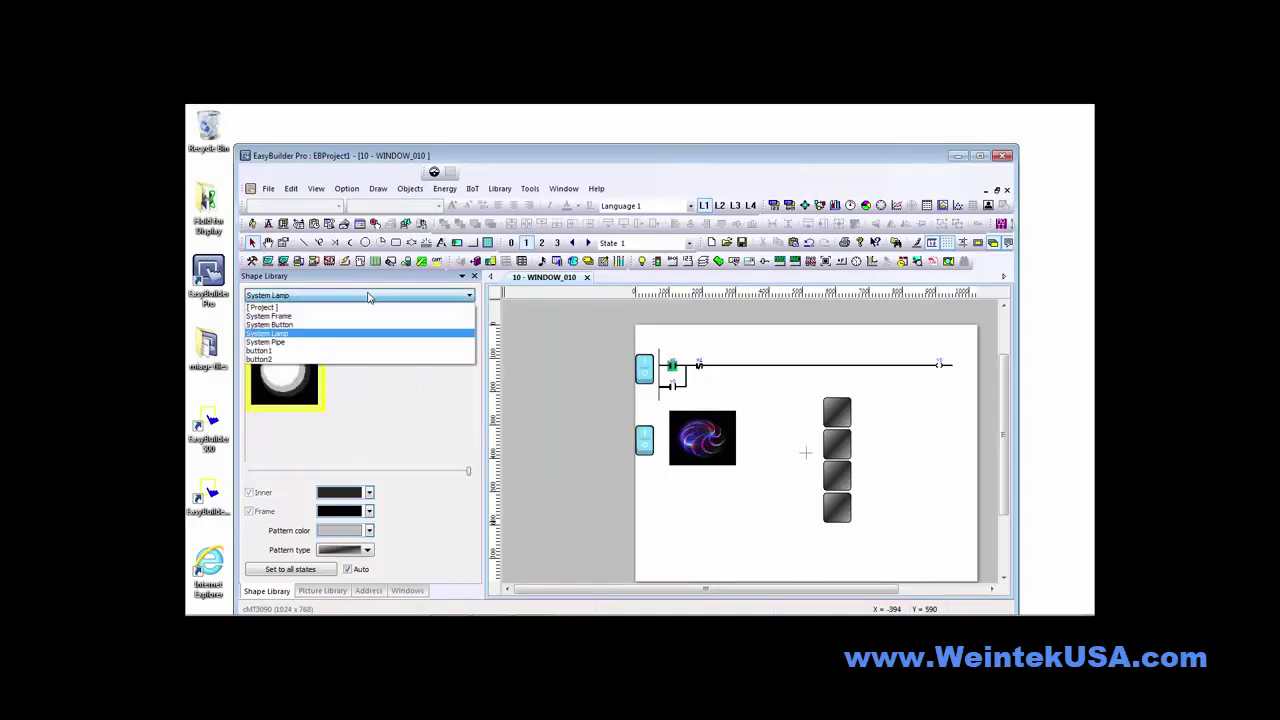
pyautogui.click(345, 352)
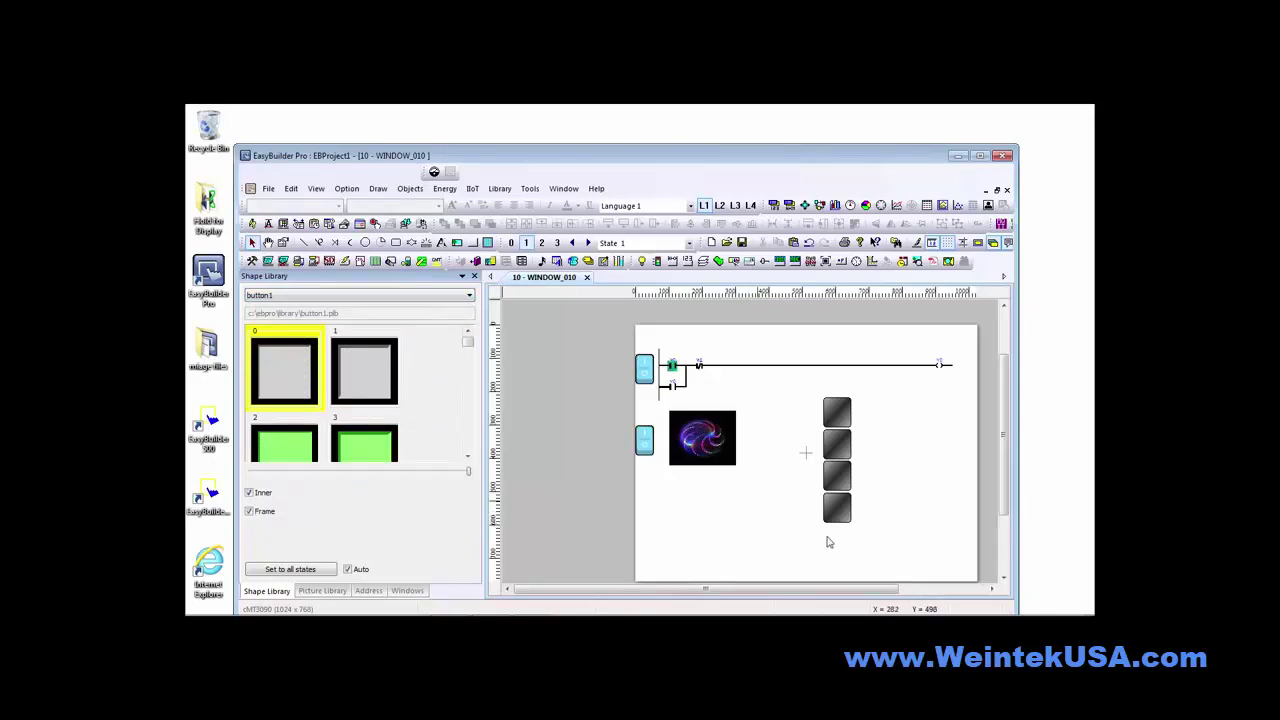
pyautogui.moveTo(880, 543); pyautogui.dragTo(810, 462)
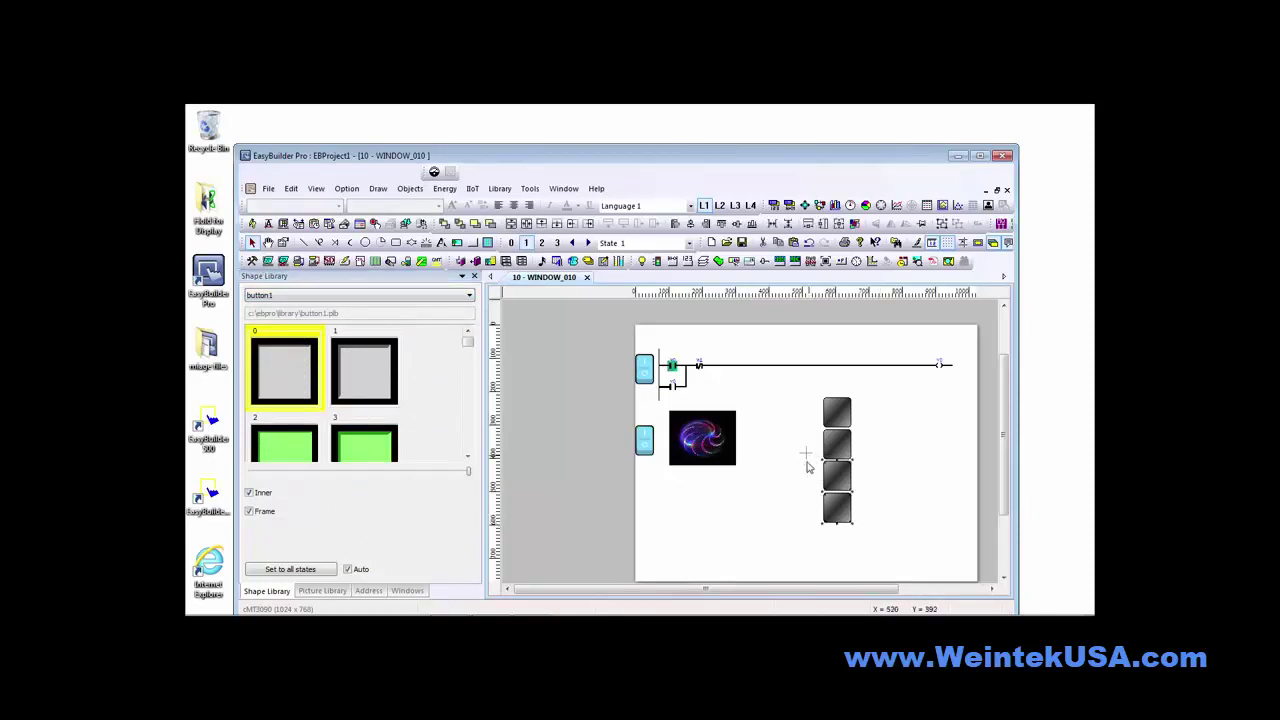
pyautogui.click(310, 400)
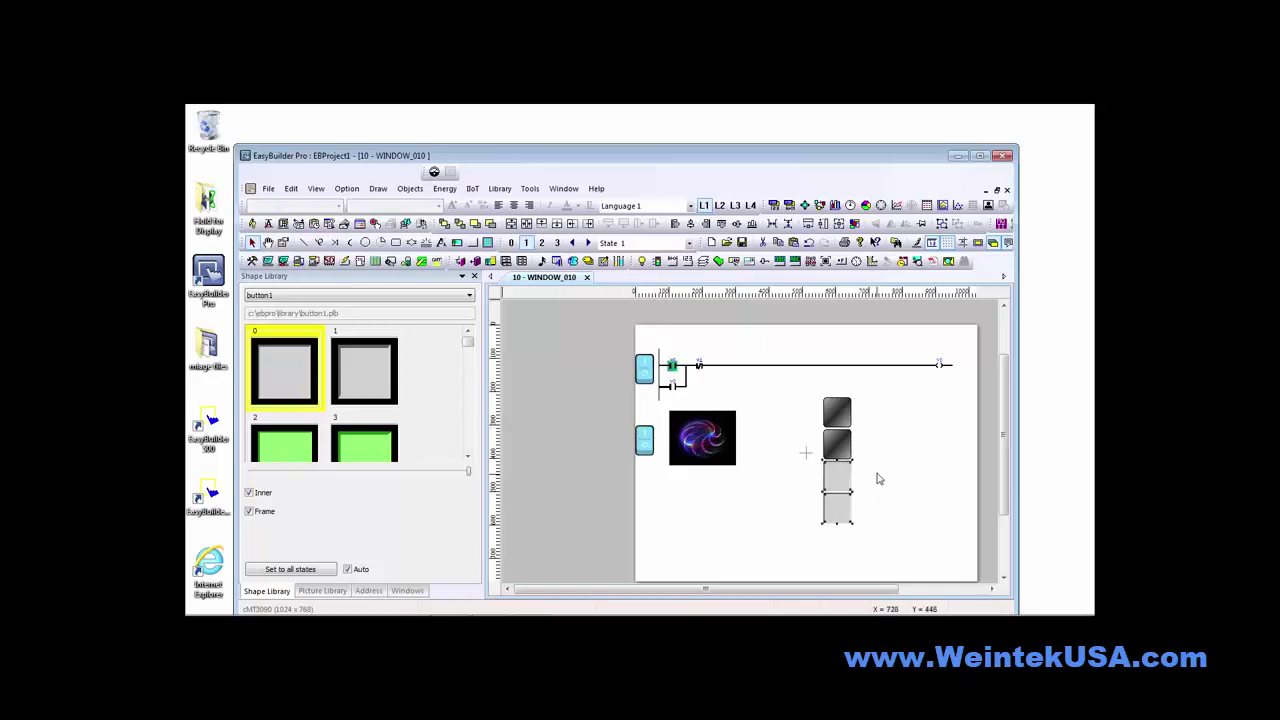
# Apply green shape 3 from the button1 library to the upper two square switches
pyautogui.moveTo(865, 465); pyautogui.dragTo(795, 383)
pyautogui.moveTo(468, 342); pyautogui.dragTo(468, 350)
pyautogui.click(387, 384)
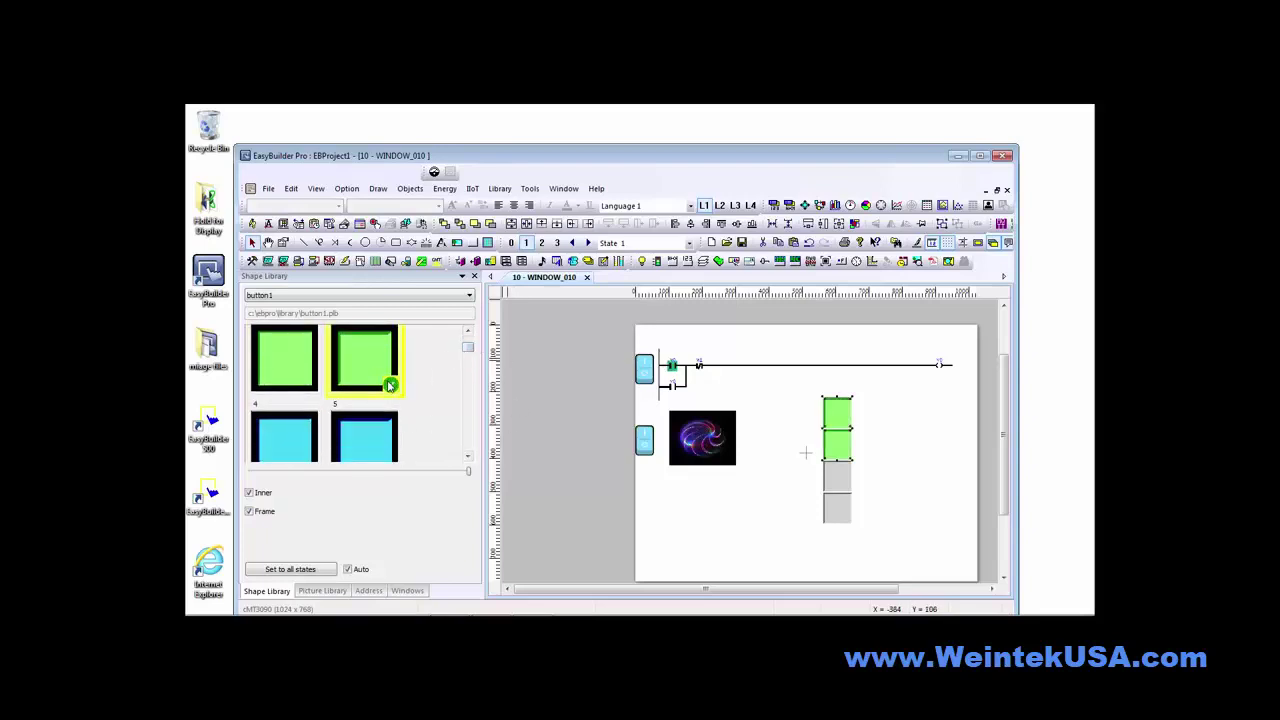
pyautogui.click(760, 534)
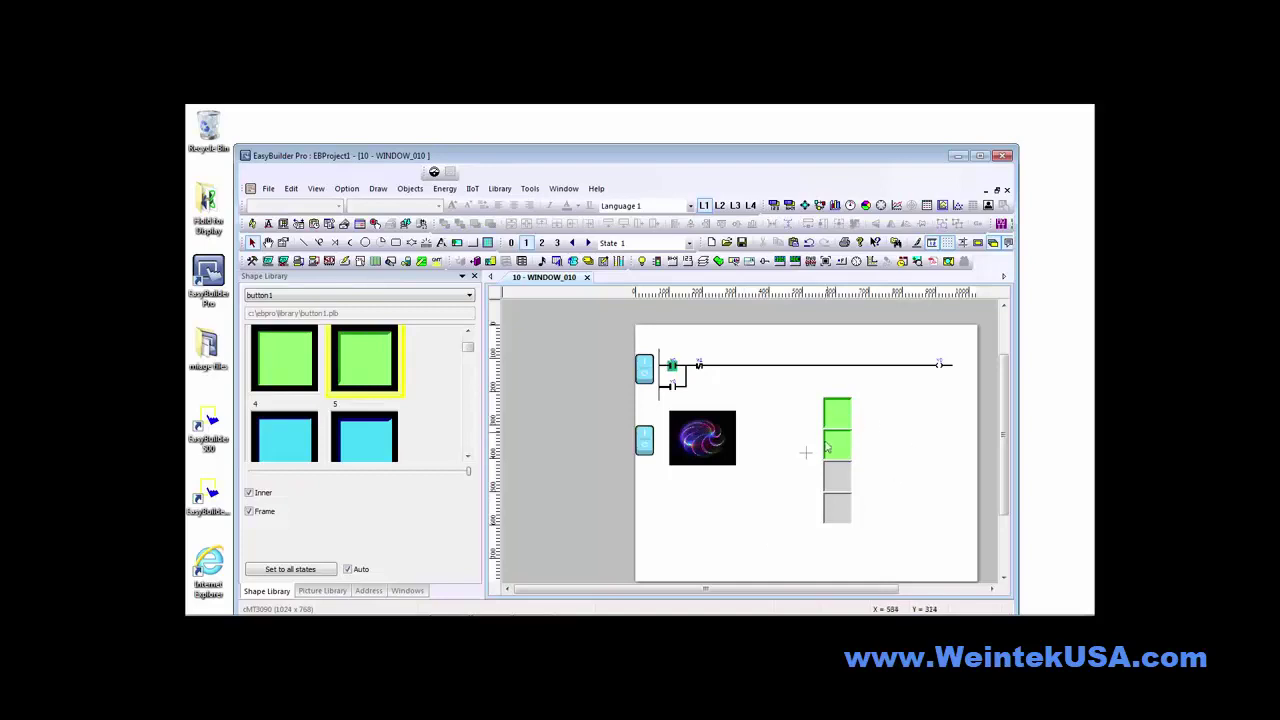